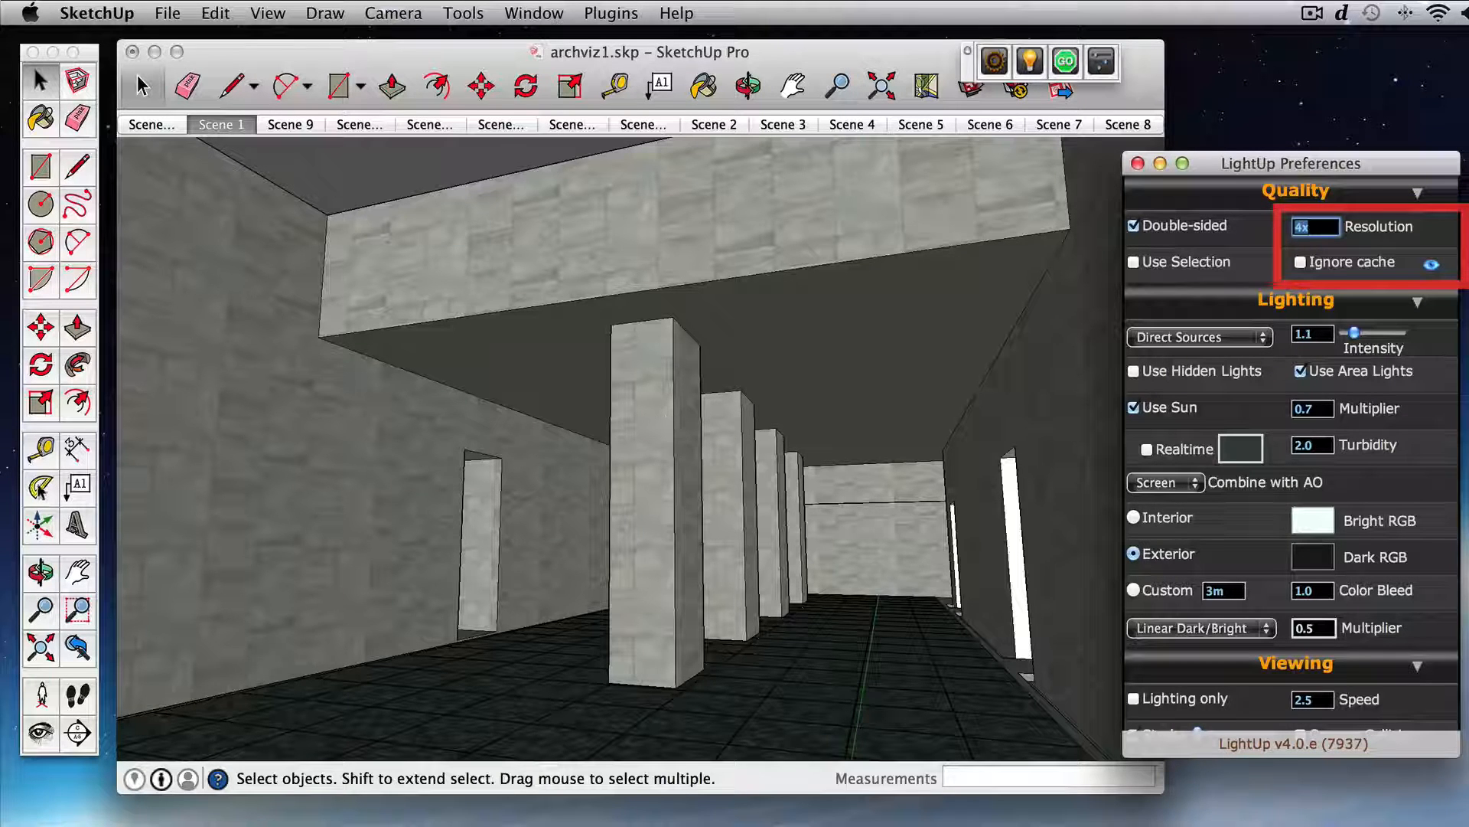
# Step: Measure the width of the front column along its base edge with the Tape Measure
pyautogui.press('t')
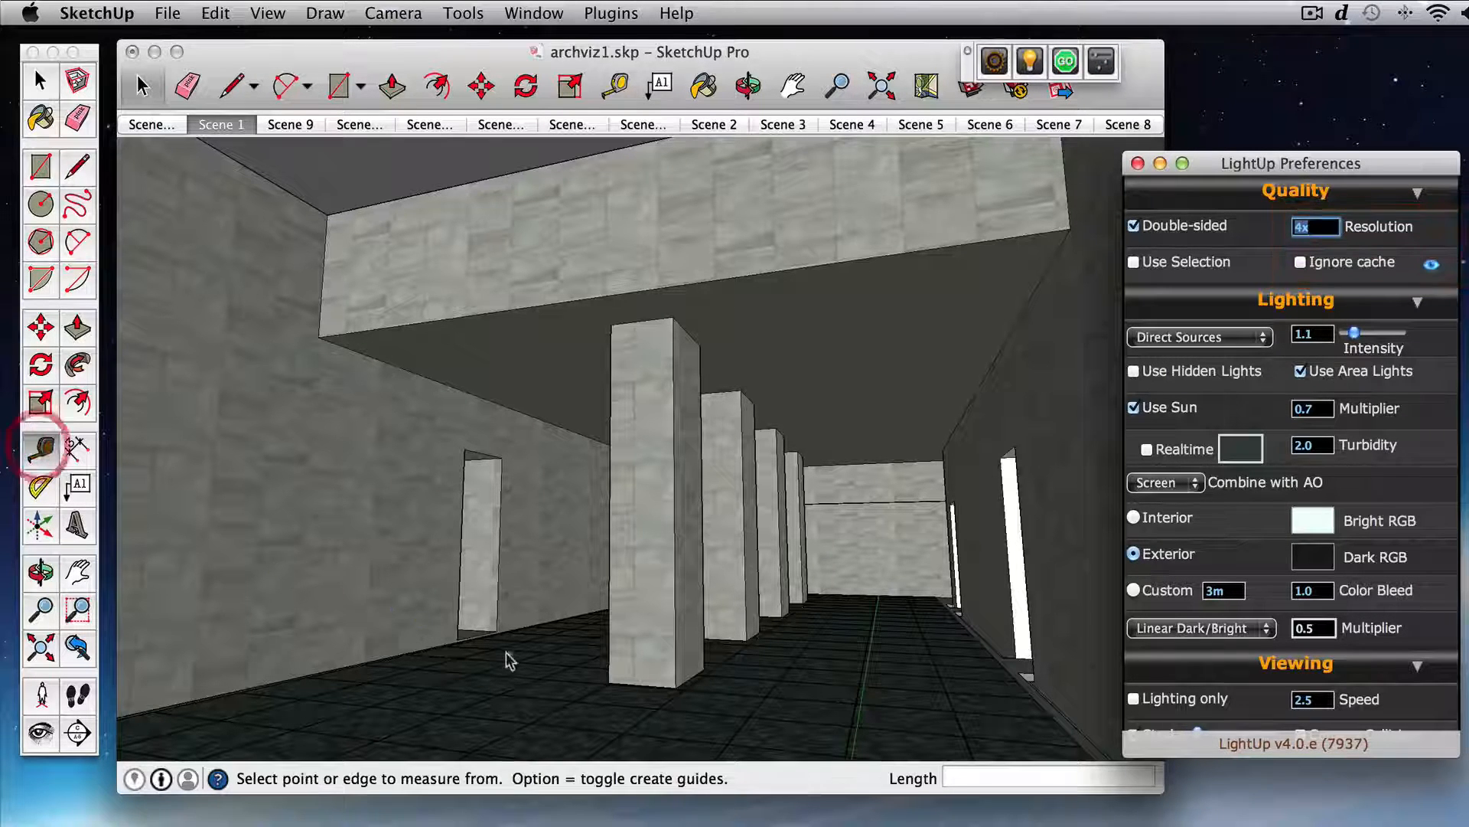
pyautogui.click(617, 689)
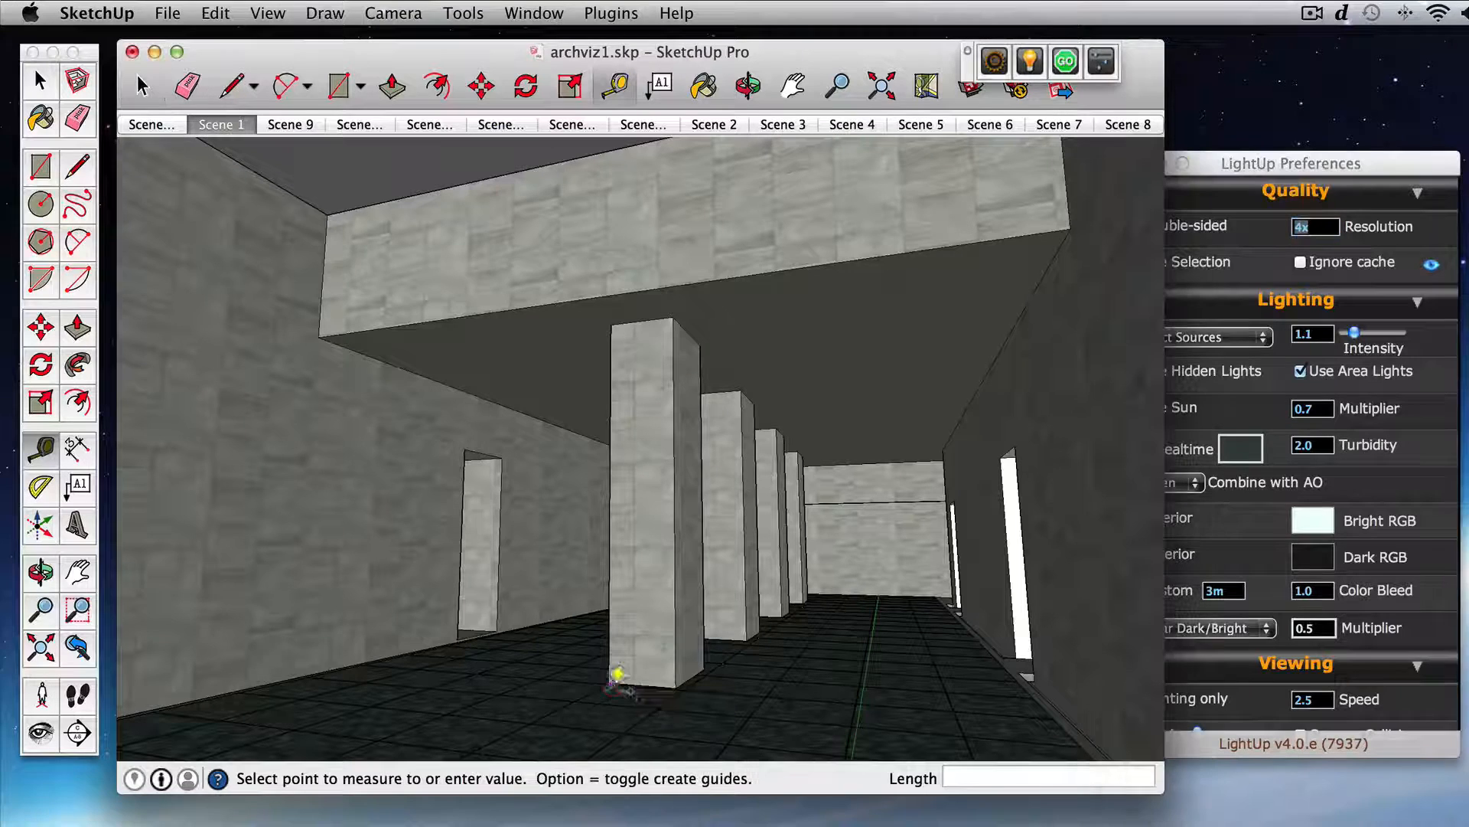
pyautogui.click(678, 678)
# Step: Measure the height of the small stone face beside the blue floor strip, below the doorway
pyautogui.moveTo(907, 644); pyautogui.dragTo(885, 670, button='middle')
pyautogui.scroll(5, 962, 696)
pyautogui.scroll(3, 946, 671)
pyautogui.scroll(5, 956, 654)
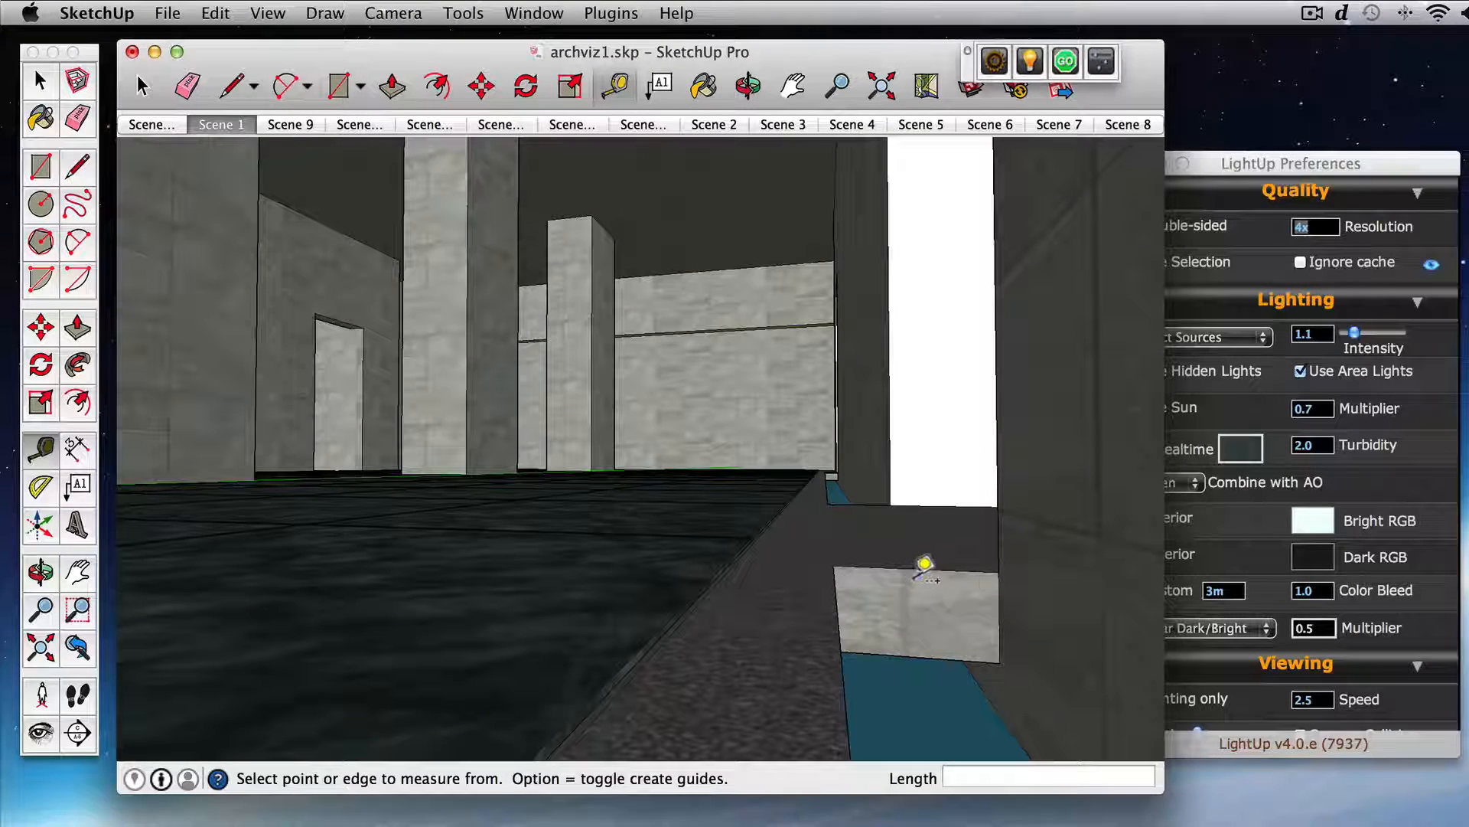
pyautogui.click(932, 573)
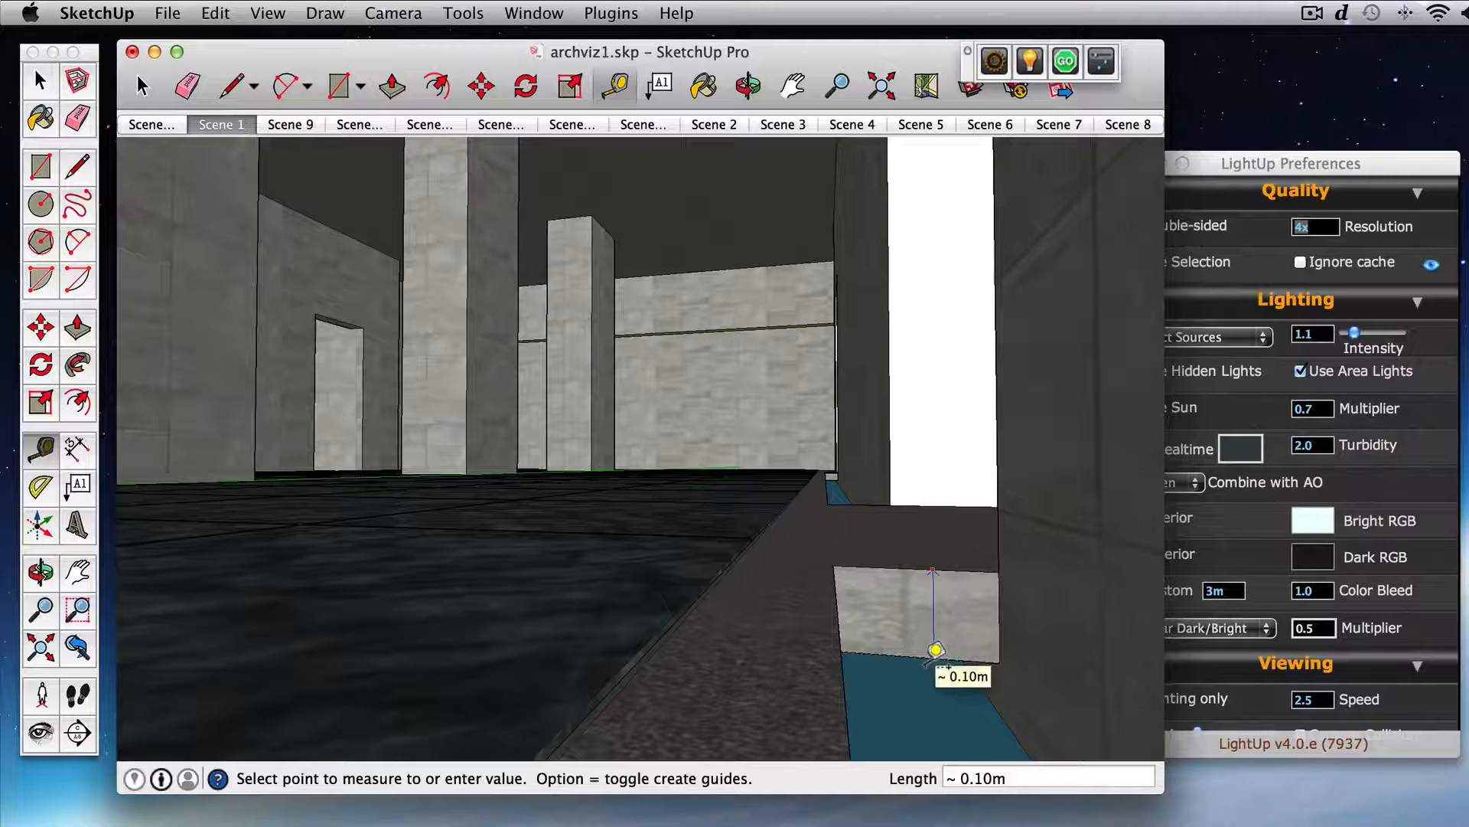
pyautogui.click(935, 649)
# Step: Set the lighting resolution to 5cm and start the lighting calculation for the colonnade scene
pyautogui.click(1237, 394)
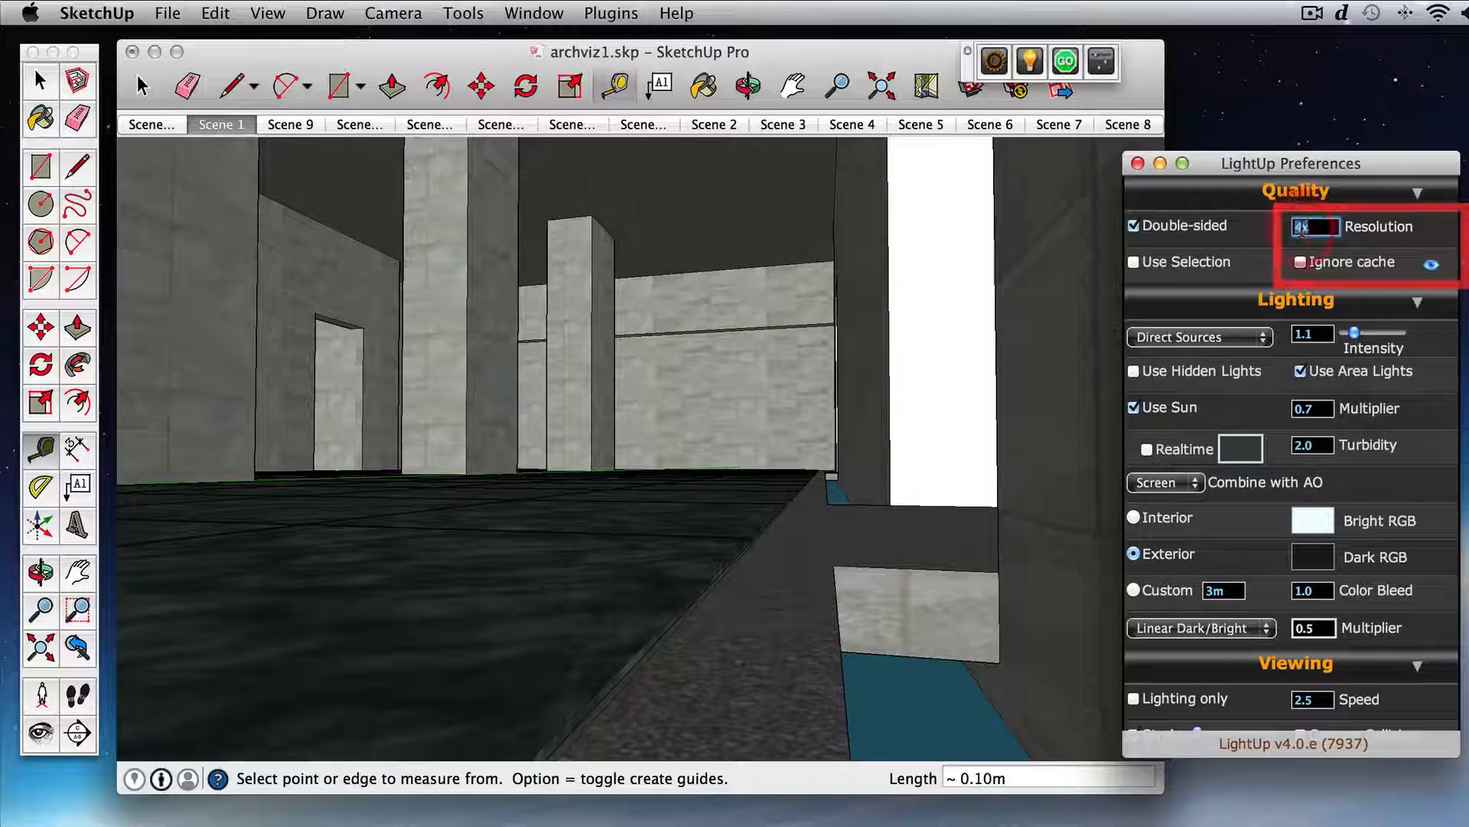
pyautogui.write('5cm')
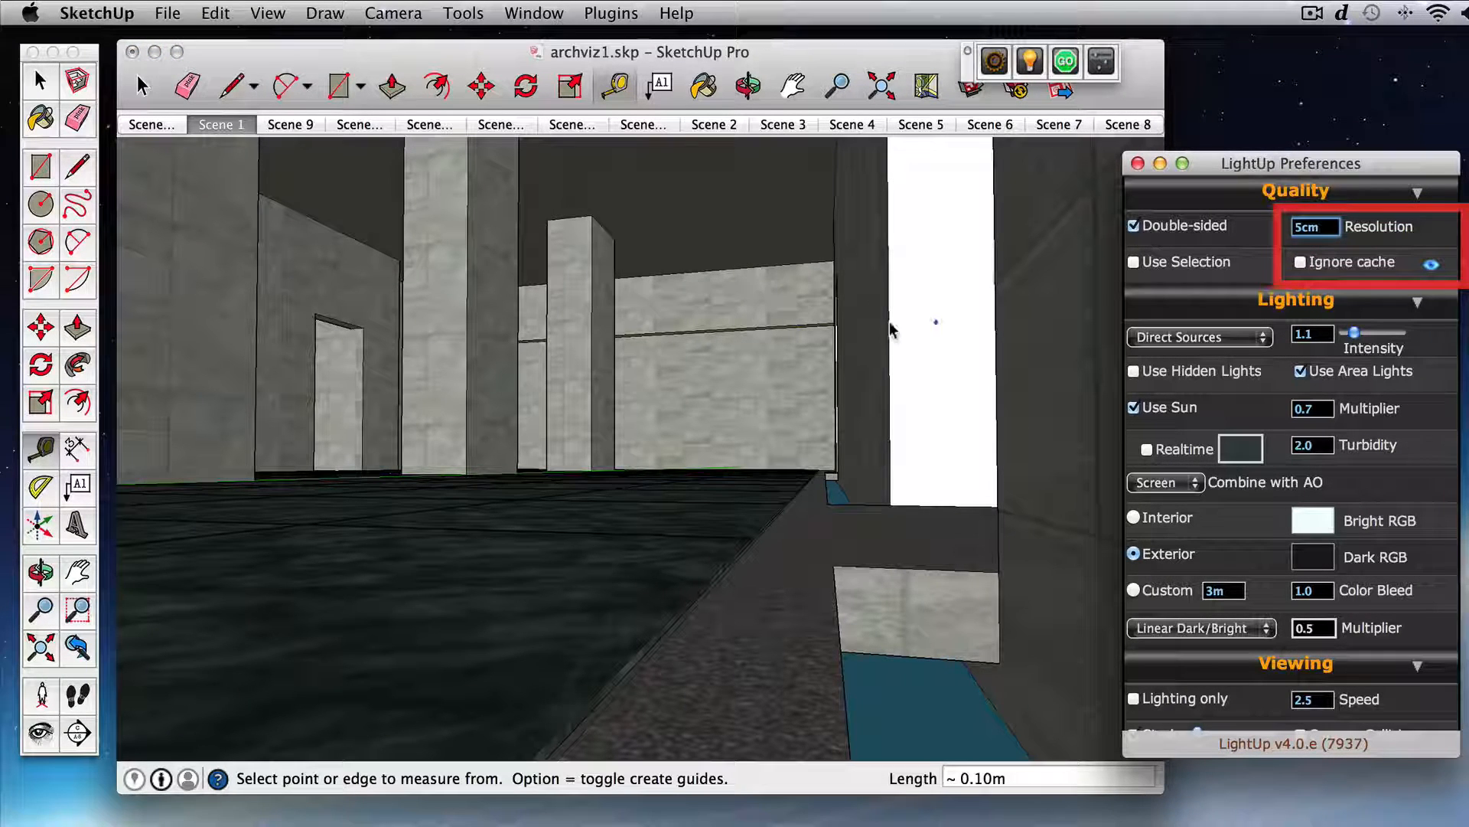
pyautogui.moveTo(746, 304)
pyautogui.mouseDown(button='middle')
pyautogui.moveTo(838, 337)
pyautogui.moveTo(793, 354)
pyautogui.moveTo(801, 387)
pyautogui.moveTo(730, 383)
pyautogui.moveTo(746, 405)
pyautogui.mouseUp(button='middle')
pyautogui.scroll(-5, 797, 353)
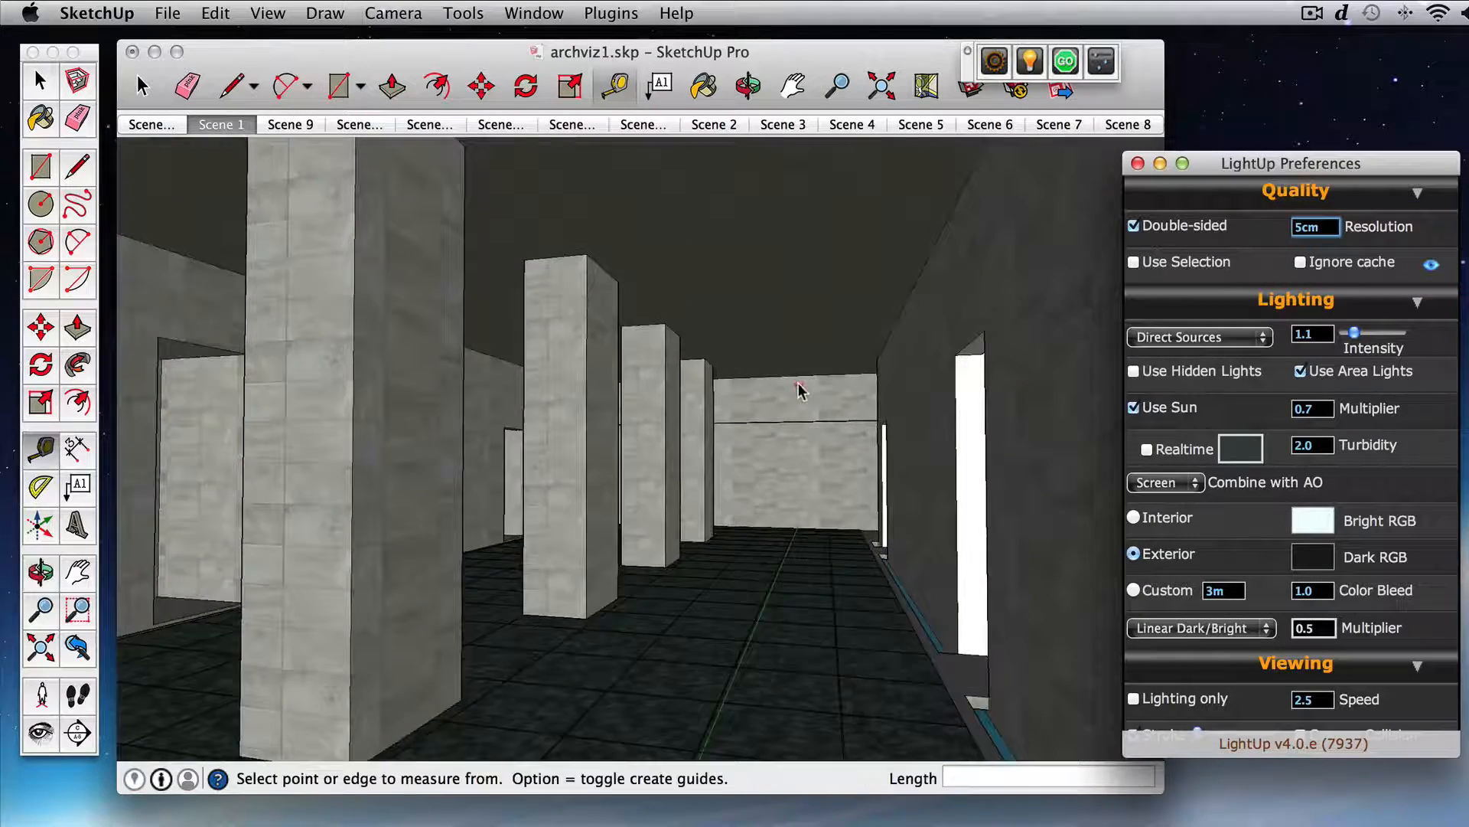
pyautogui.scroll(3, 801, 387)
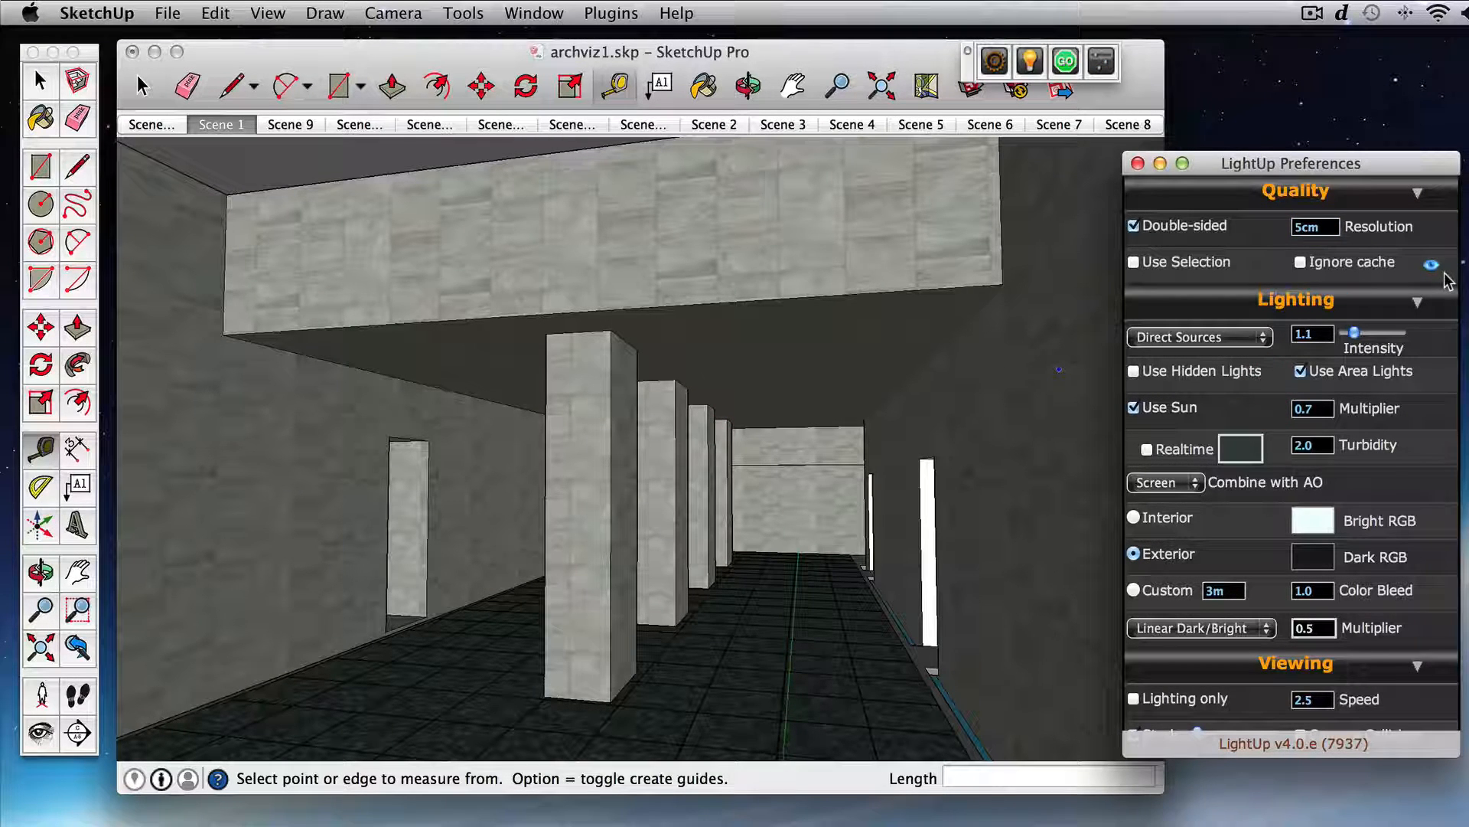
pyautogui.click(1070, 66)
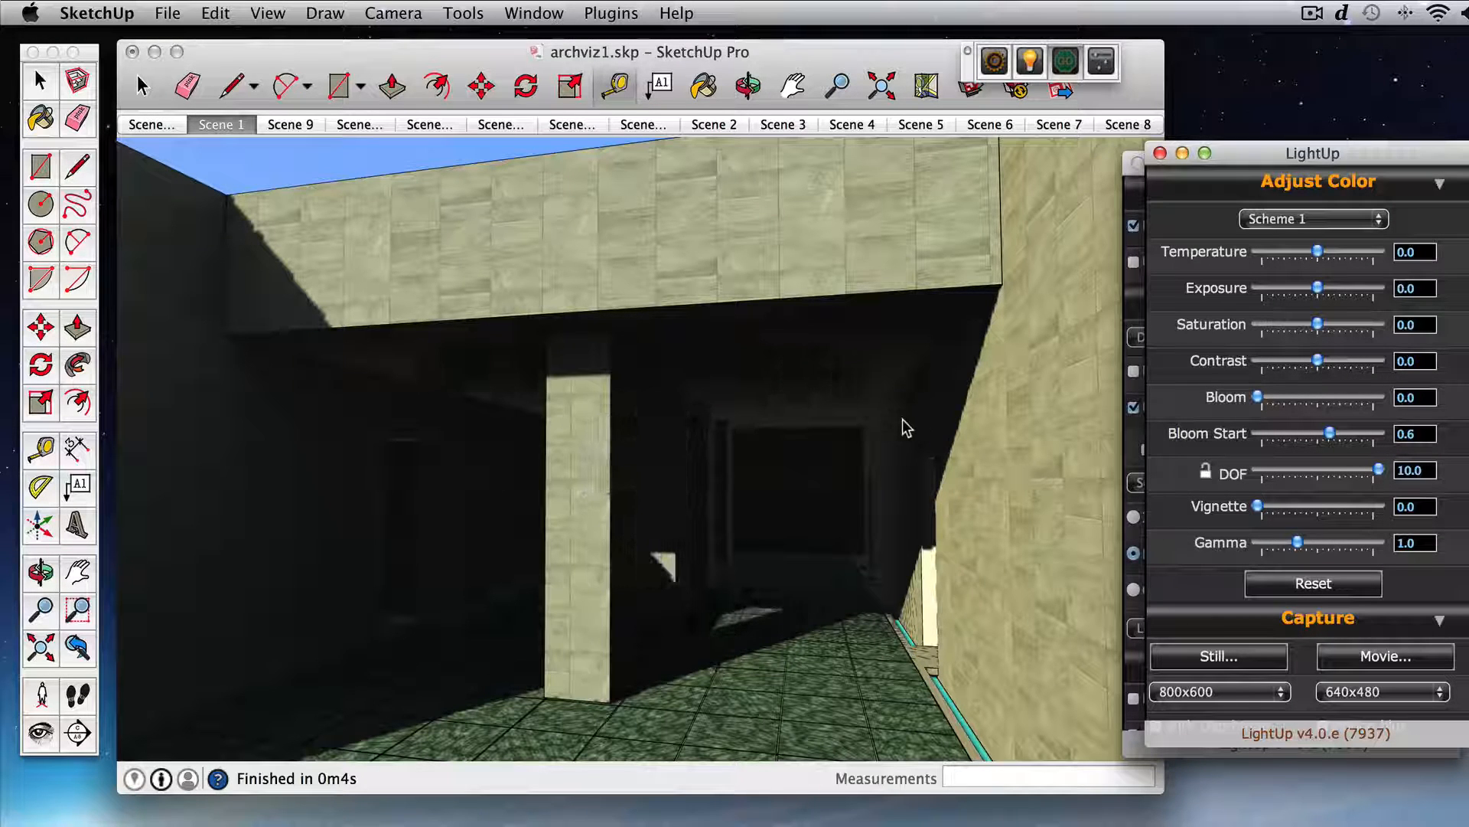
# Step: Look around the lit scene, close the colour adjustment and capture window, and turn off Use Sun
pyautogui.click(848, 442)
pyautogui.moveTo(845, 434)
pyautogui.mouseDown()
pyautogui.moveTo(843, 448)
pyautogui.moveTo(844, 401)
pyautogui.moveTo(840, 438)
pyautogui.moveTo(827, 436)
pyautogui.mouseUp()
pyautogui.moveTo(827, 437); pyautogui.dragTo(827, 446)
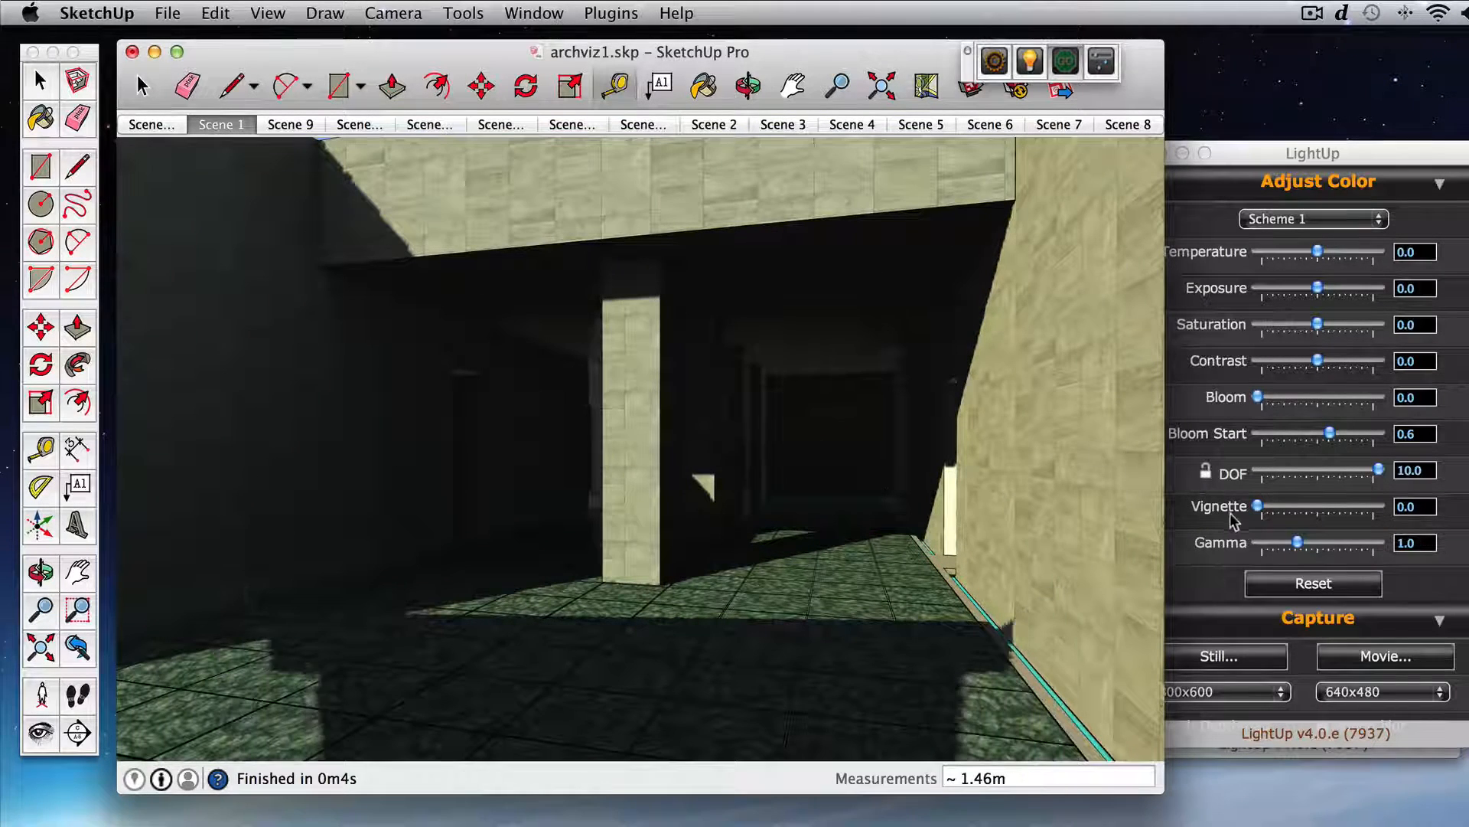
pyautogui.click(1252, 660)
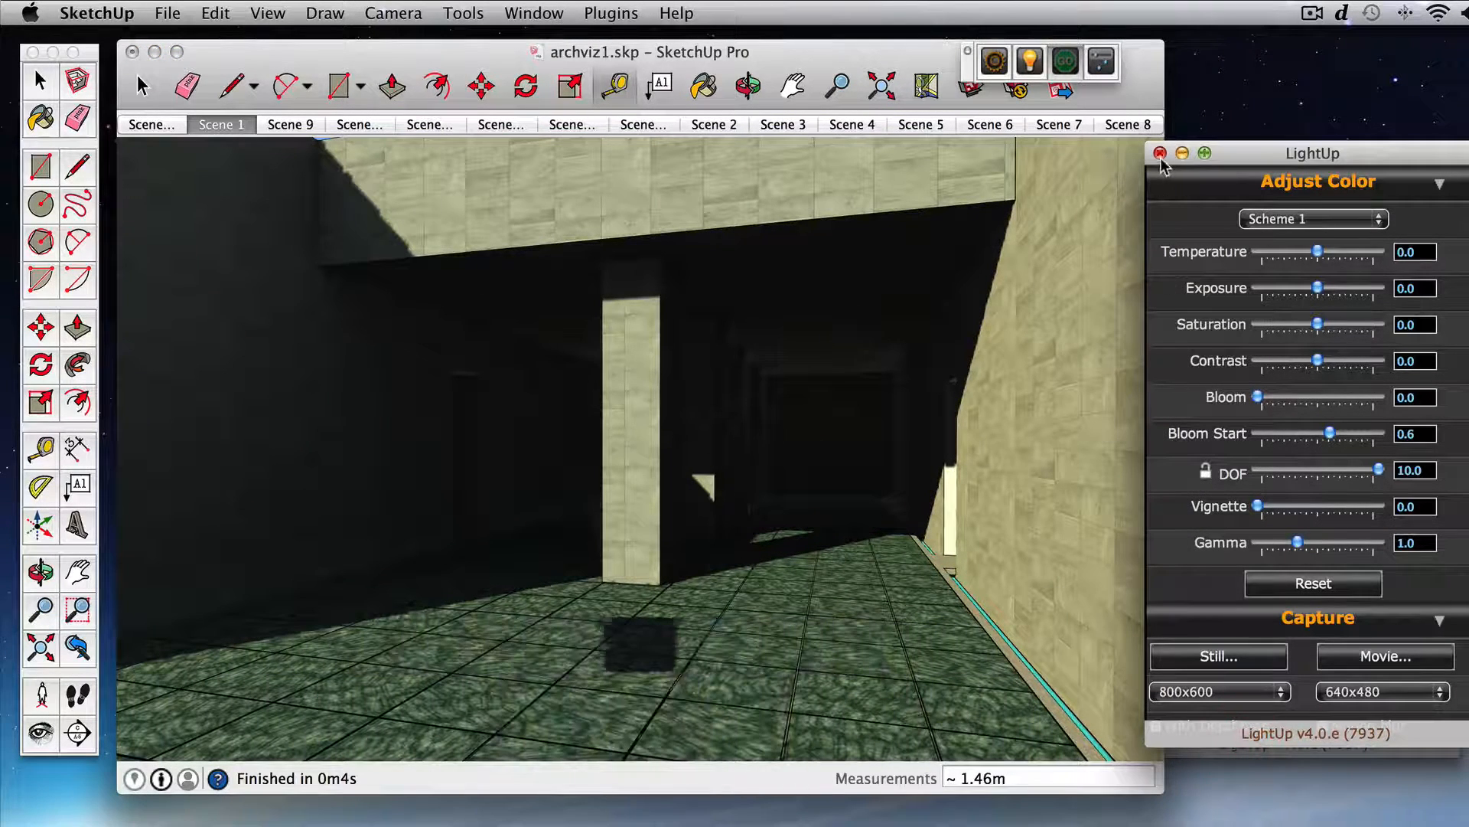
pyautogui.click(1161, 155)
pyautogui.click(1257, 160)
pyautogui.click(1157, 407)
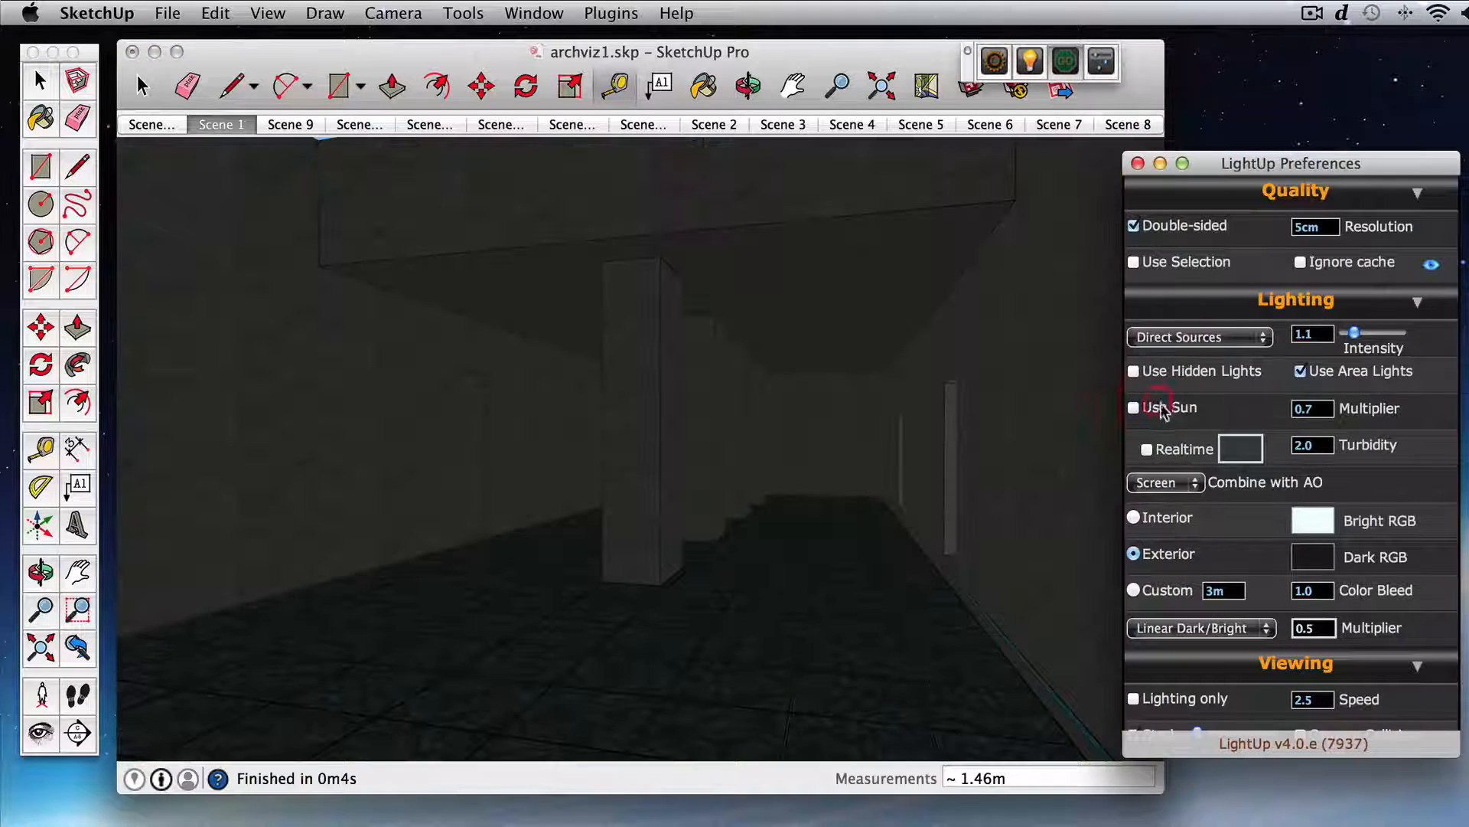
# Step: Set the multiplier for the Linear Dark/Bright ambient occlusion to 1.0
pyautogui.click(915, 409)
pyautogui.moveTo(783, 411); pyautogui.dragTo(783, 411)
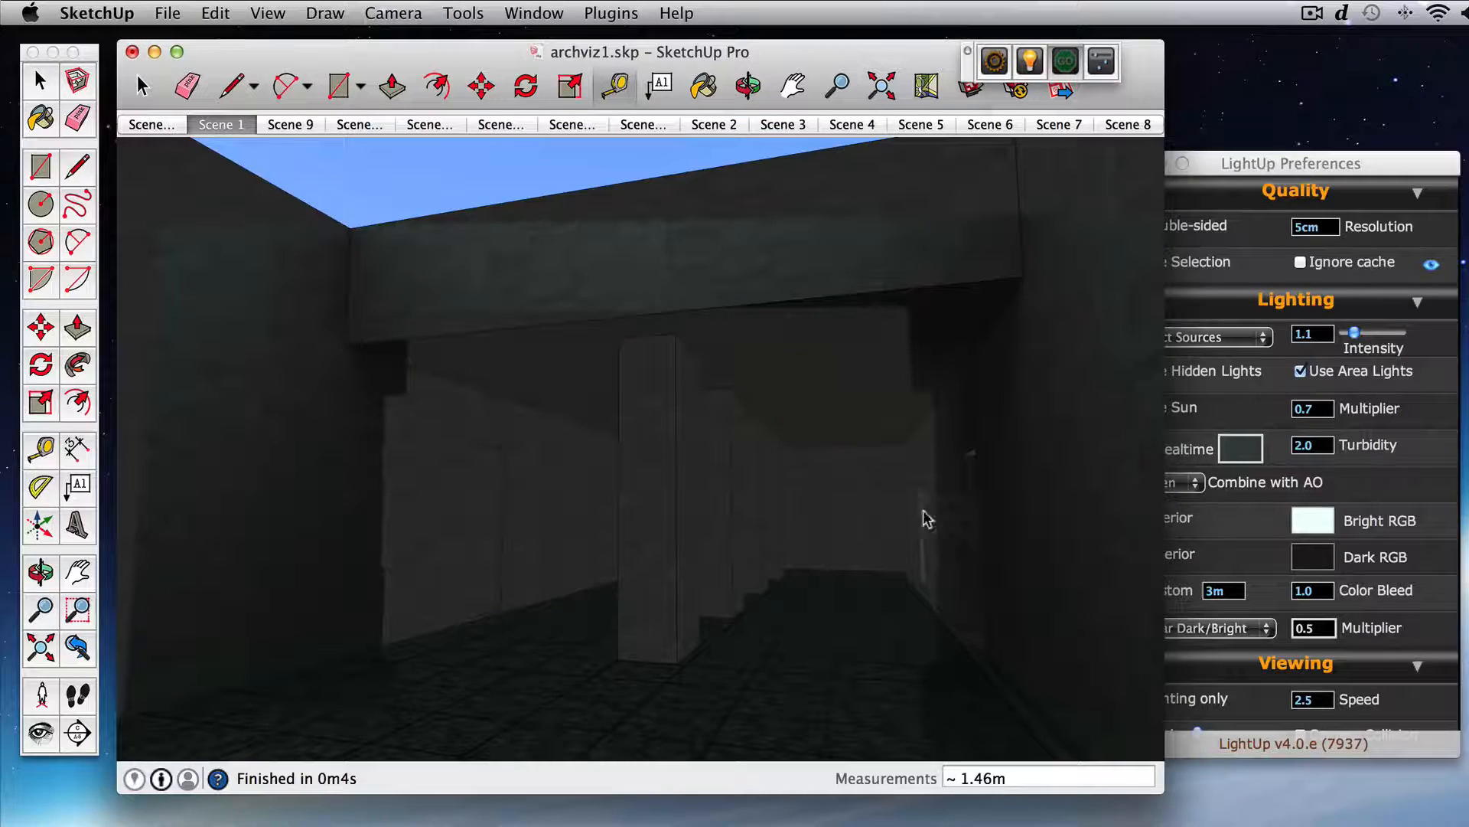
pyautogui.click(1239, 689)
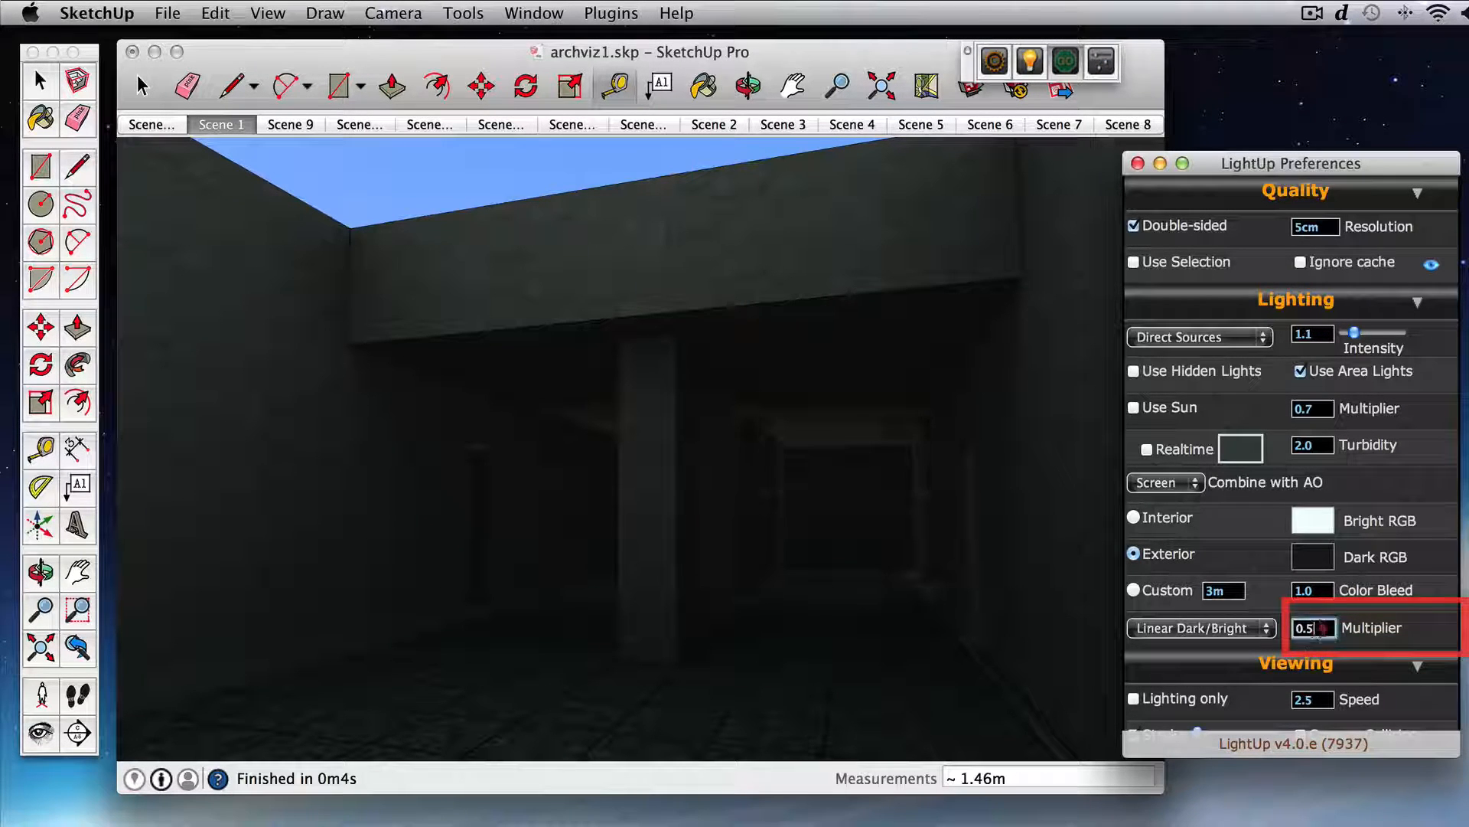
pyautogui.moveTo(1318, 627); pyautogui.dragTo(1295, 627)
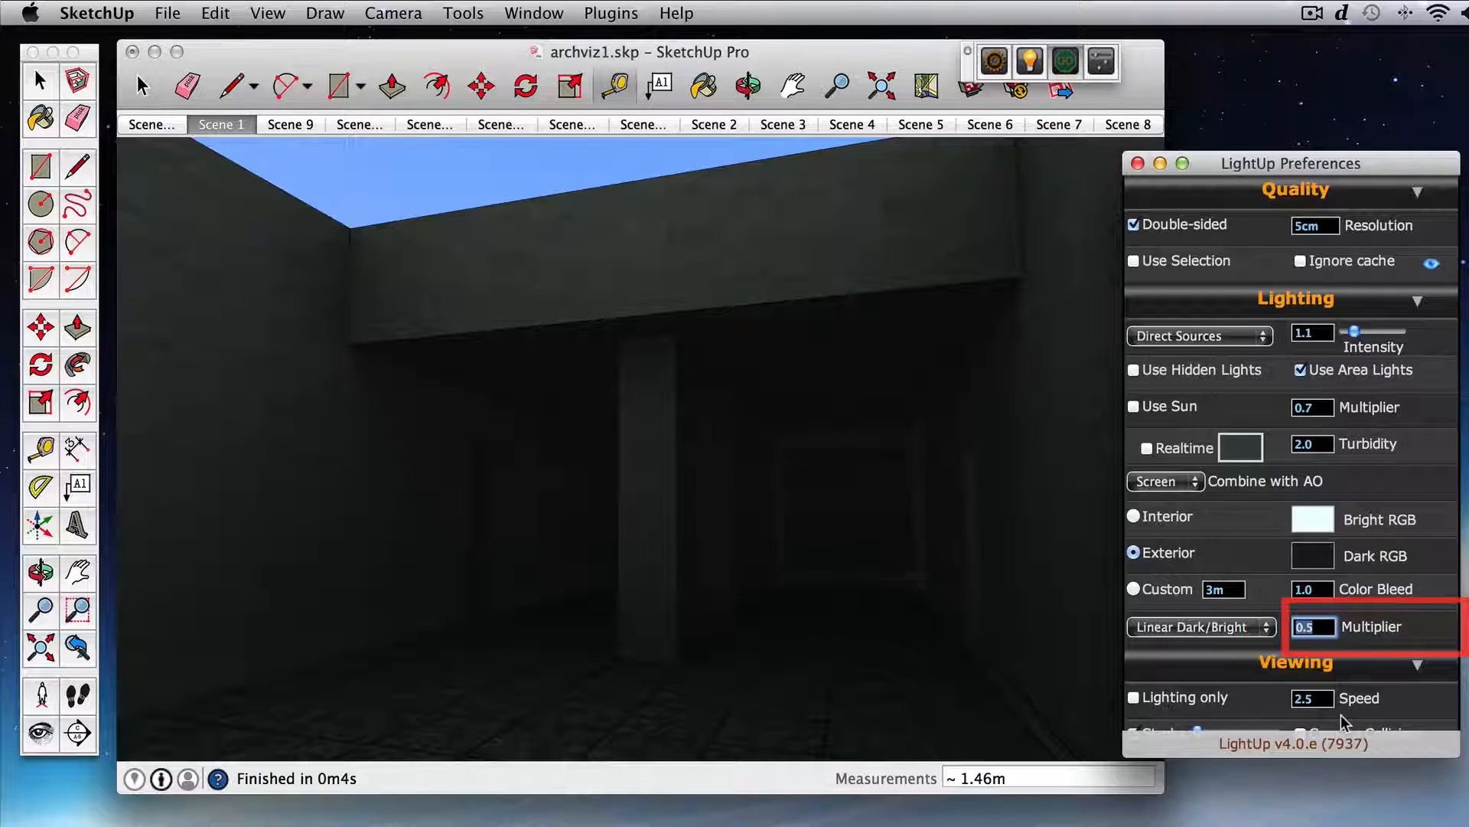
pyautogui.write('1.')
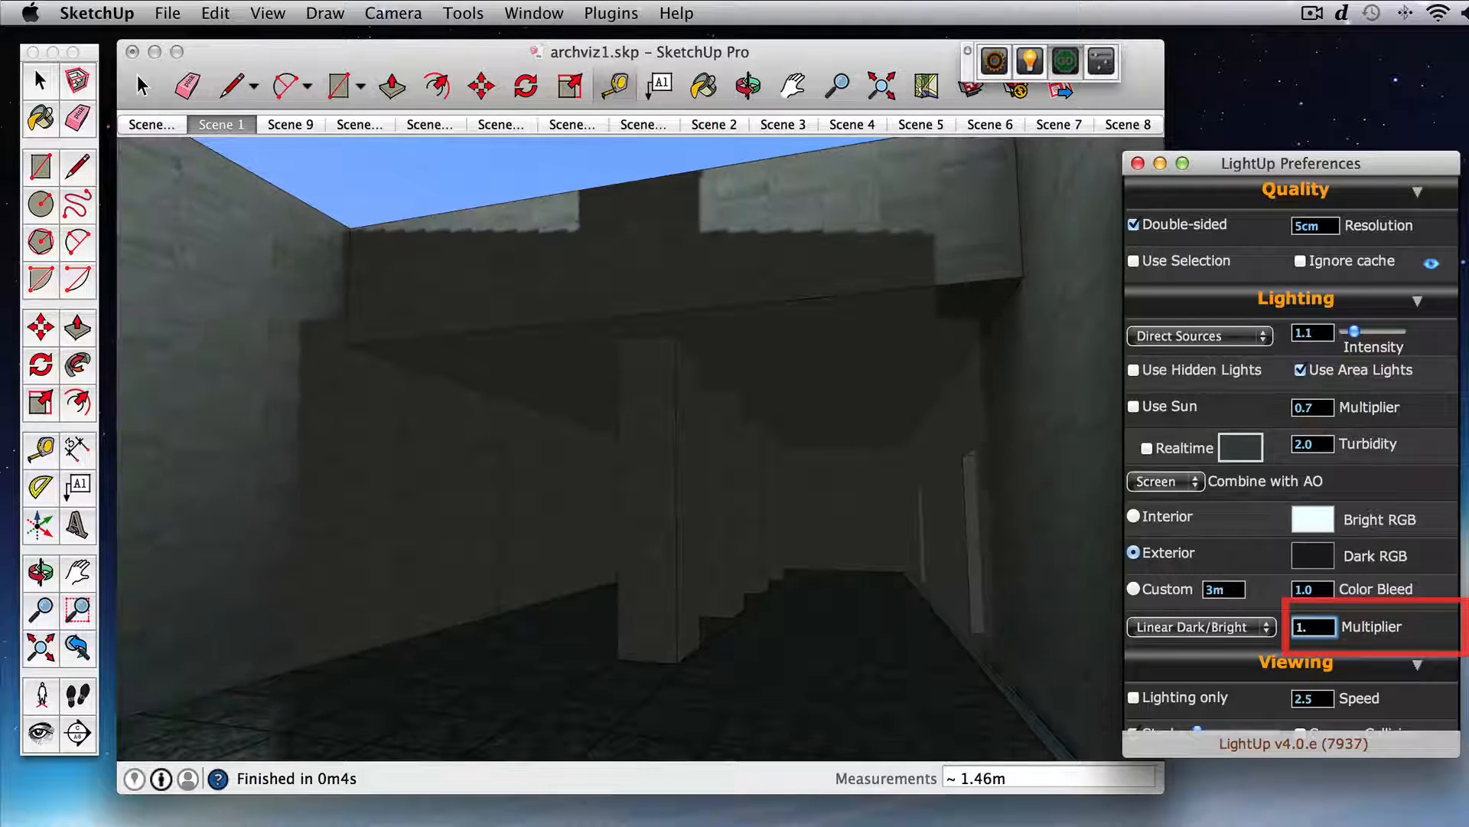
pyautogui.write('0')
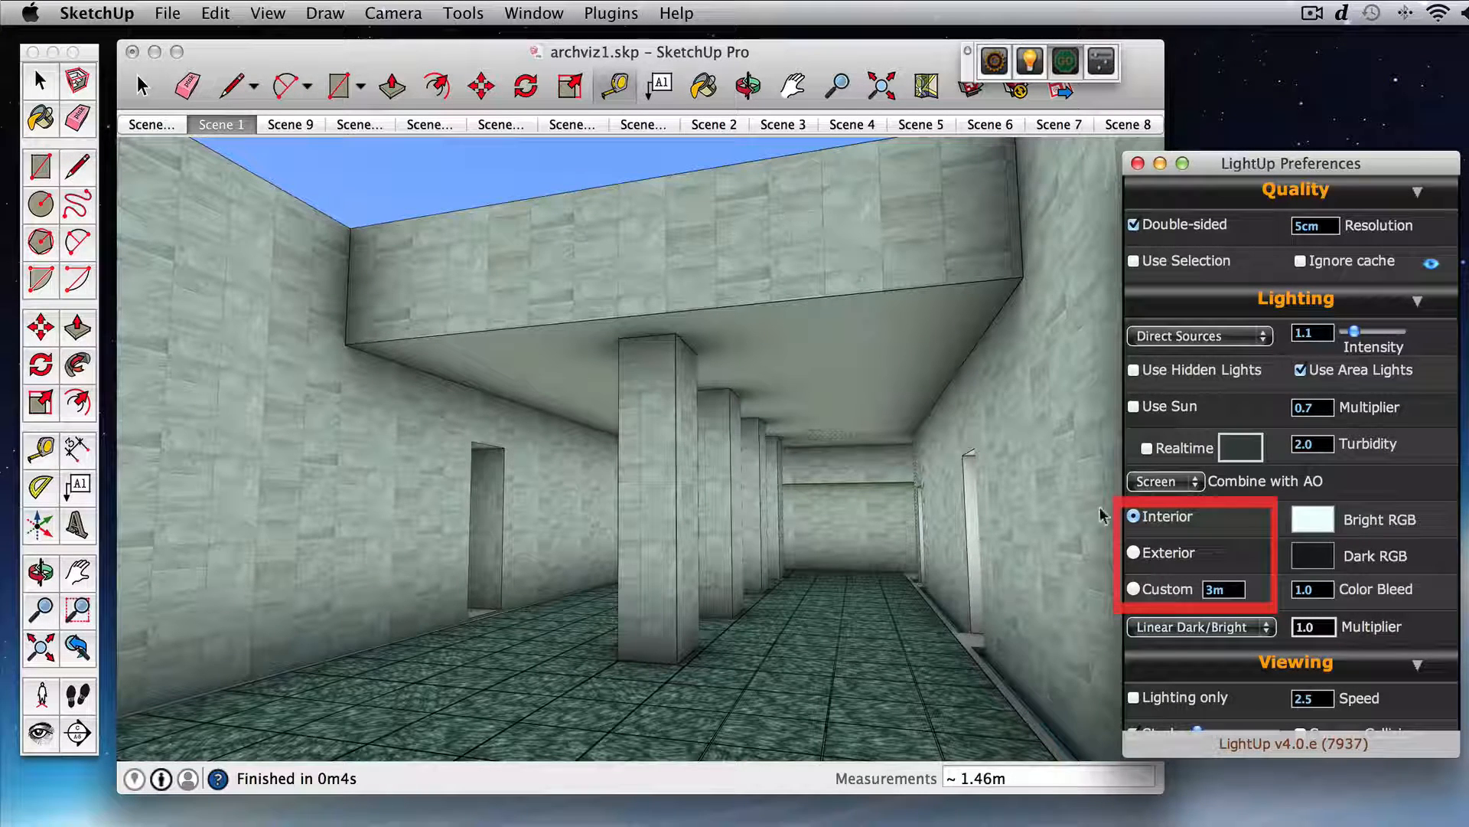
# Step: Preview the scene briefly with Lighting only, and switch the ambient occlusion type to Exterior
pyautogui.click(1134, 697)
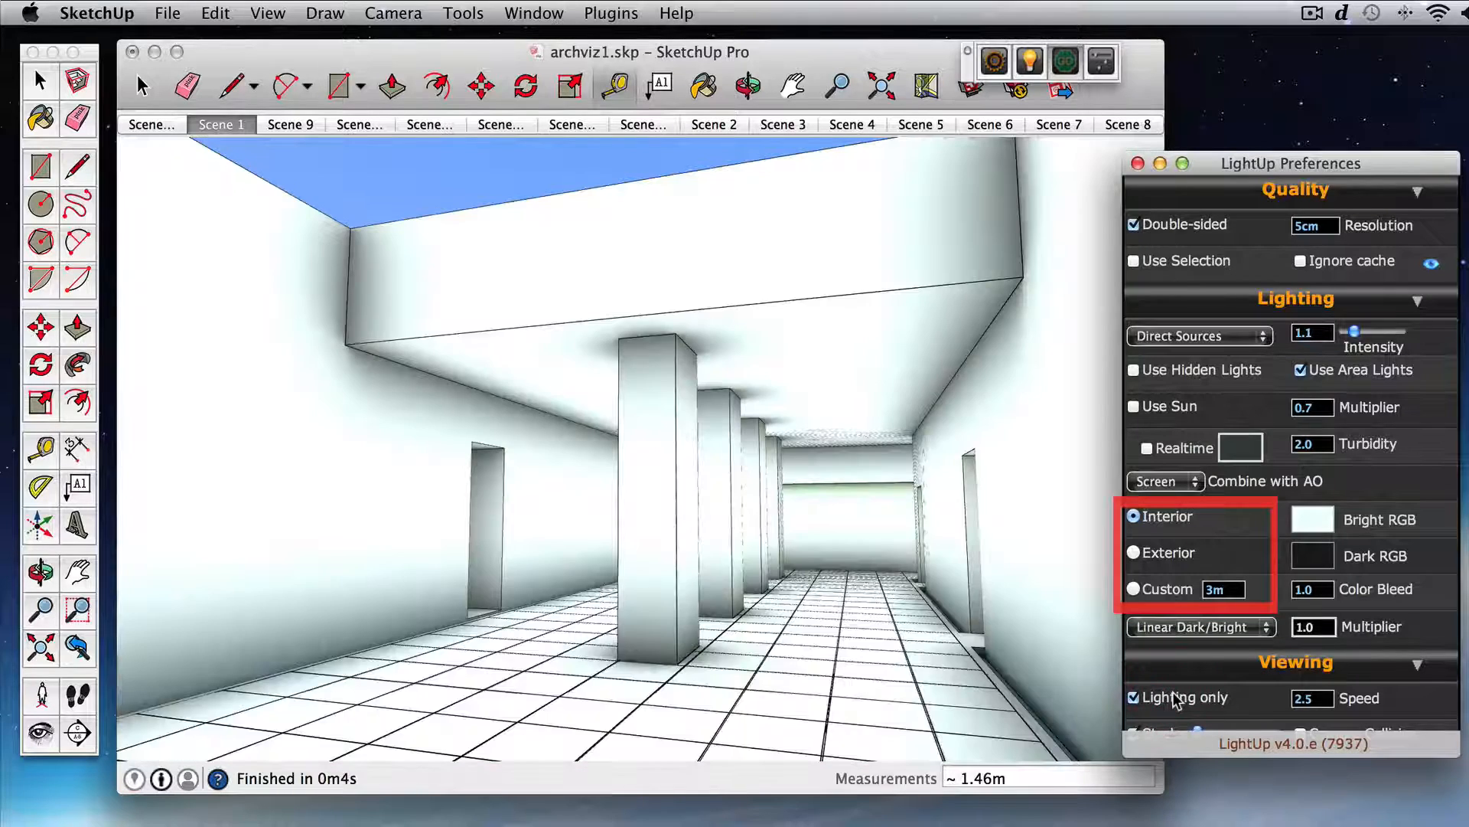
pyautogui.click(1176, 699)
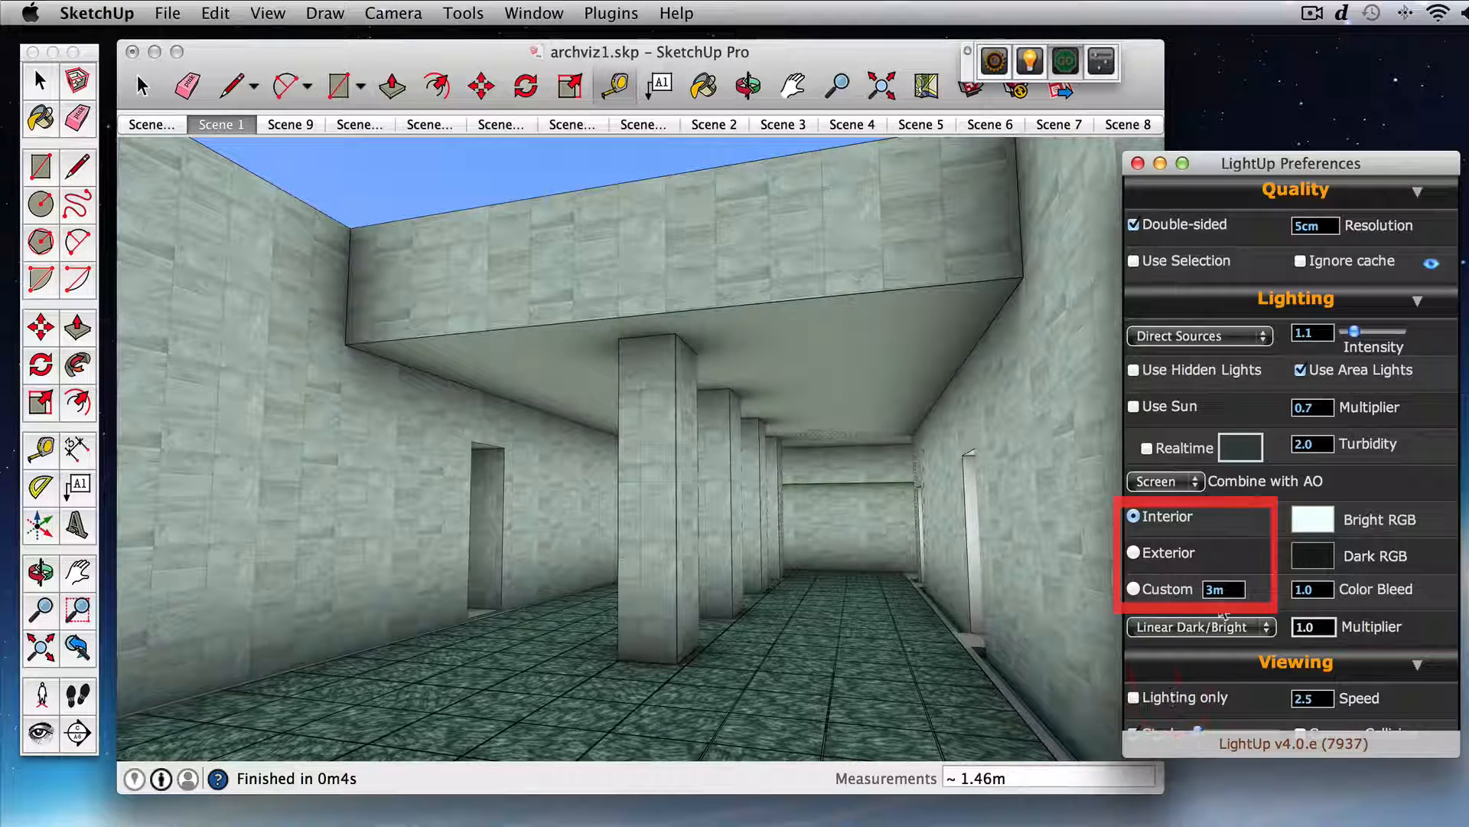
pyautogui.click(1173, 557)
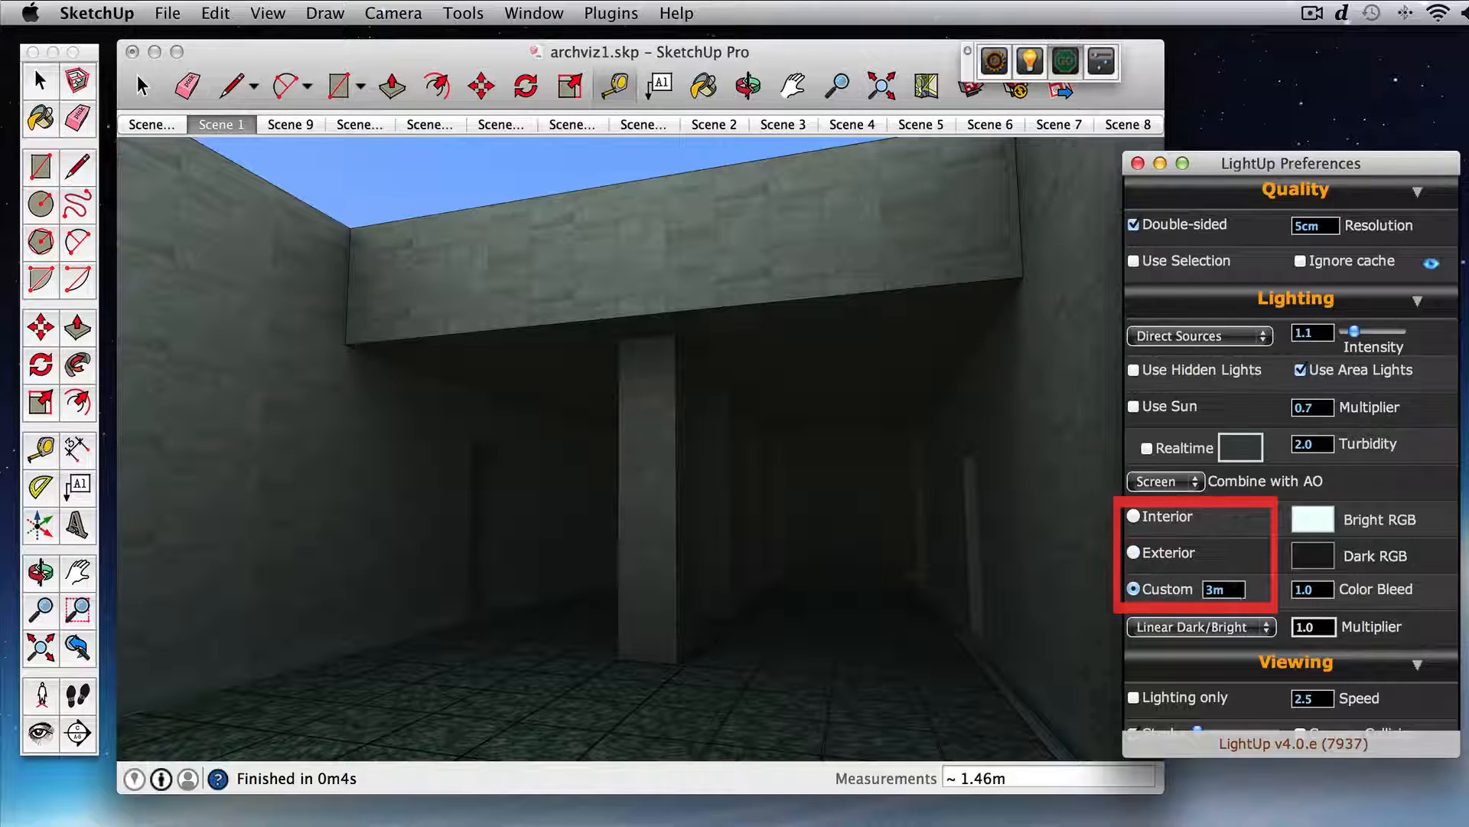
# Step: Set the custom ambient occlusion distance to 10m
pyautogui.press('Return')
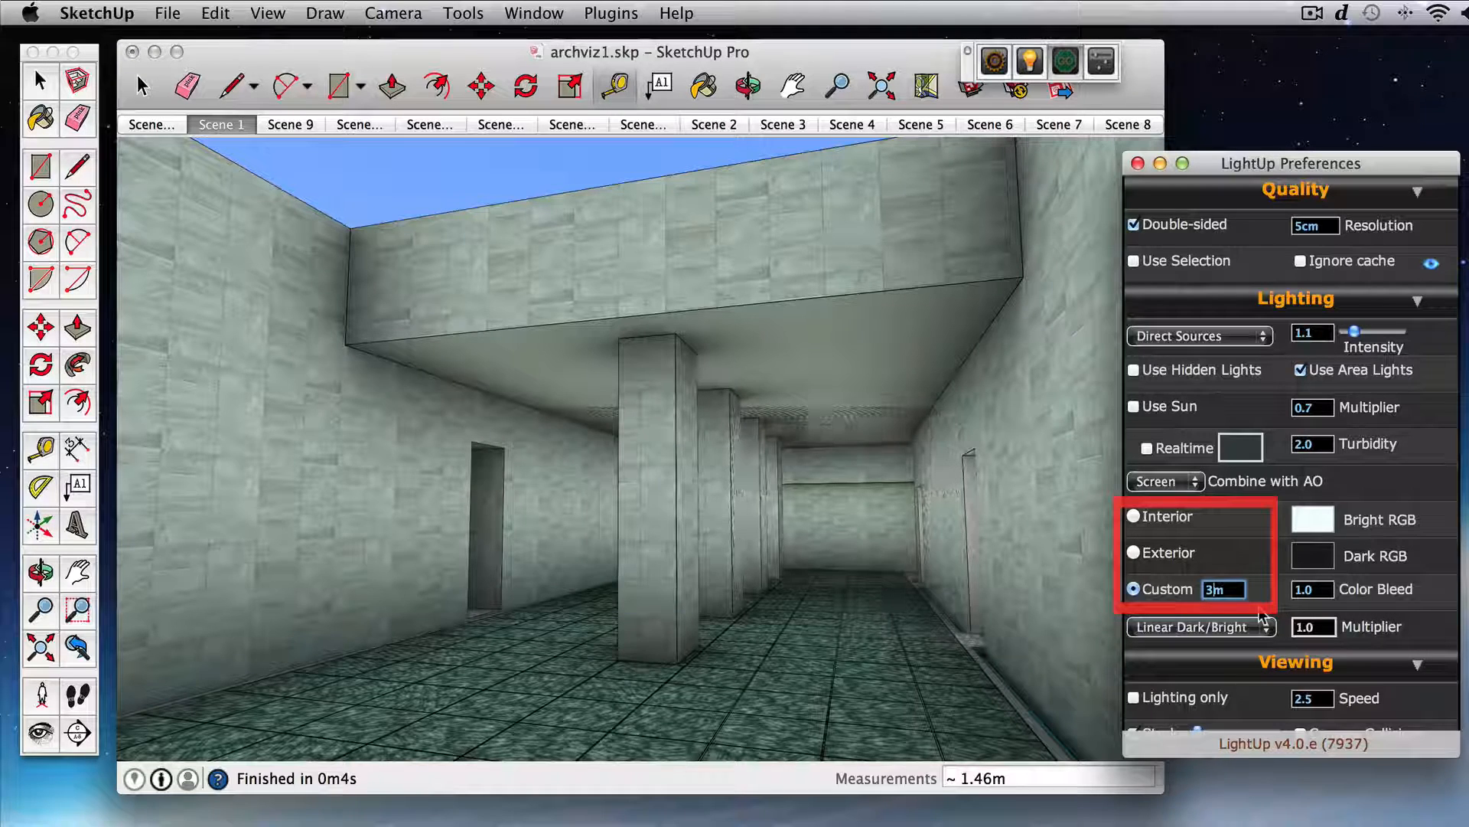
pyautogui.press('BackSpace')
pyautogui.write('10')
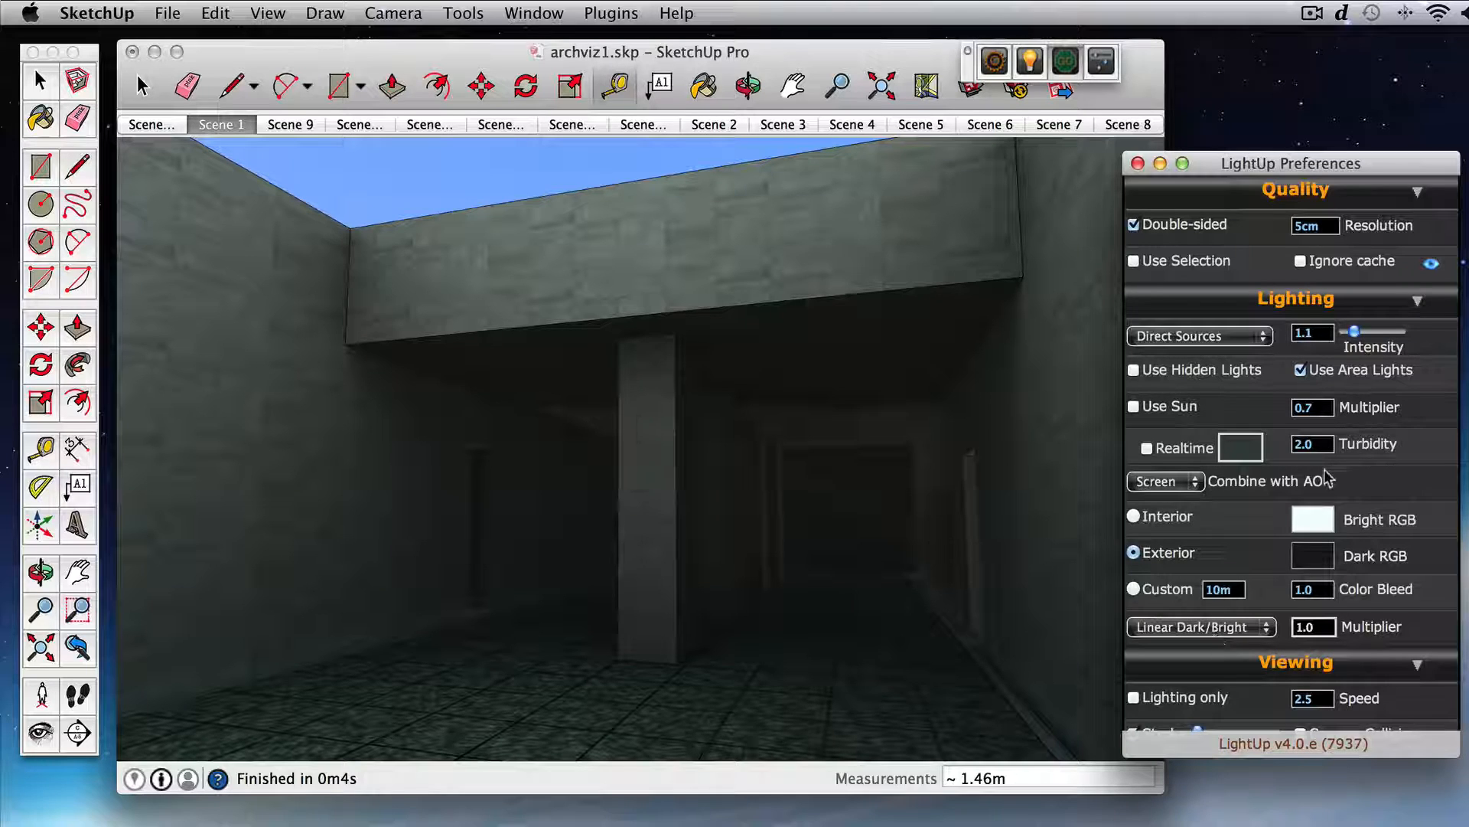
# Step: Show the scene with Lighting only and set the Bright RGB colour to 1,1,1
pyautogui.click(1194, 700)
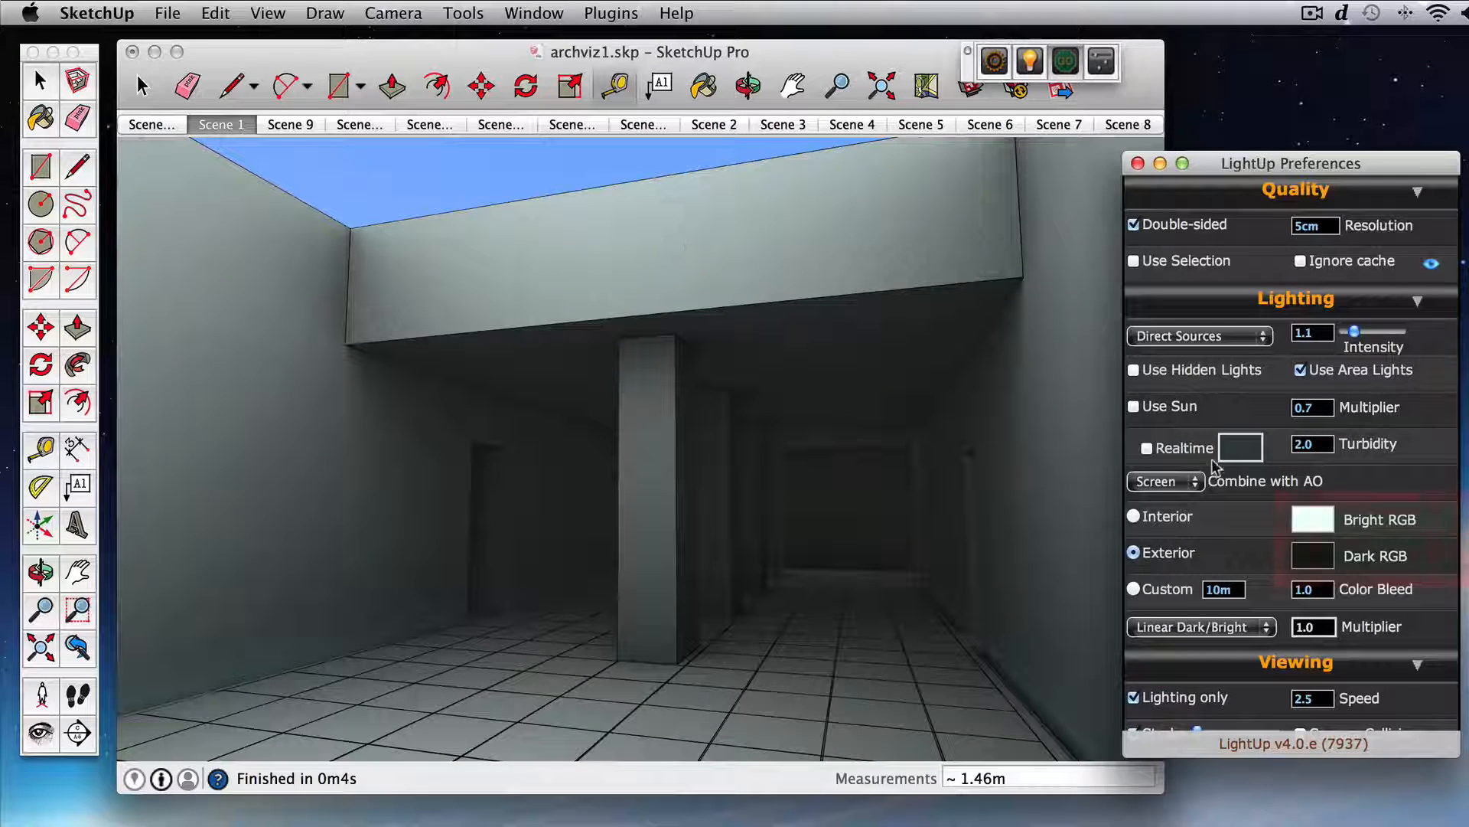
pyautogui.click(1322, 524)
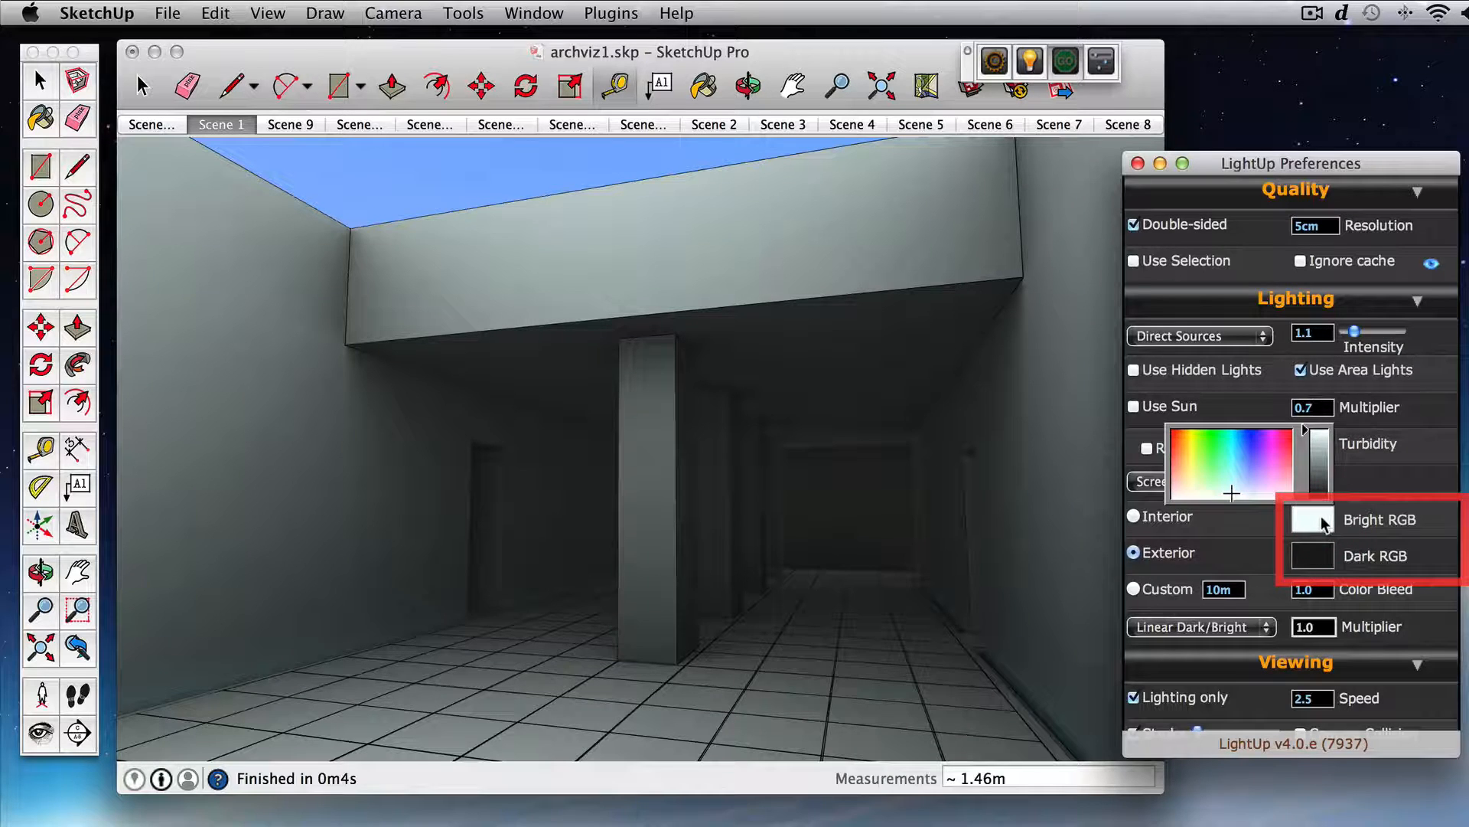
pyautogui.write('1')
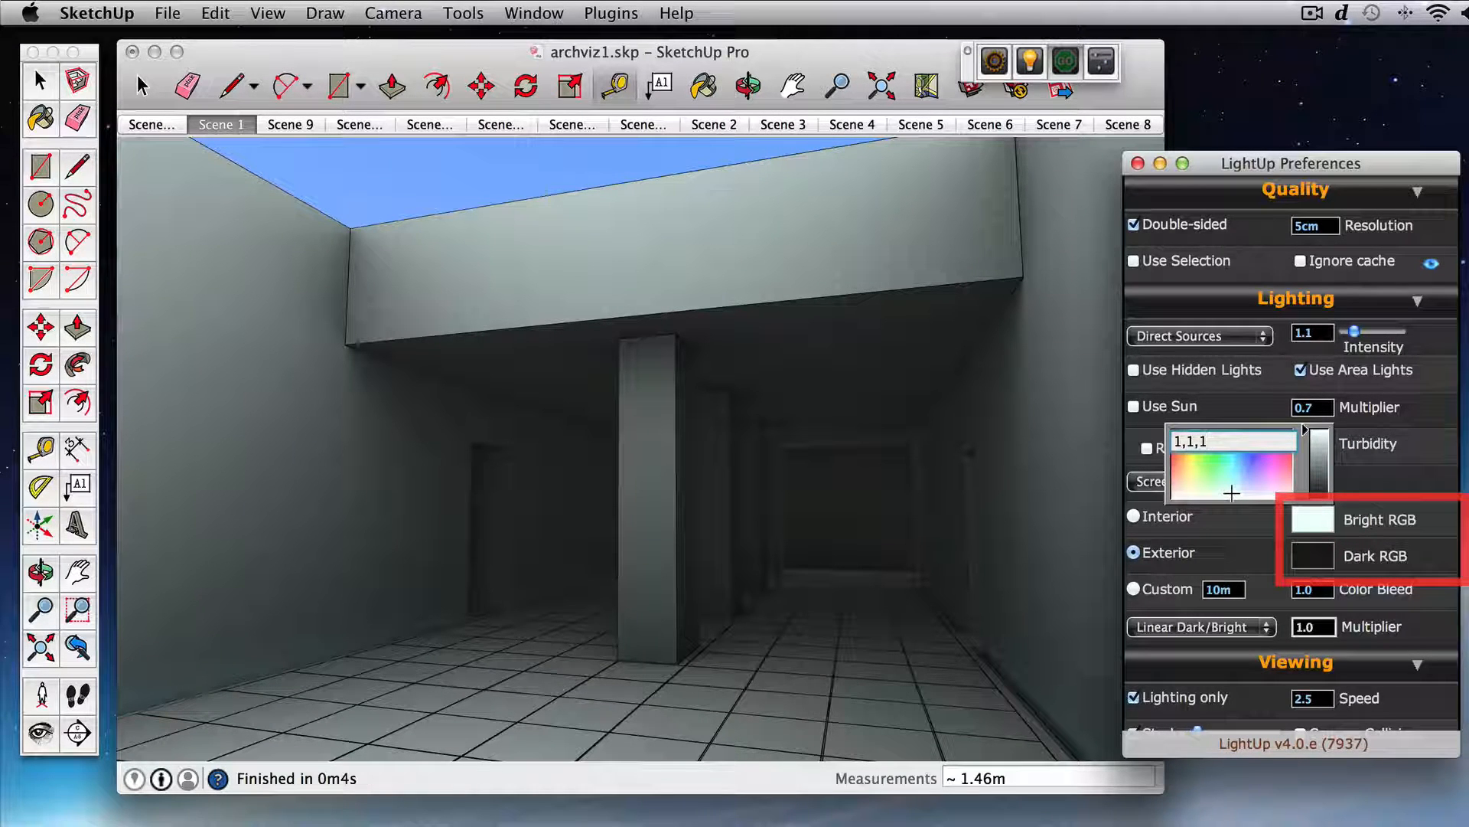
pyautogui.write(',1')
pyautogui.press('Return')
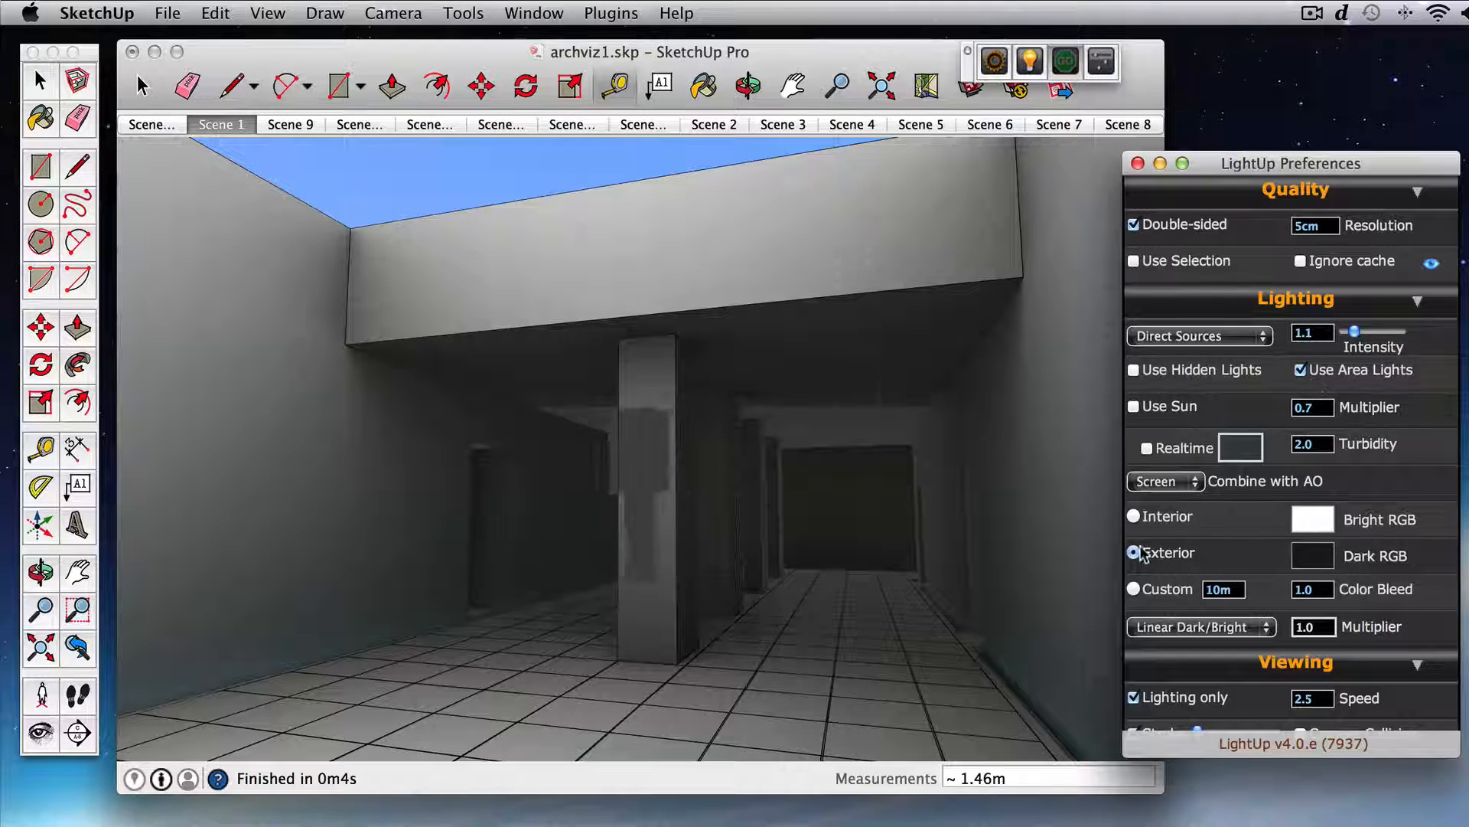
# Step: Turn off Lighting only and raise the lighting intensity to 2.14
pyautogui.click(1207, 699)
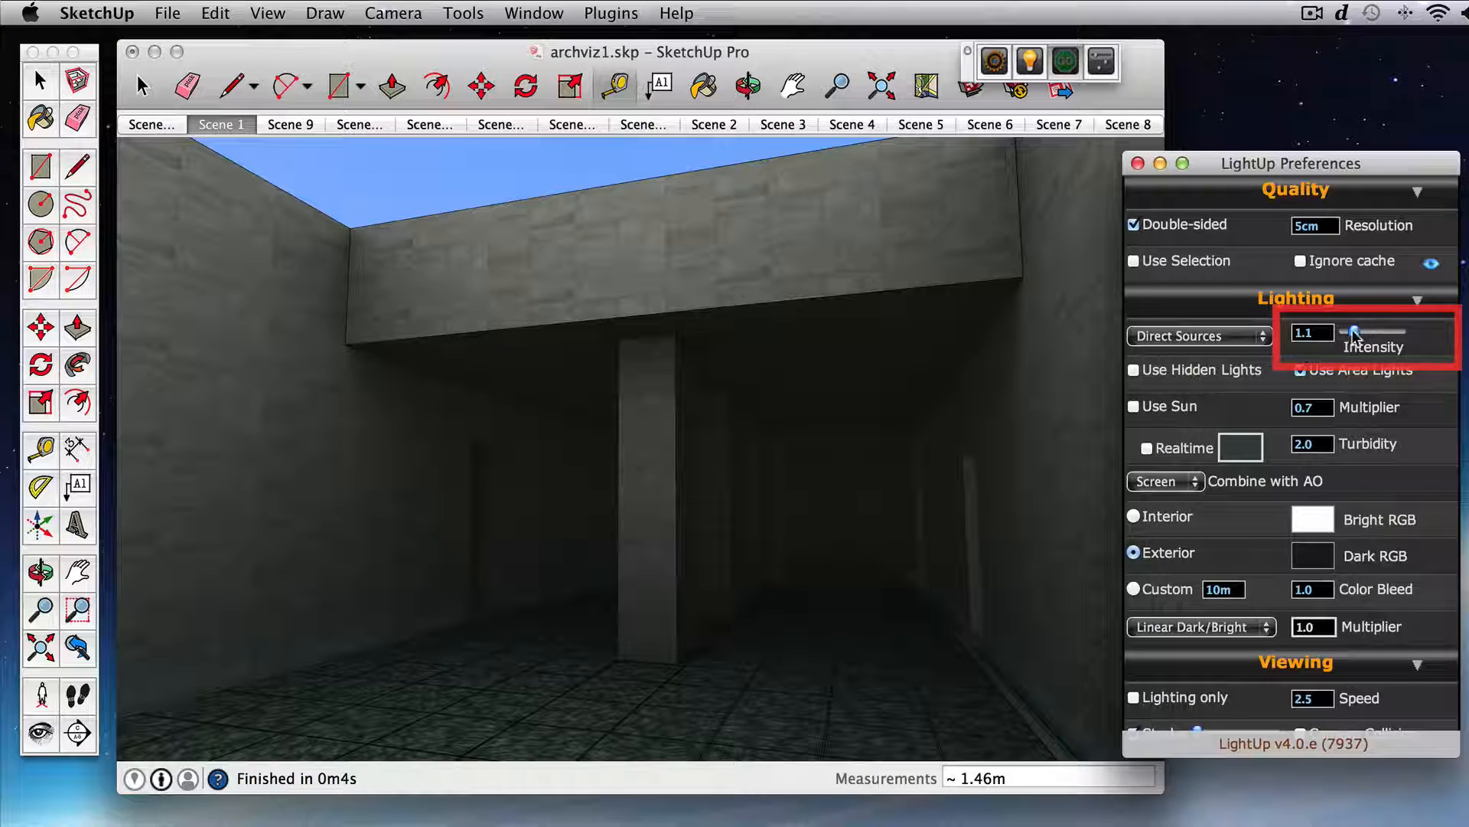
pyautogui.moveTo(1353, 335); pyautogui.dragTo(1377, 334)
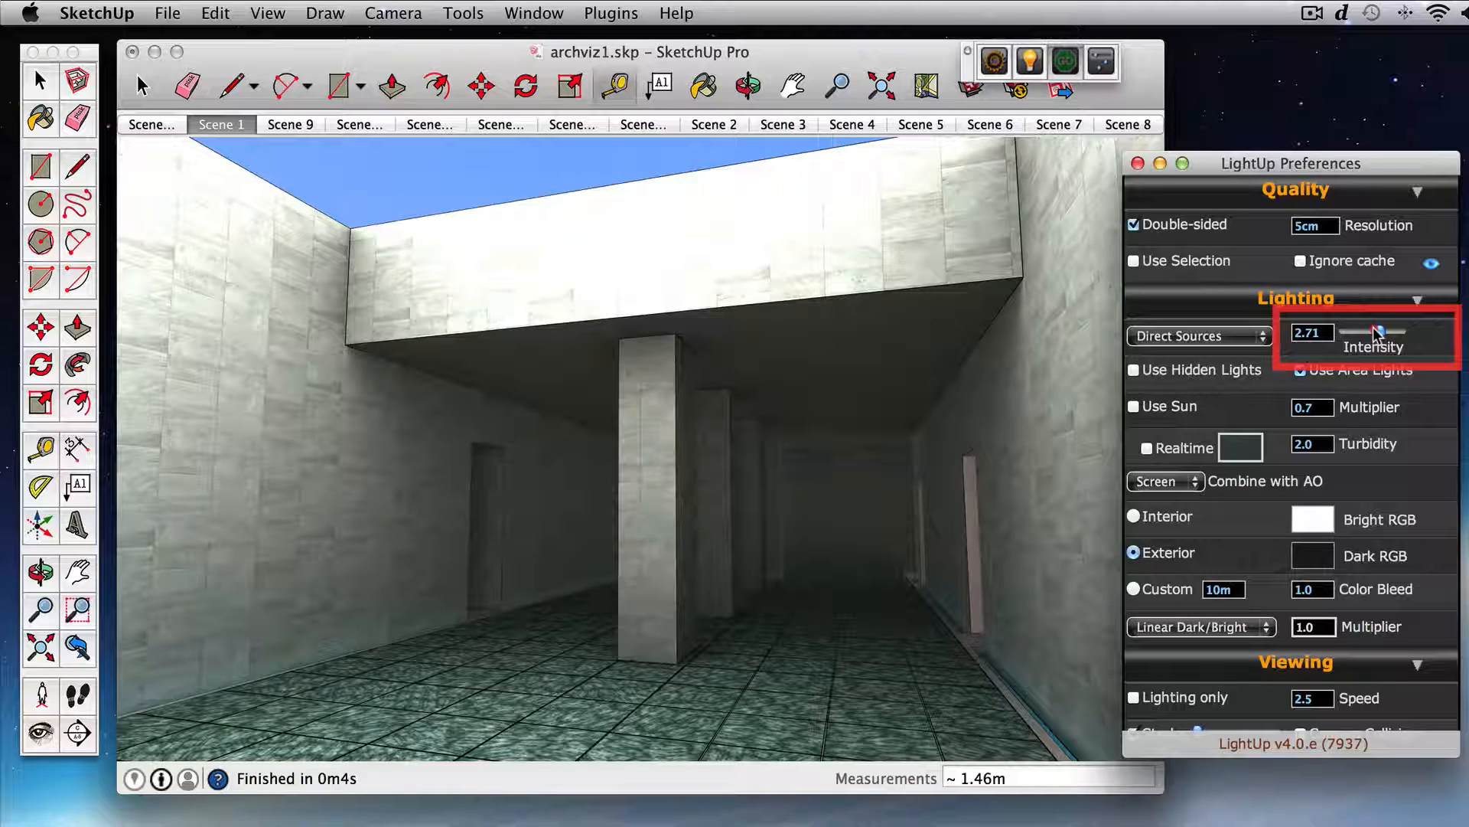
pyautogui.moveTo(1378, 334); pyautogui.dragTo(1368, 335)
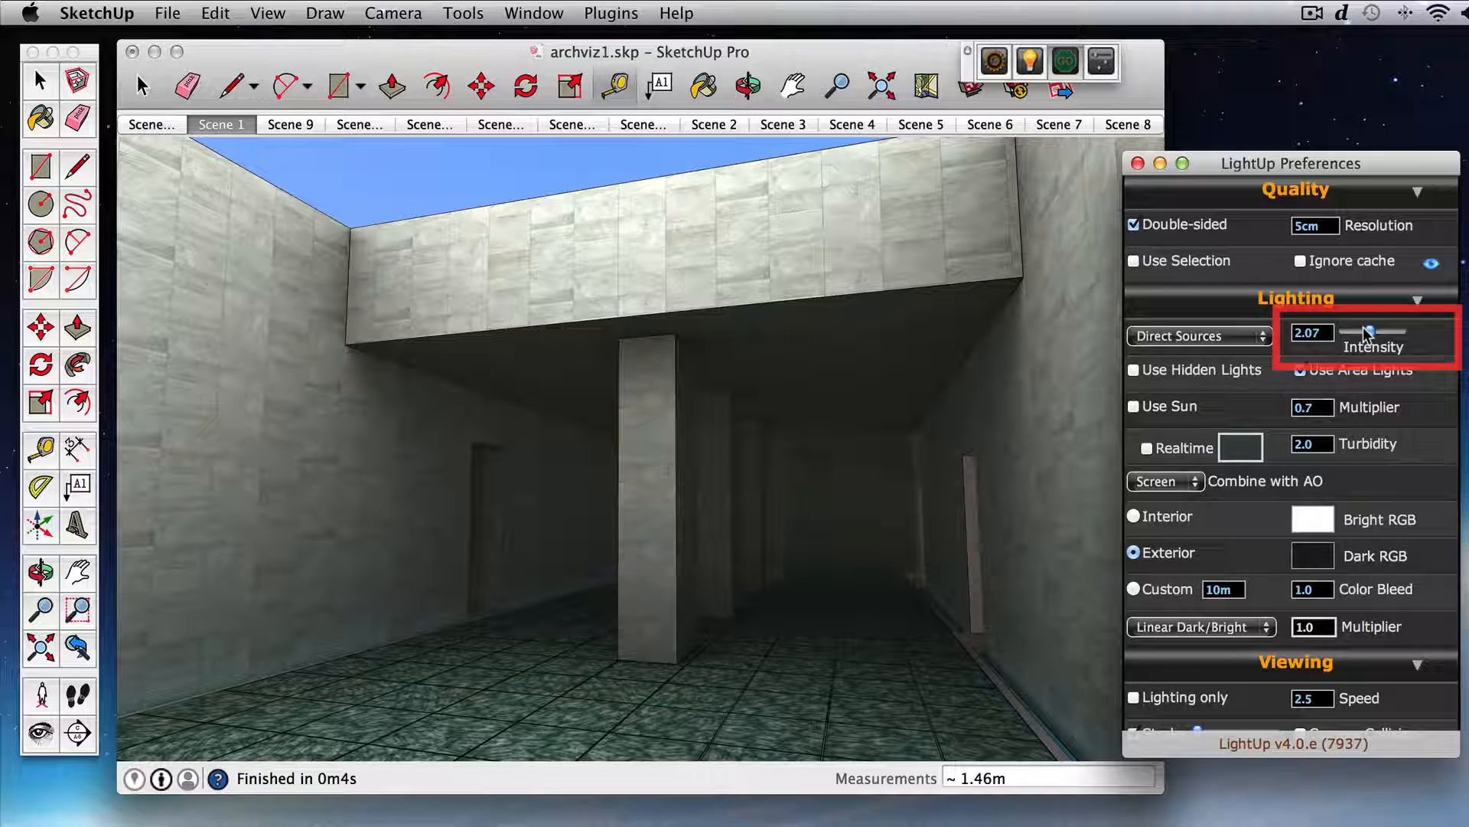
pyautogui.moveTo(1368, 335); pyautogui.dragTo(1371, 334)
# Step: Open the LightUp material properties of the blue floor strip along the wall and make it an emitter
pyautogui.click(842, 409)
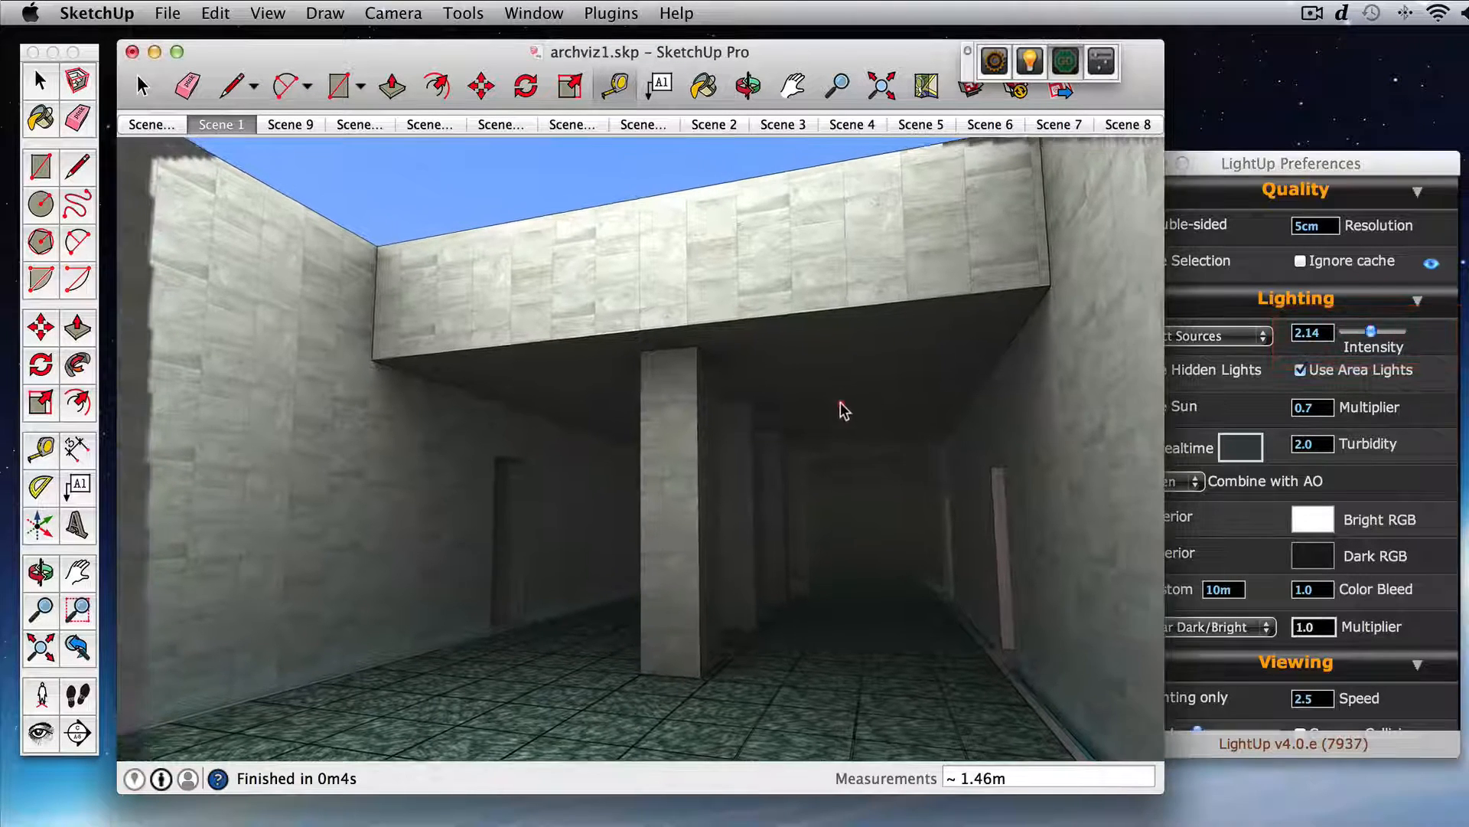
pyautogui.moveTo(841, 404); pyautogui.dragTo(846, 406)
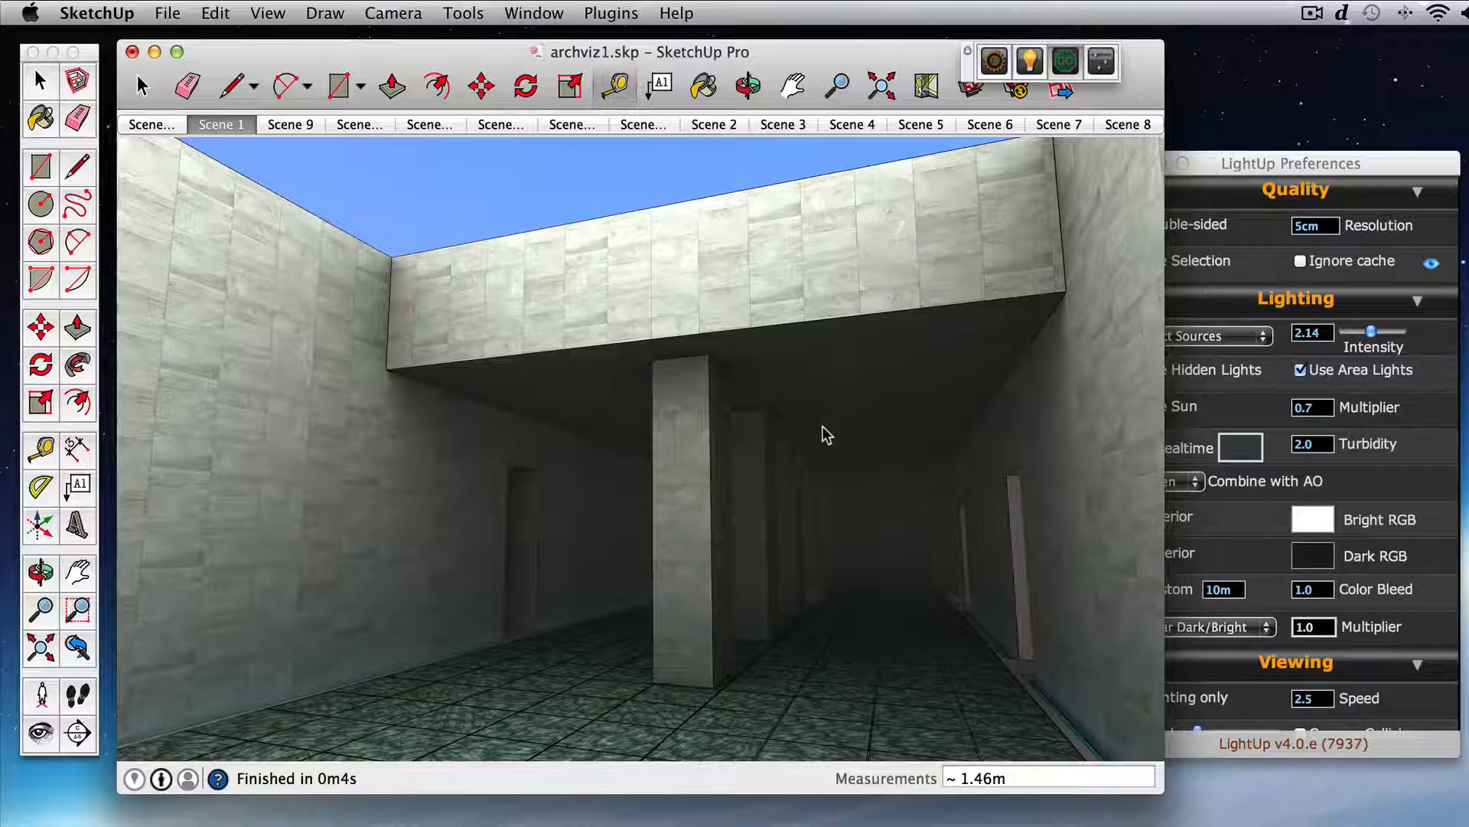
pyautogui.moveTo(787, 450)
pyautogui.mouseDown()
pyautogui.moveTo(824, 479)
pyautogui.moveTo(811, 463)
pyautogui.mouseUp()
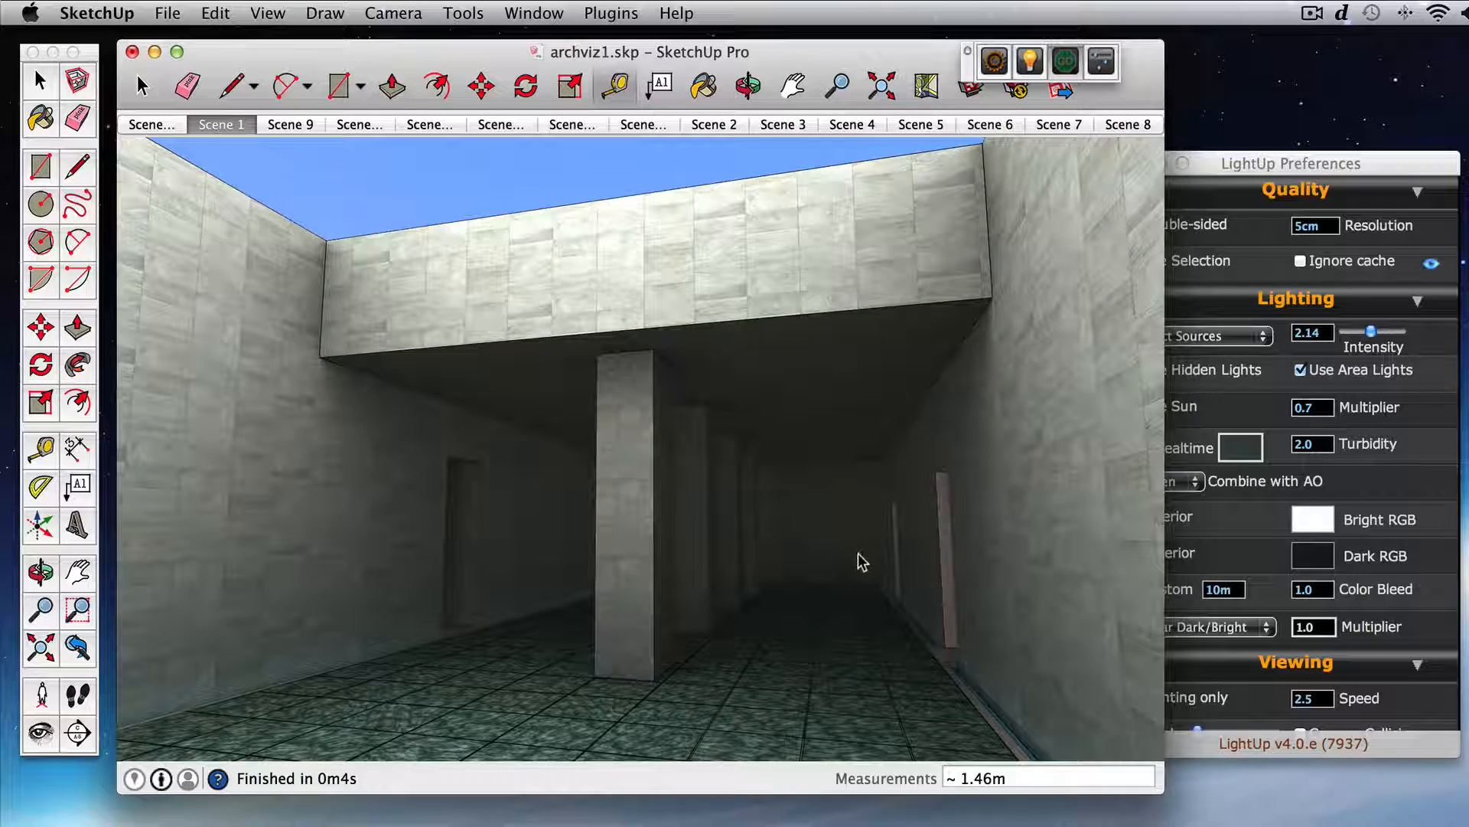
pyautogui.moveTo(860, 561); pyautogui.dragTo(763, 494)
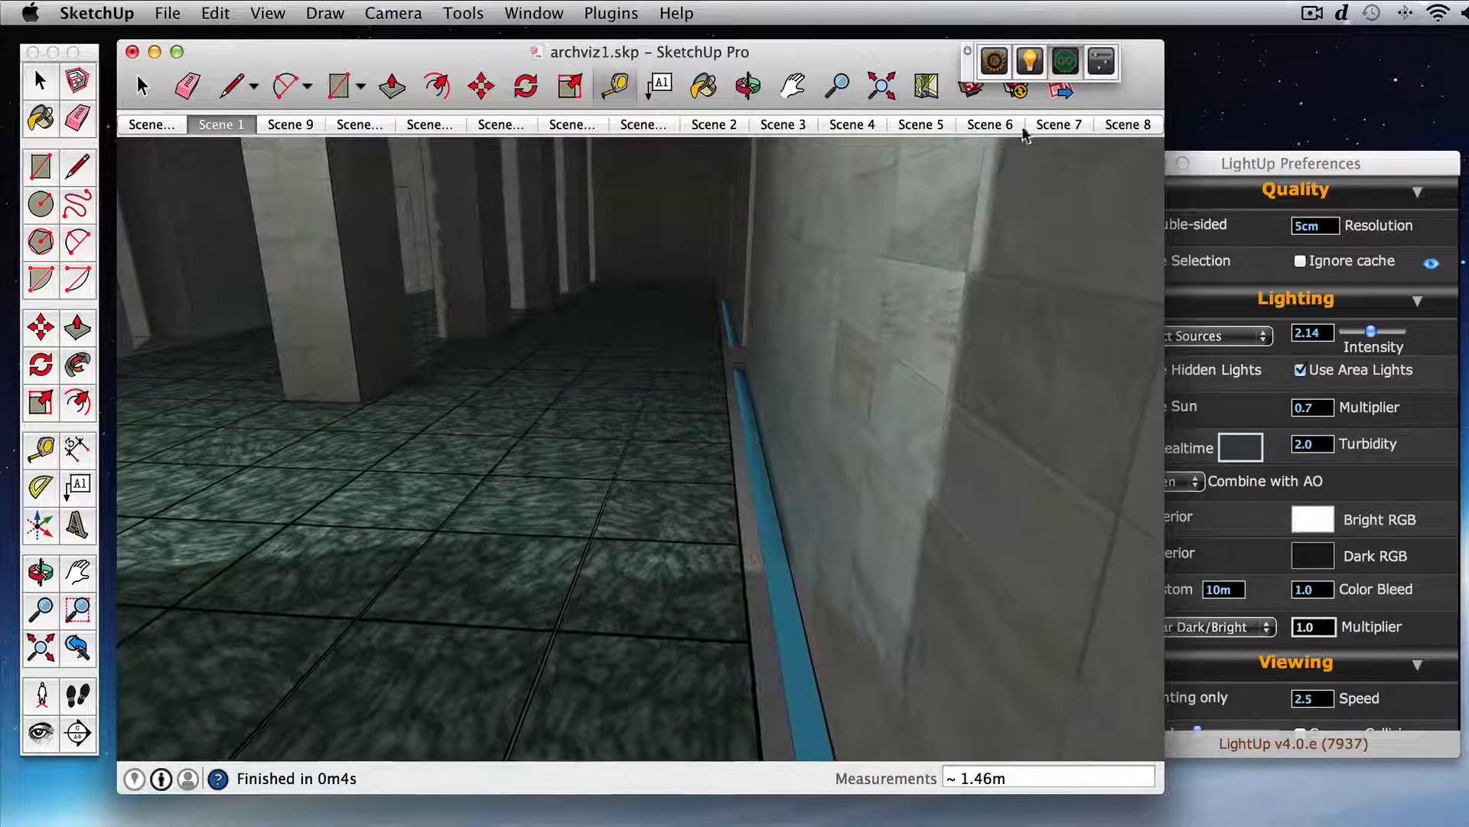
pyautogui.click(1035, 66)
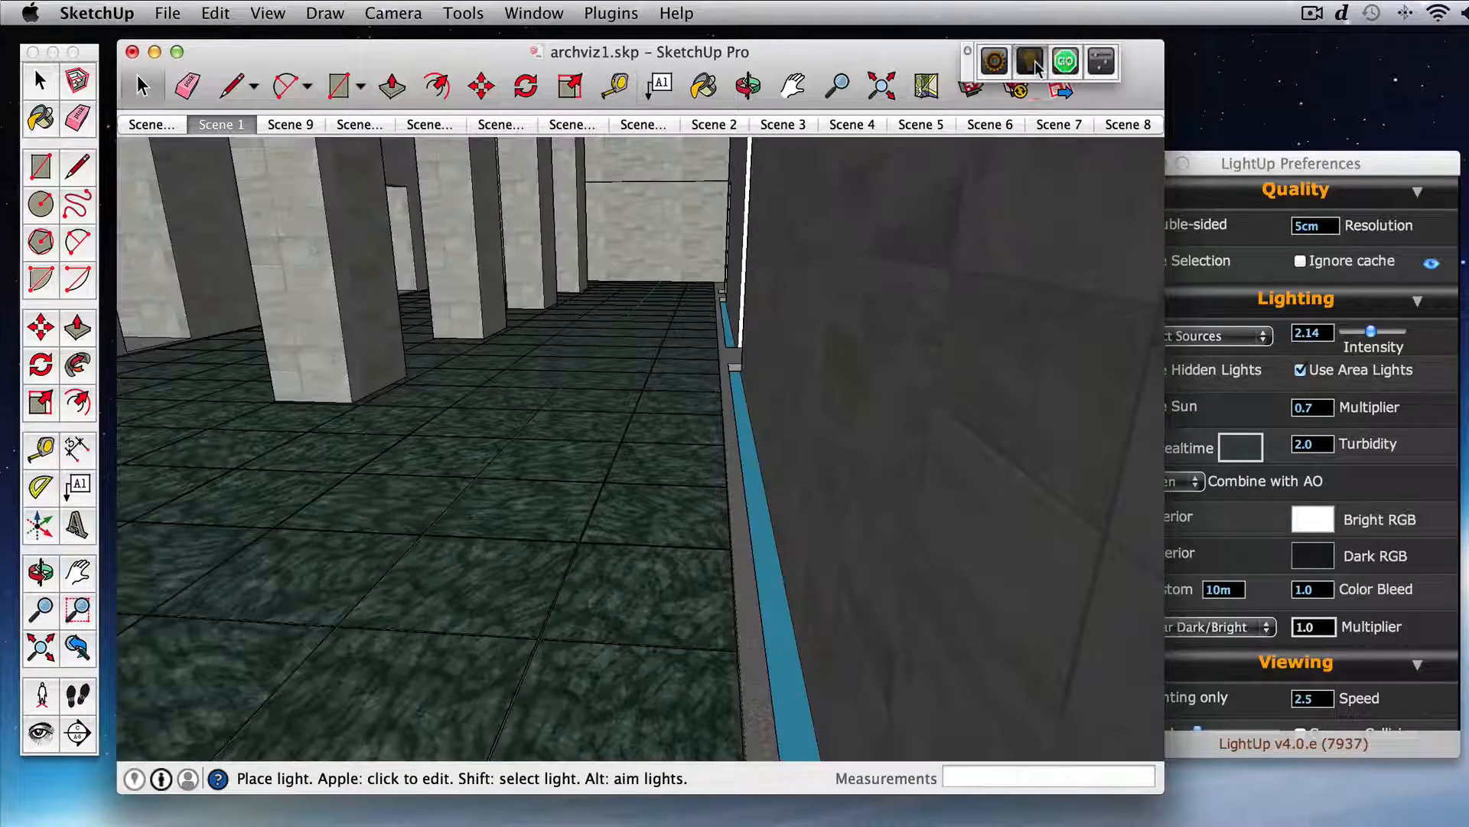
pyautogui.keyDown('super'); pyautogui.click(766, 580); pyautogui.keyUp('super')
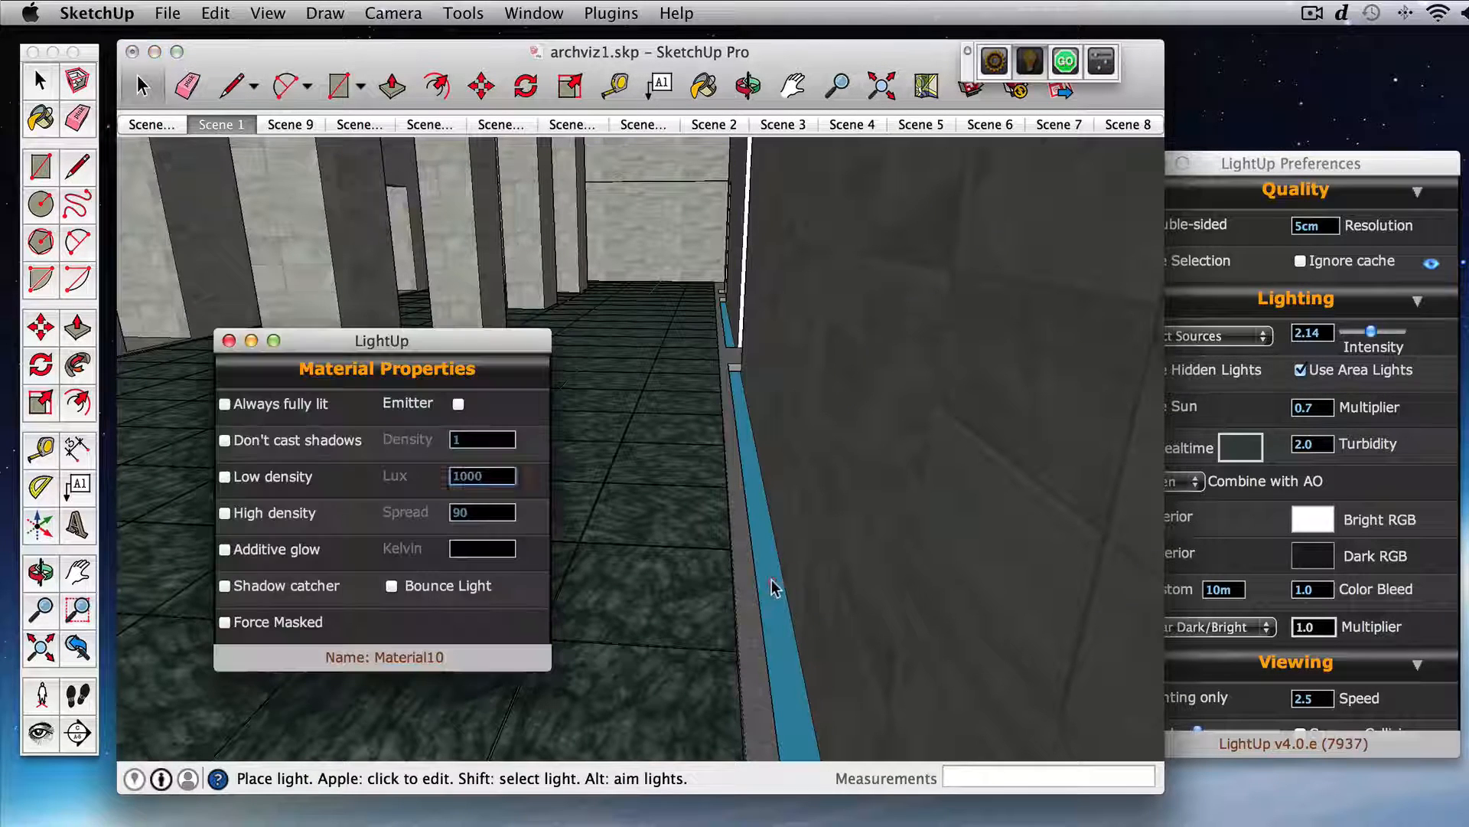
pyautogui.click(408, 405)
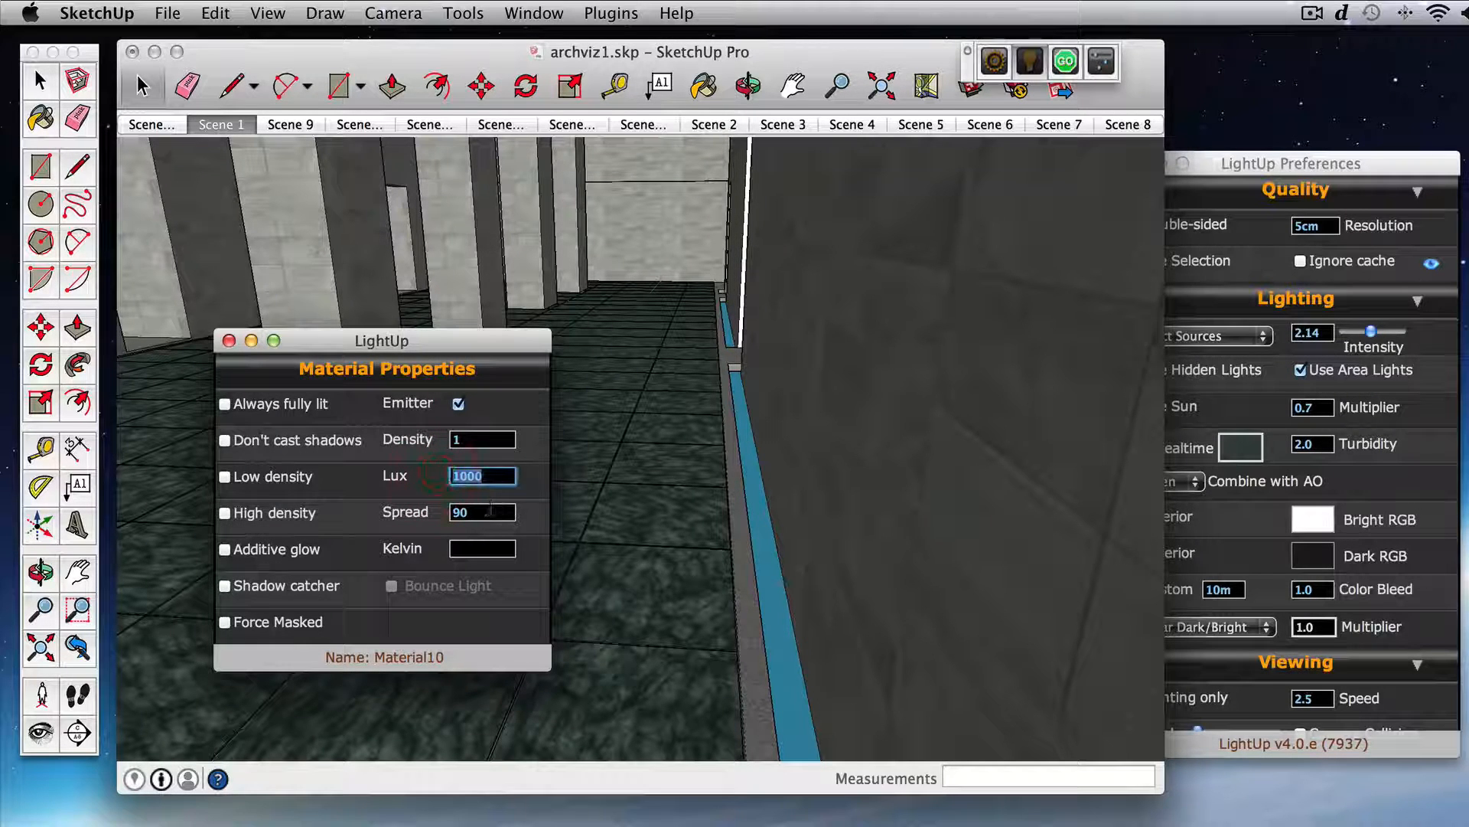
# Step: Set the blue floor strip emitter's Lux to 50, close its material properties and calculate the lighting
pyautogui.write('50')
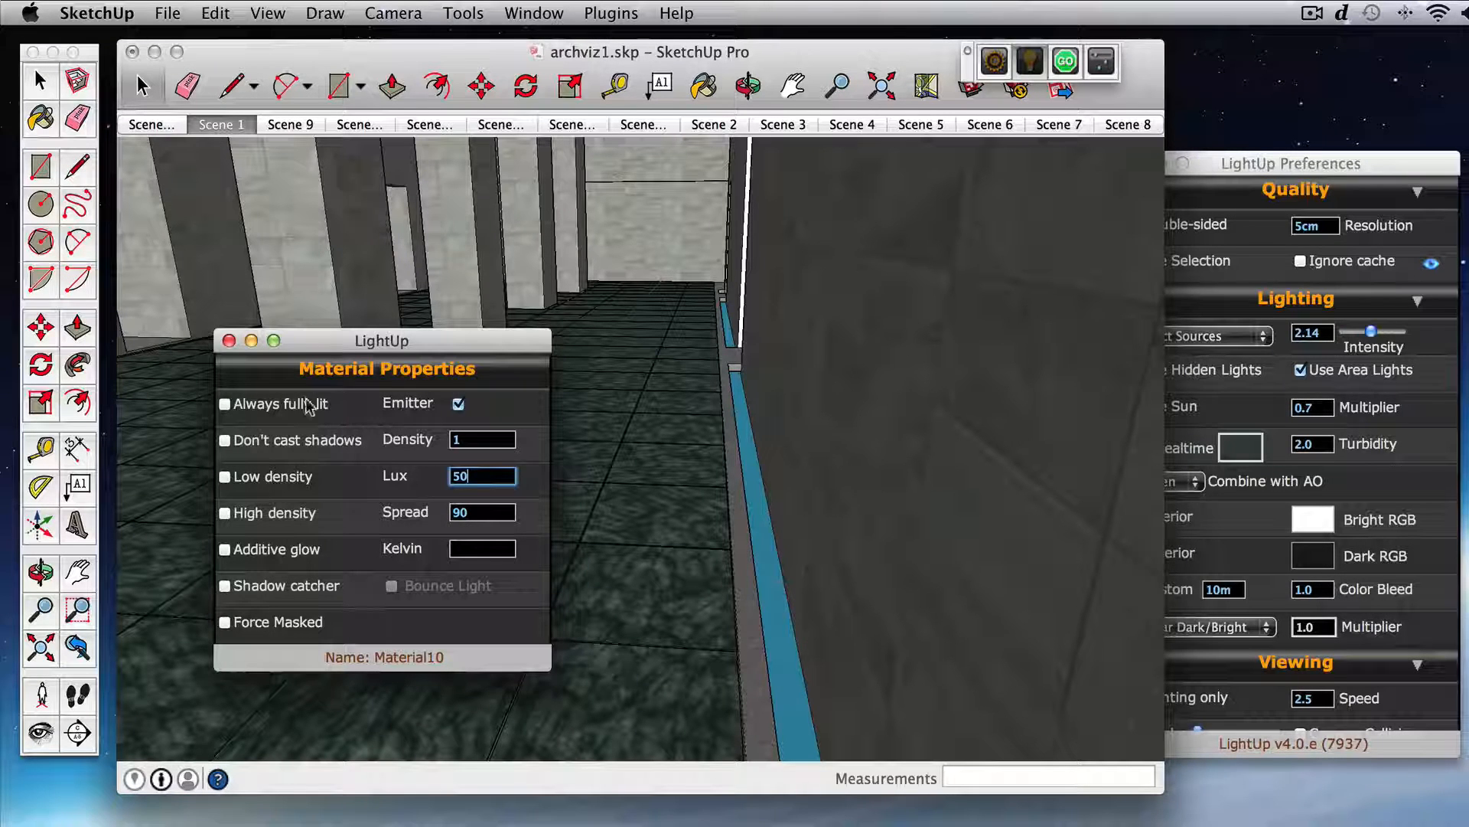
pyautogui.click(229, 341)
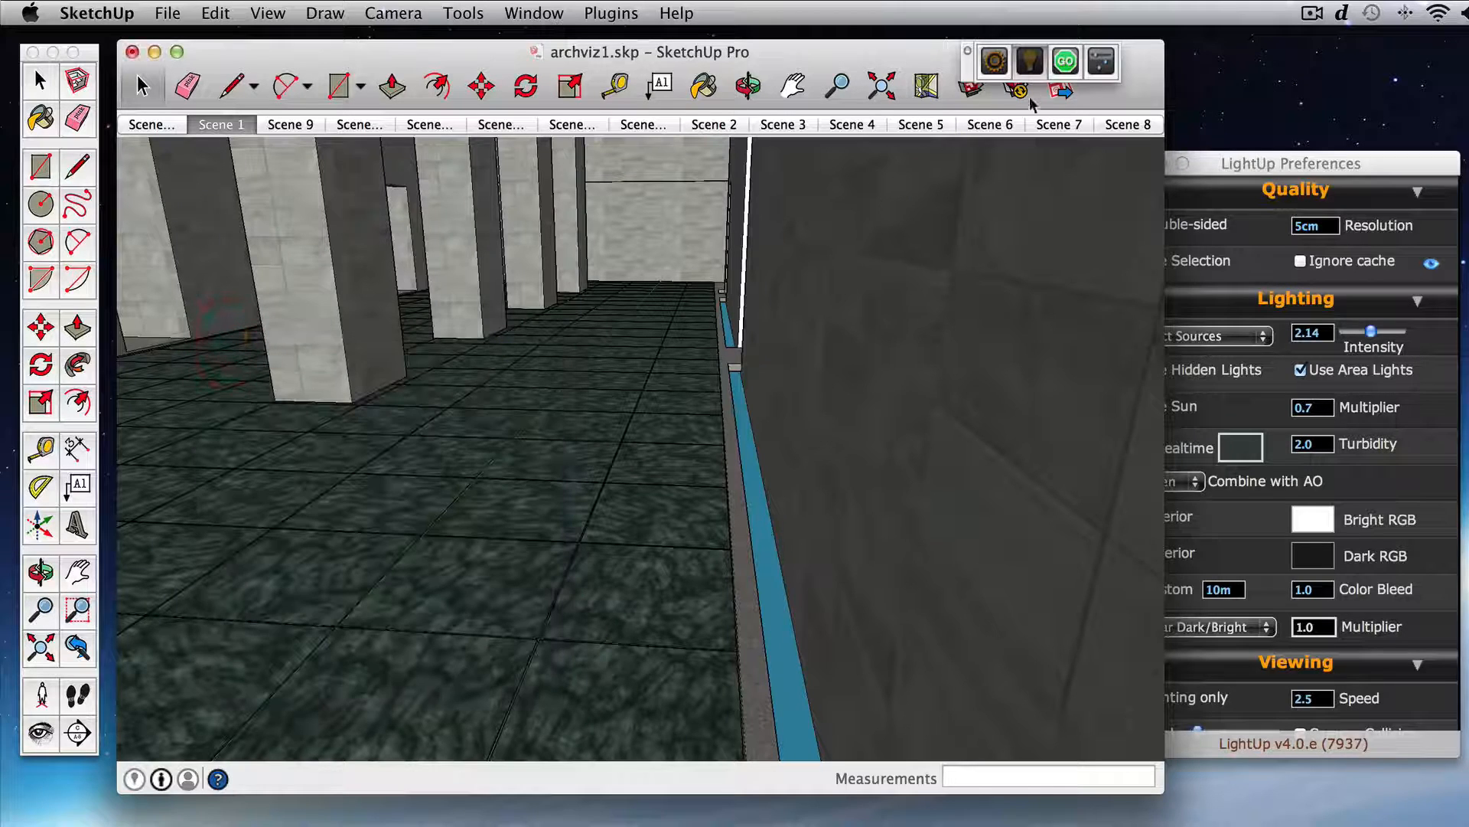
pyautogui.click(1066, 60)
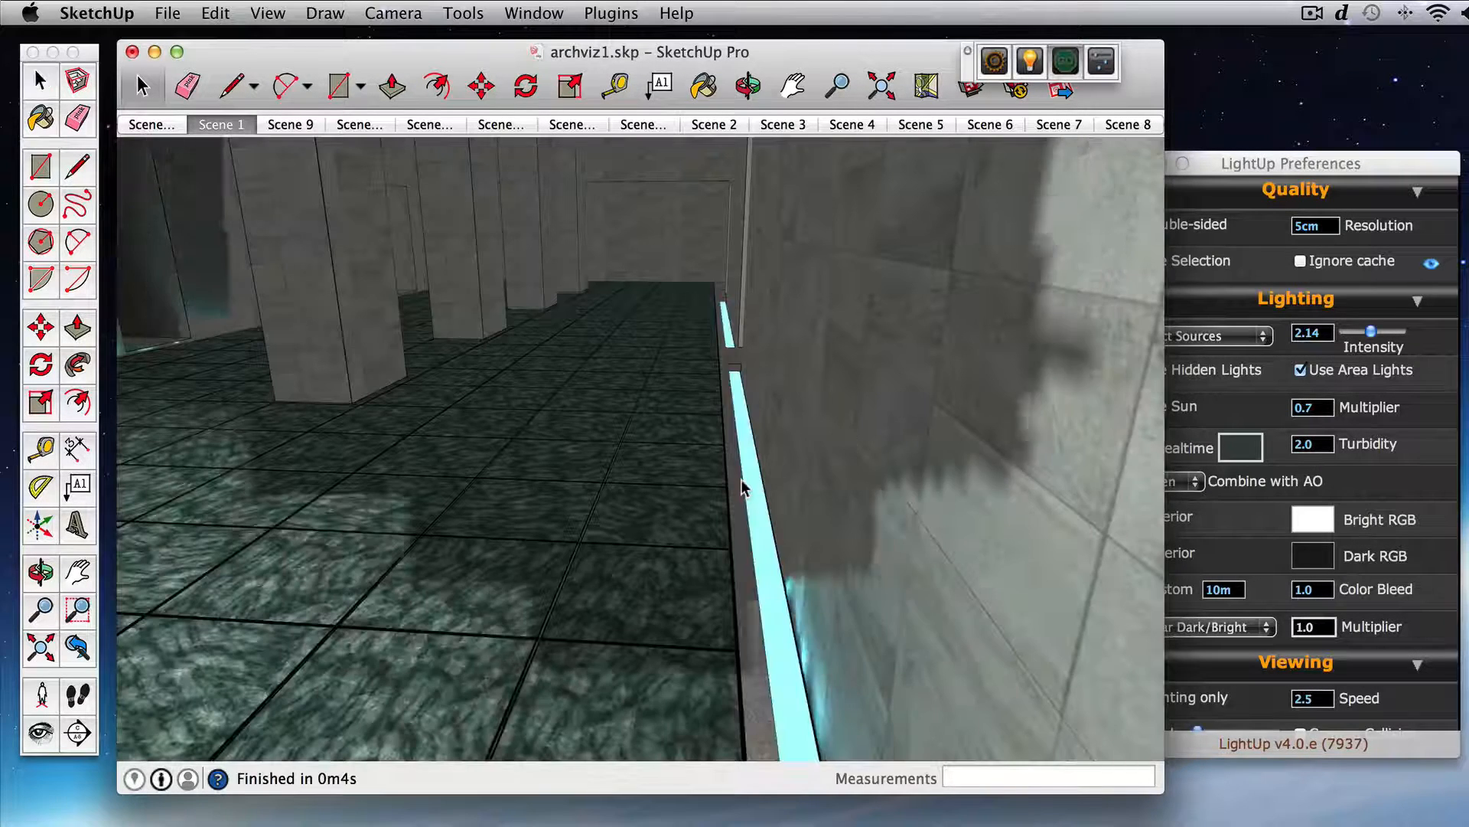
# Step: Set the Density of the blue floor strip's emitter material to 4 and recalculate the lighting
pyautogui.moveTo(737, 485); pyautogui.dragTo(612, 451)
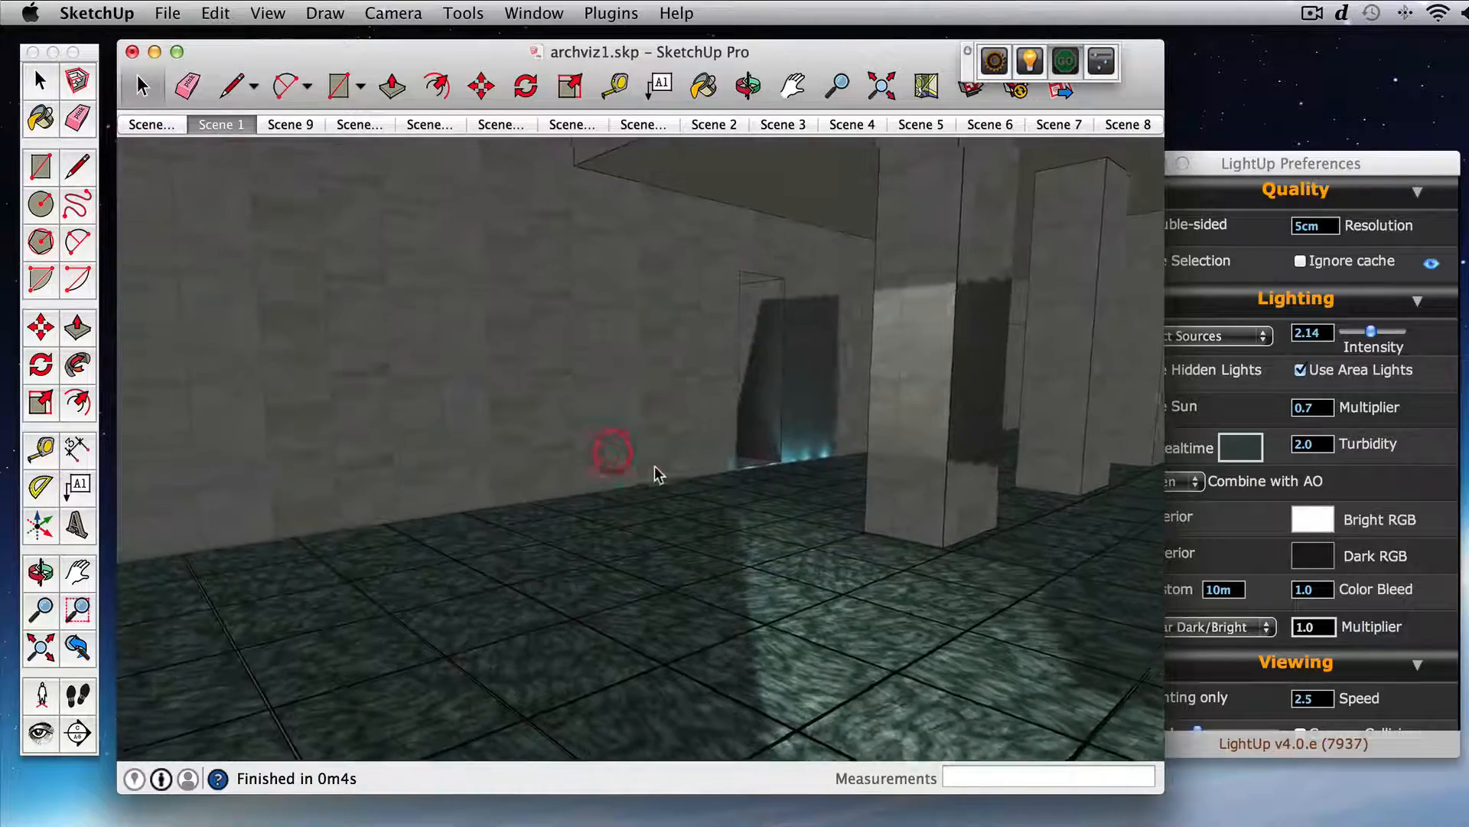
pyautogui.click(655, 466)
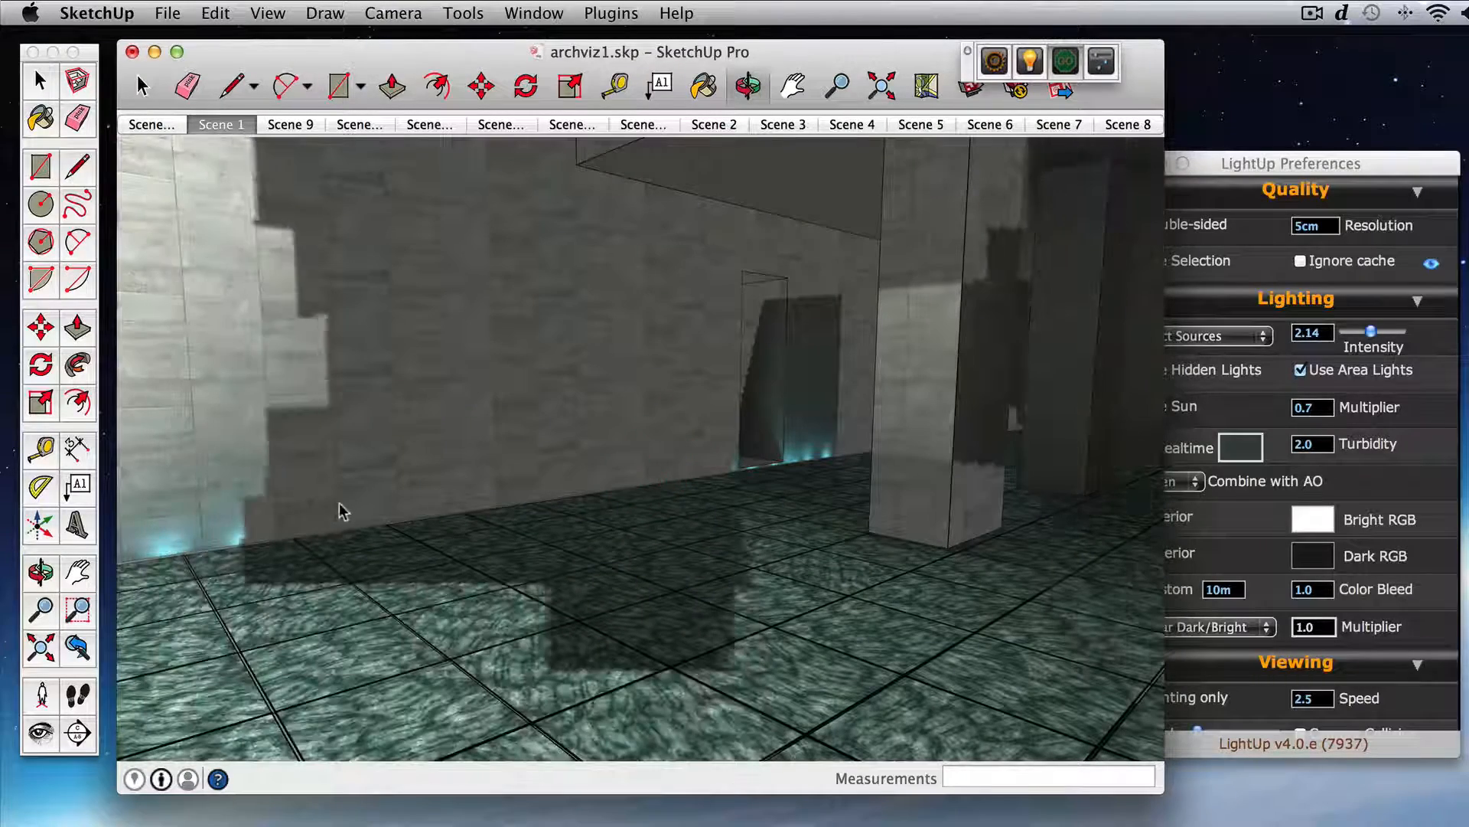
pyautogui.moveTo(712, 492); pyautogui.dragTo(761, 517)
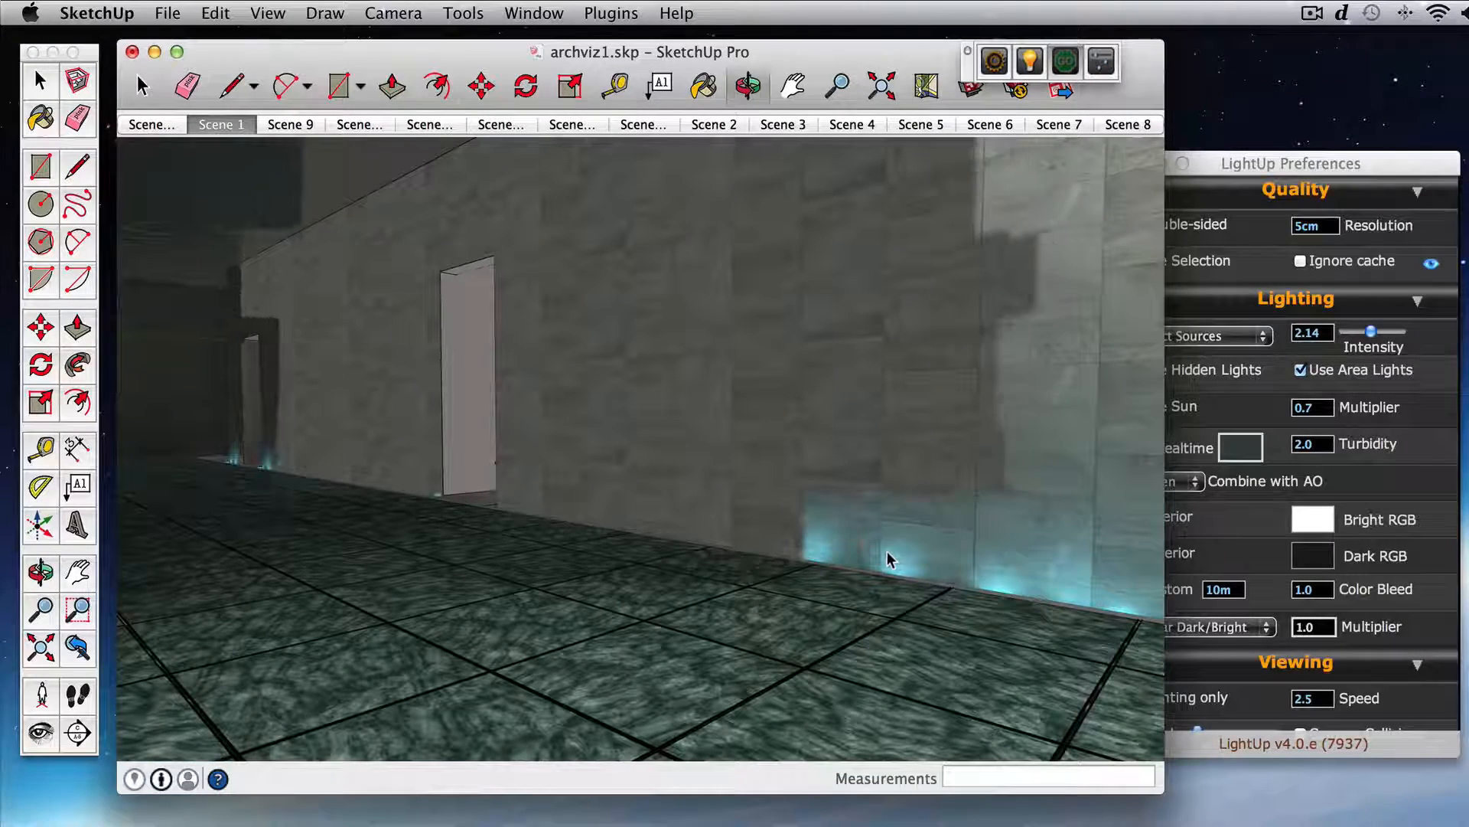
pyautogui.moveTo(892, 584)
pyautogui.mouseDown()
pyautogui.moveTo(822, 573)
pyautogui.moveTo(853, 652)
pyautogui.mouseUp()
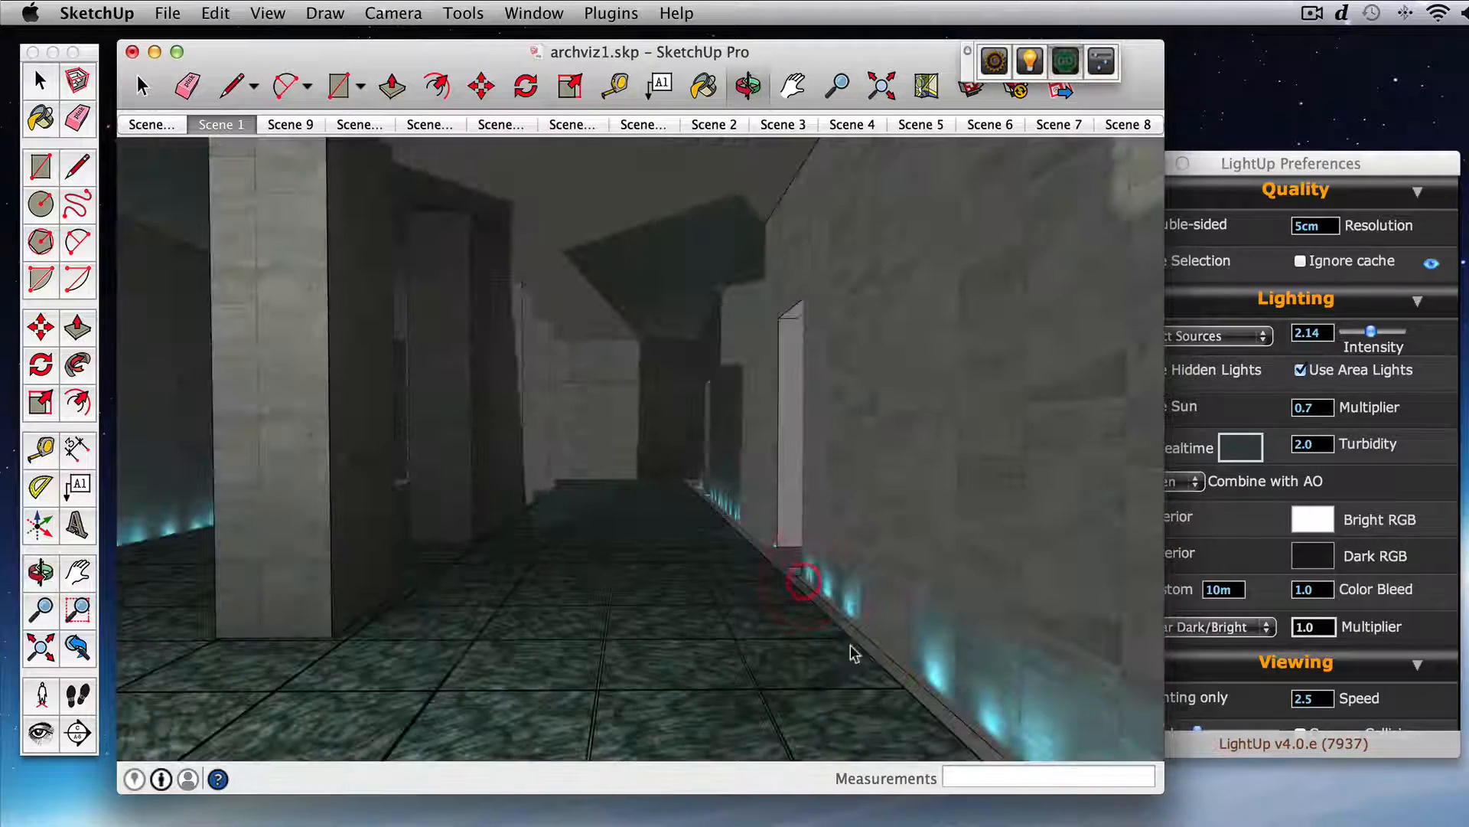
pyautogui.moveTo(852, 648); pyautogui.dragTo(825, 624, button='middle')
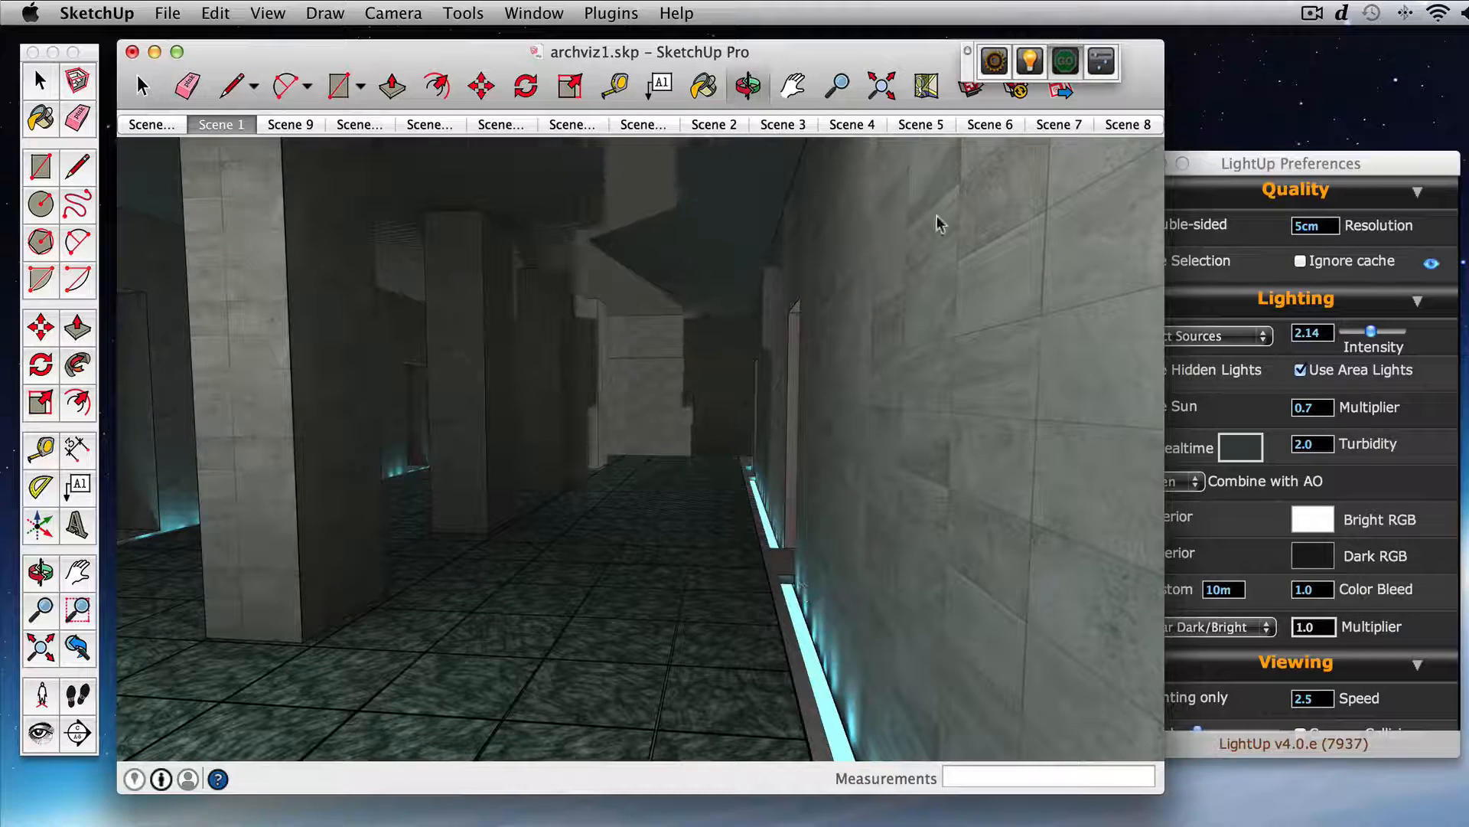
pyautogui.click(1034, 62)
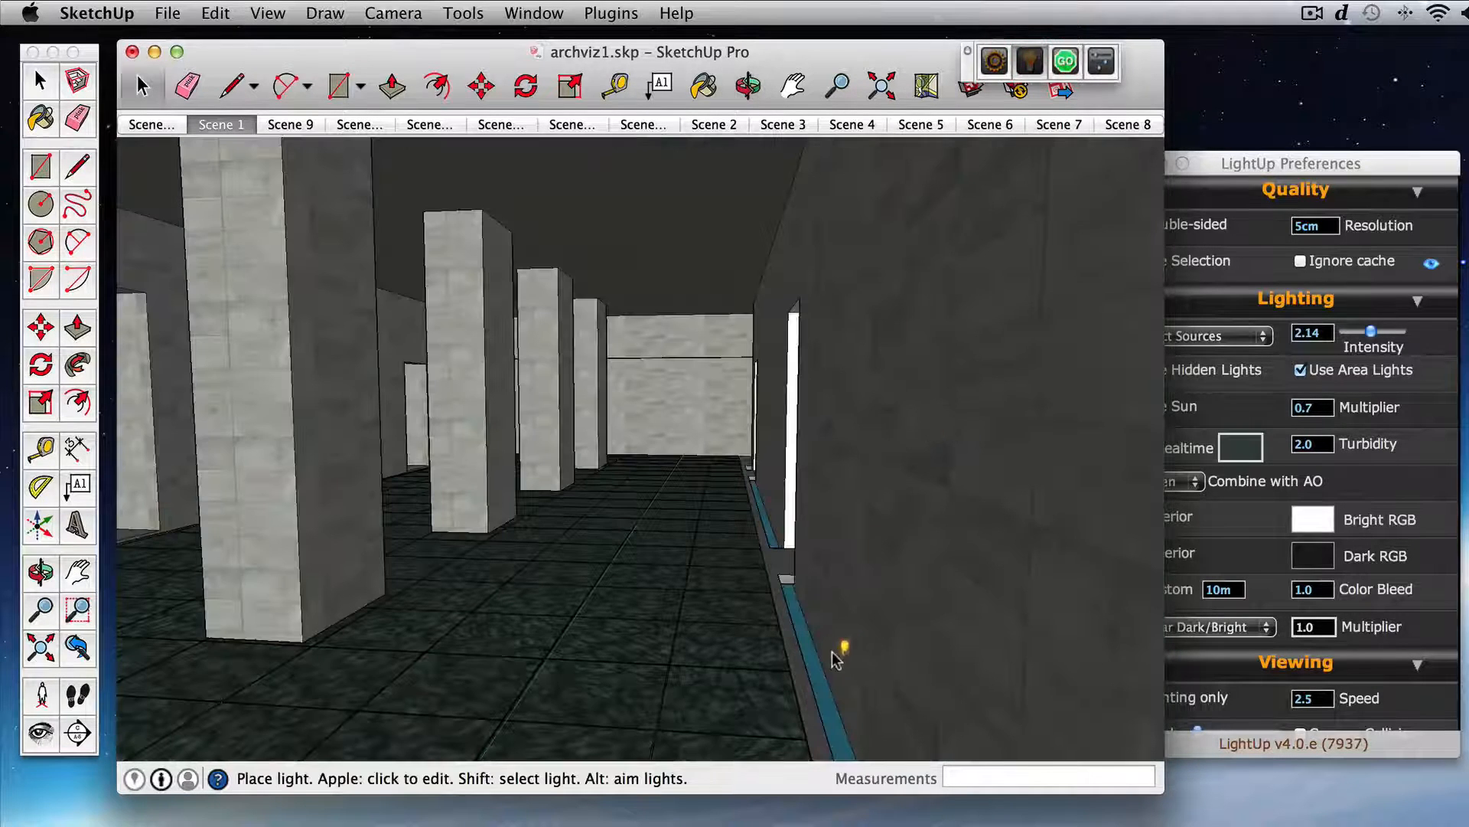
pyautogui.keyDown('super'); pyautogui.click(820, 675); pyautogui.keyUp('super')
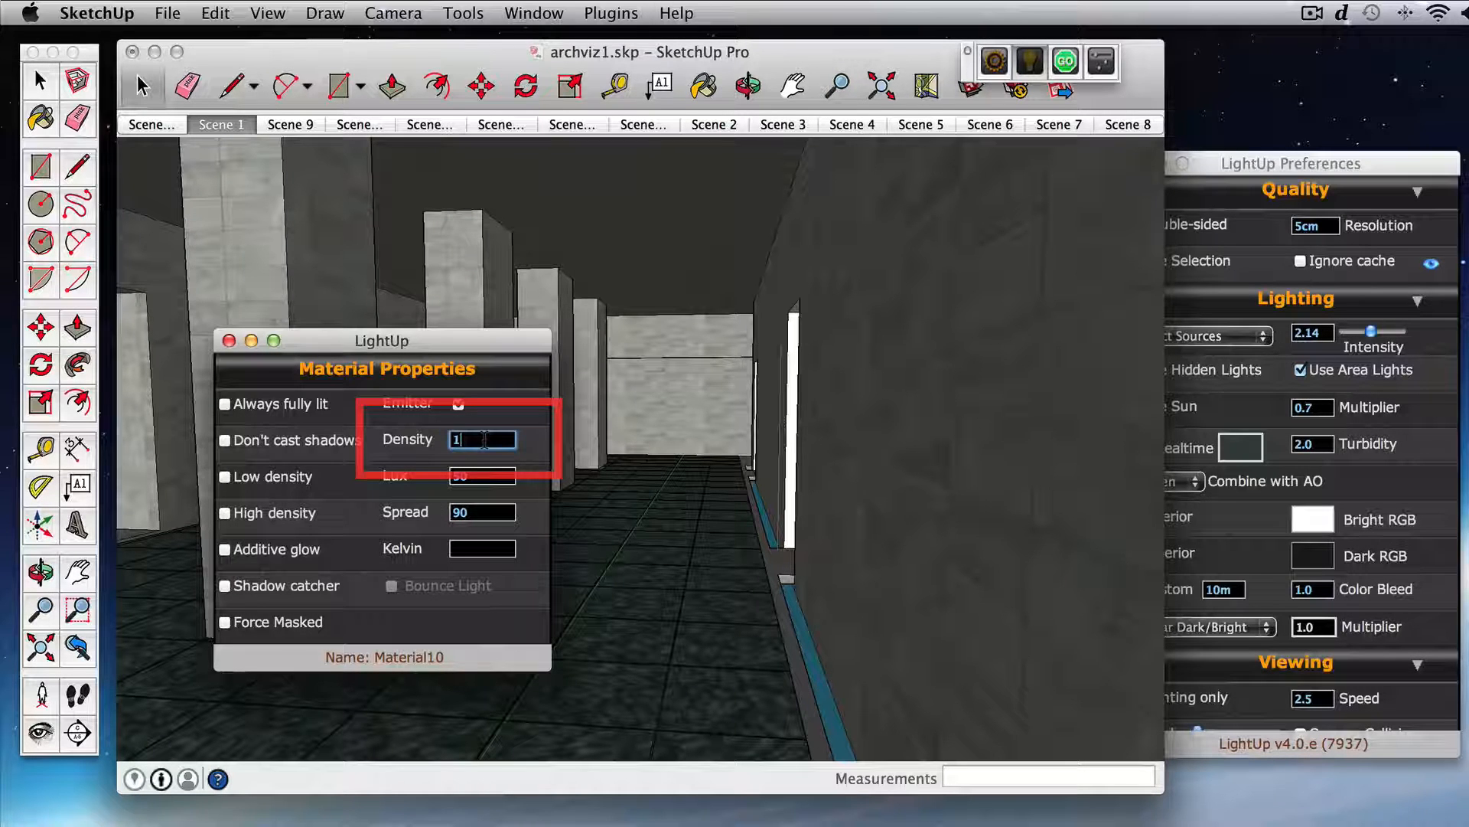
pyautogui.write('4')
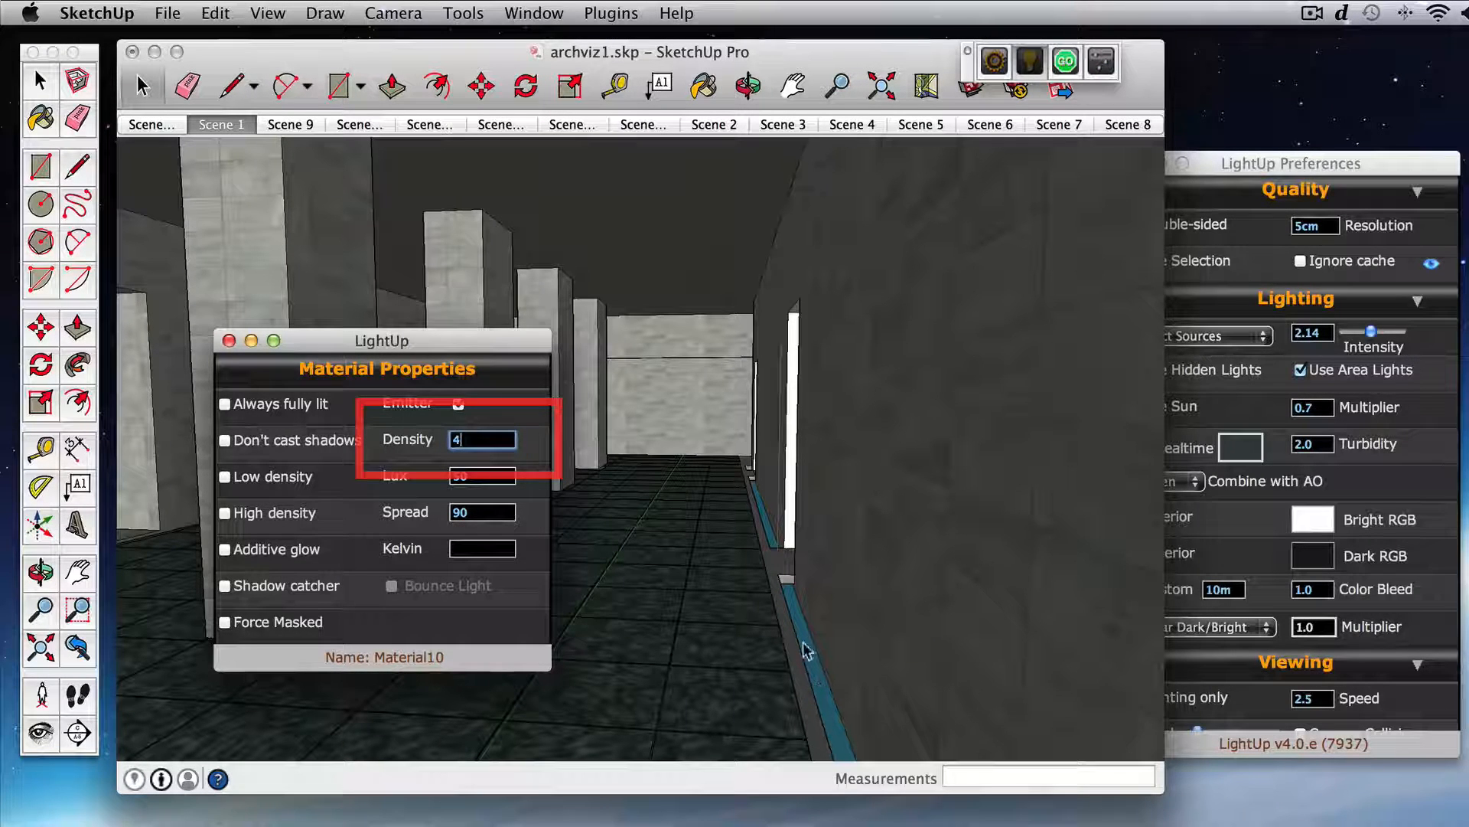
pyautogui.click(228, 341)
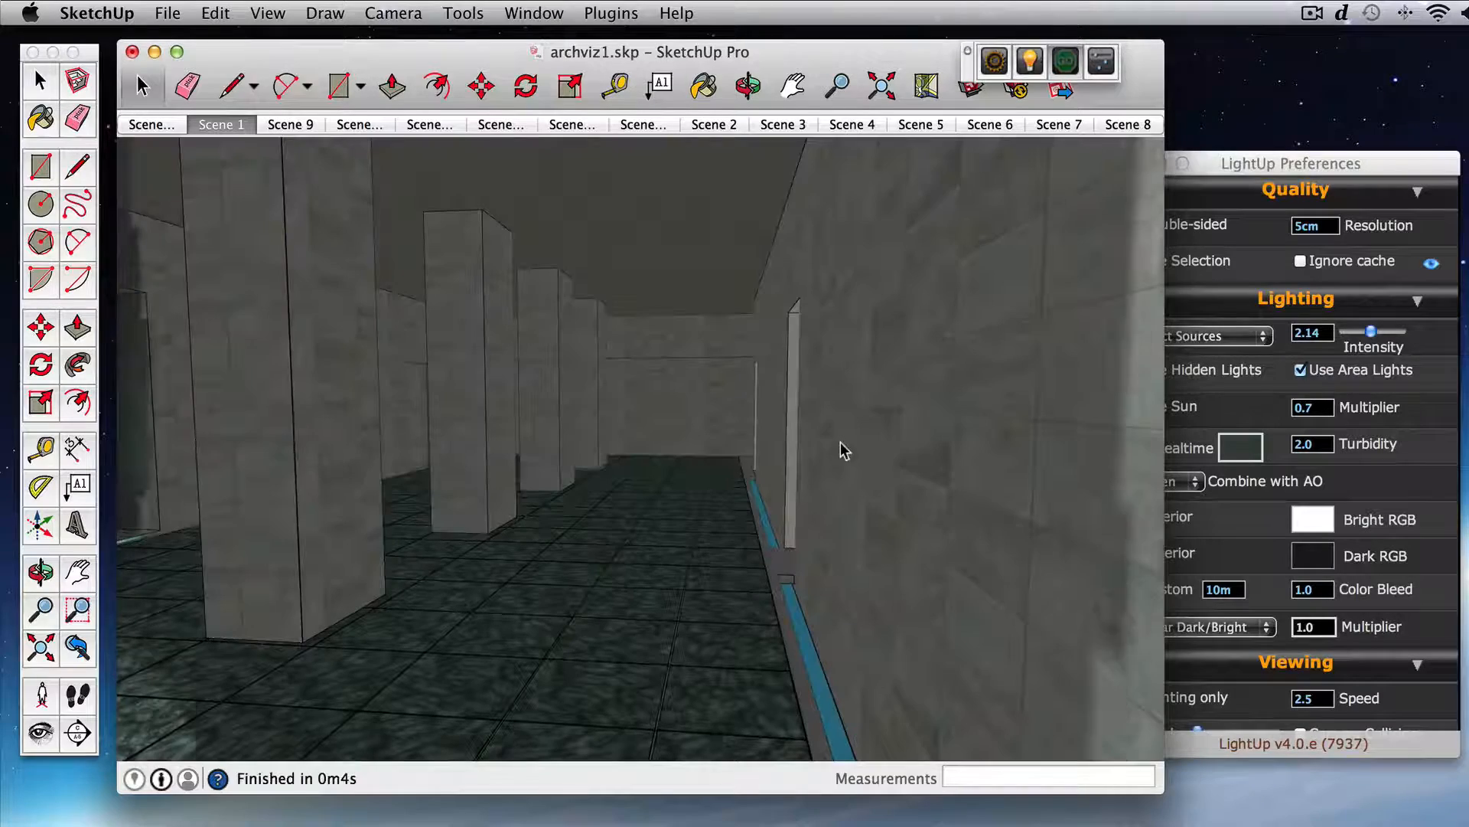
# Step: Make the orange panel behind the chair an emitter in its LightUp material properties and recalculate the lighting
pyautogui.moveTo(830, 453); pyautogui.dragTo(702, 481)
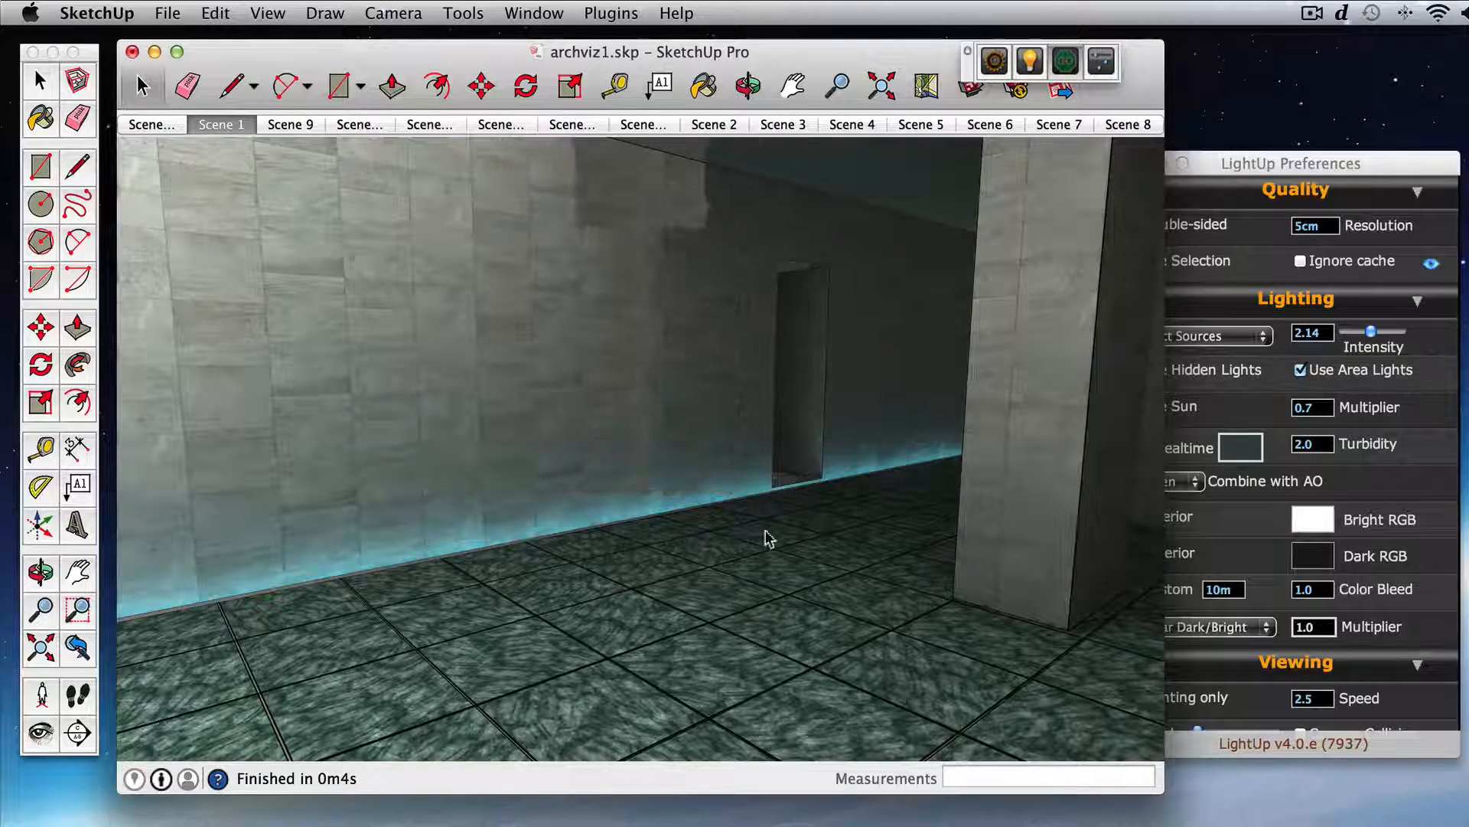
pyautogui.moveTo(647, 567); pyautogui.dragTo(563, 548)
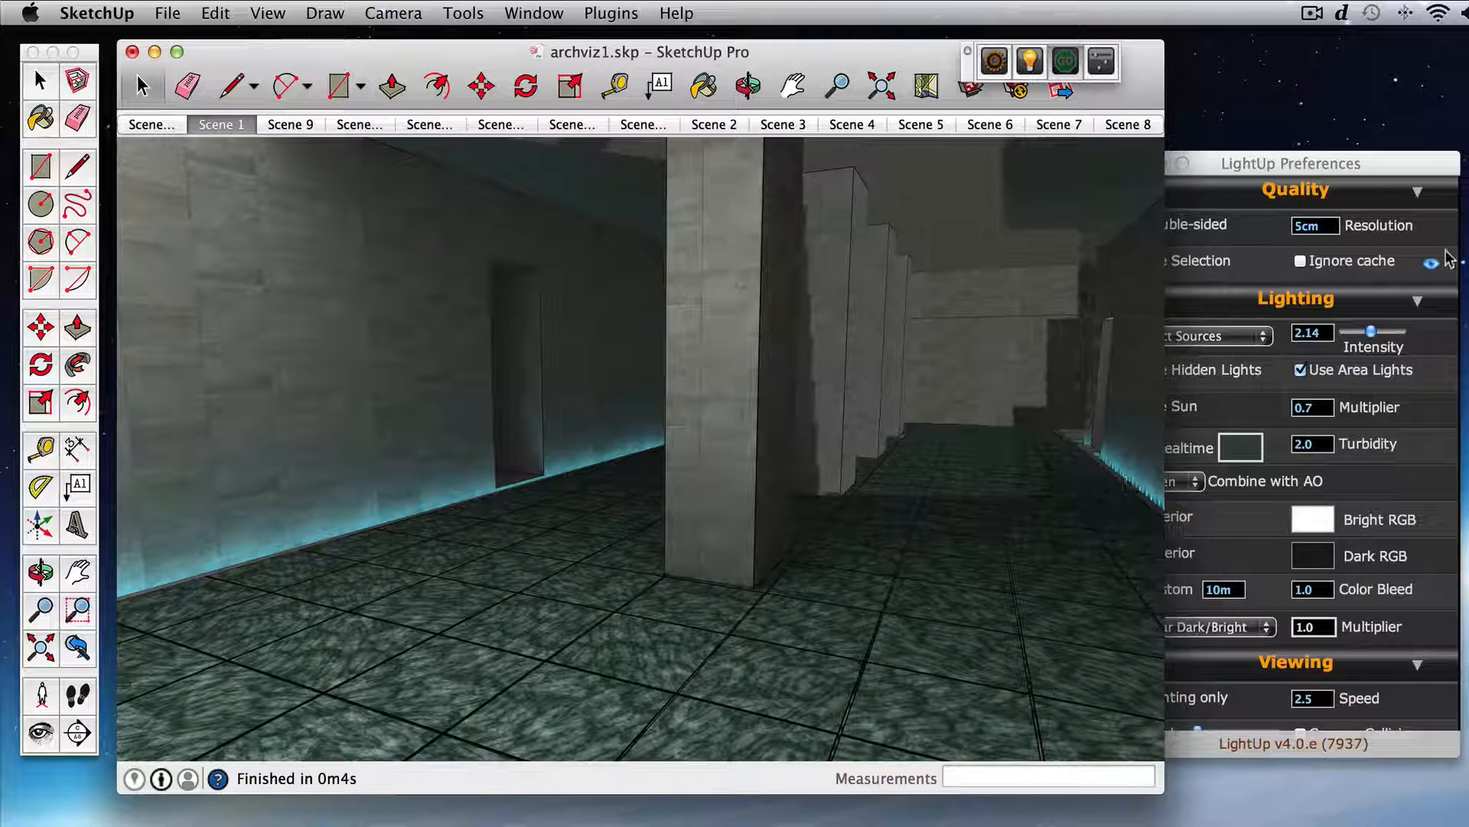
pyautogui.click(1414, 242)
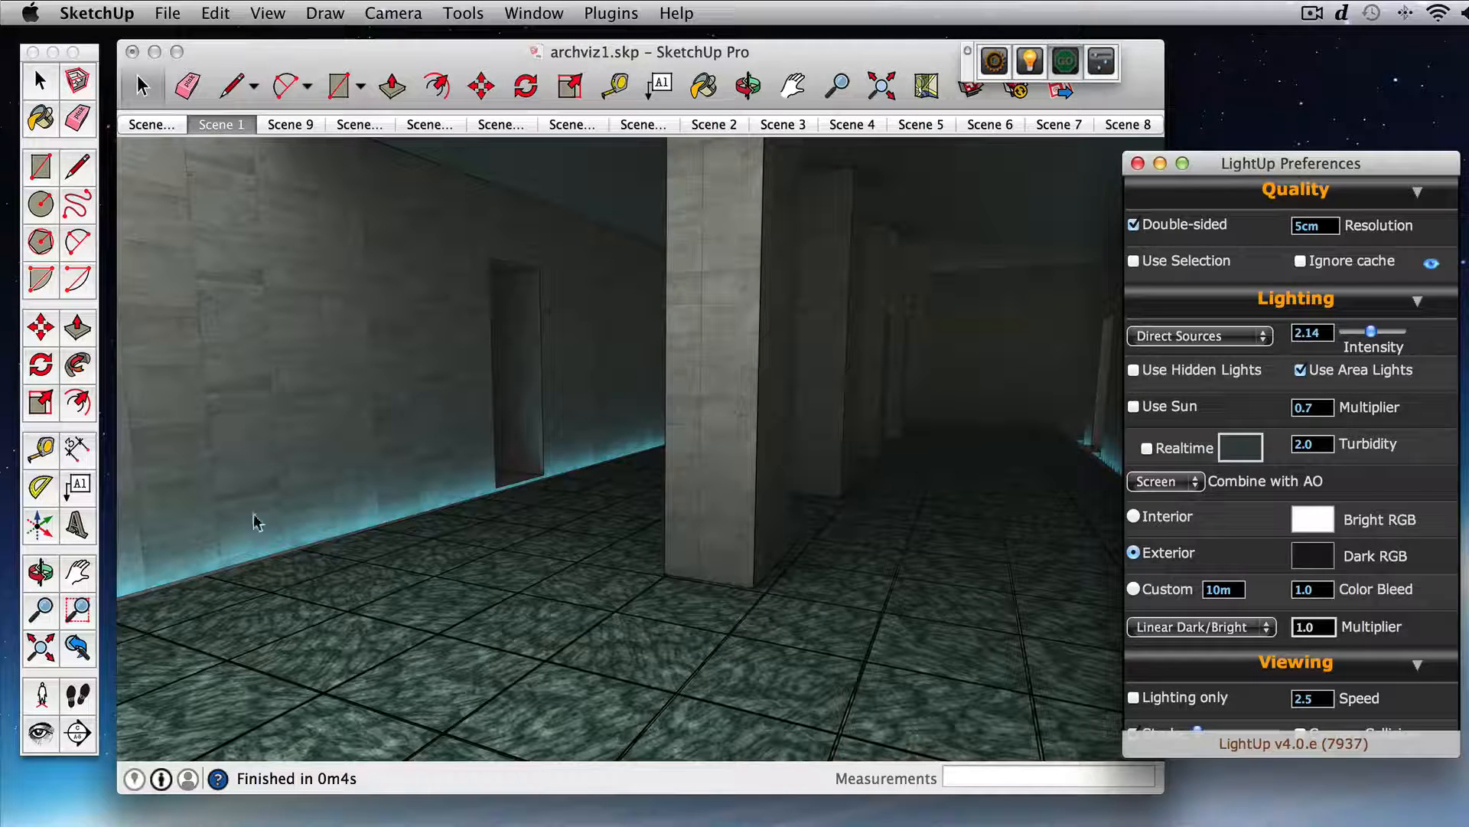
pyautogui.moveTo(857, 539); pyautogui.dragTo(953, 545)
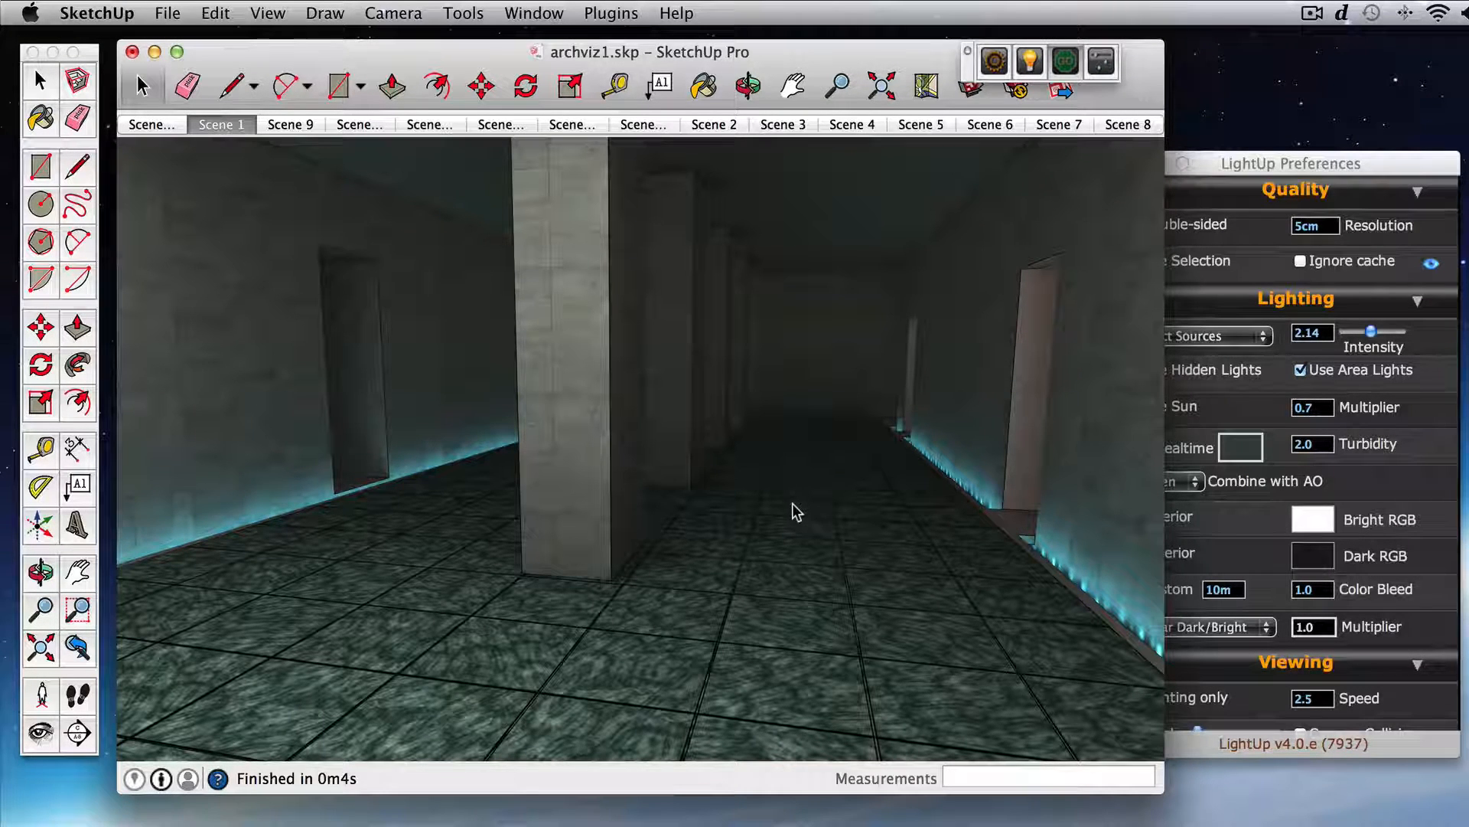
pyautogui.moveTo(793, 503); pyautogui.dragTo(961, 499)
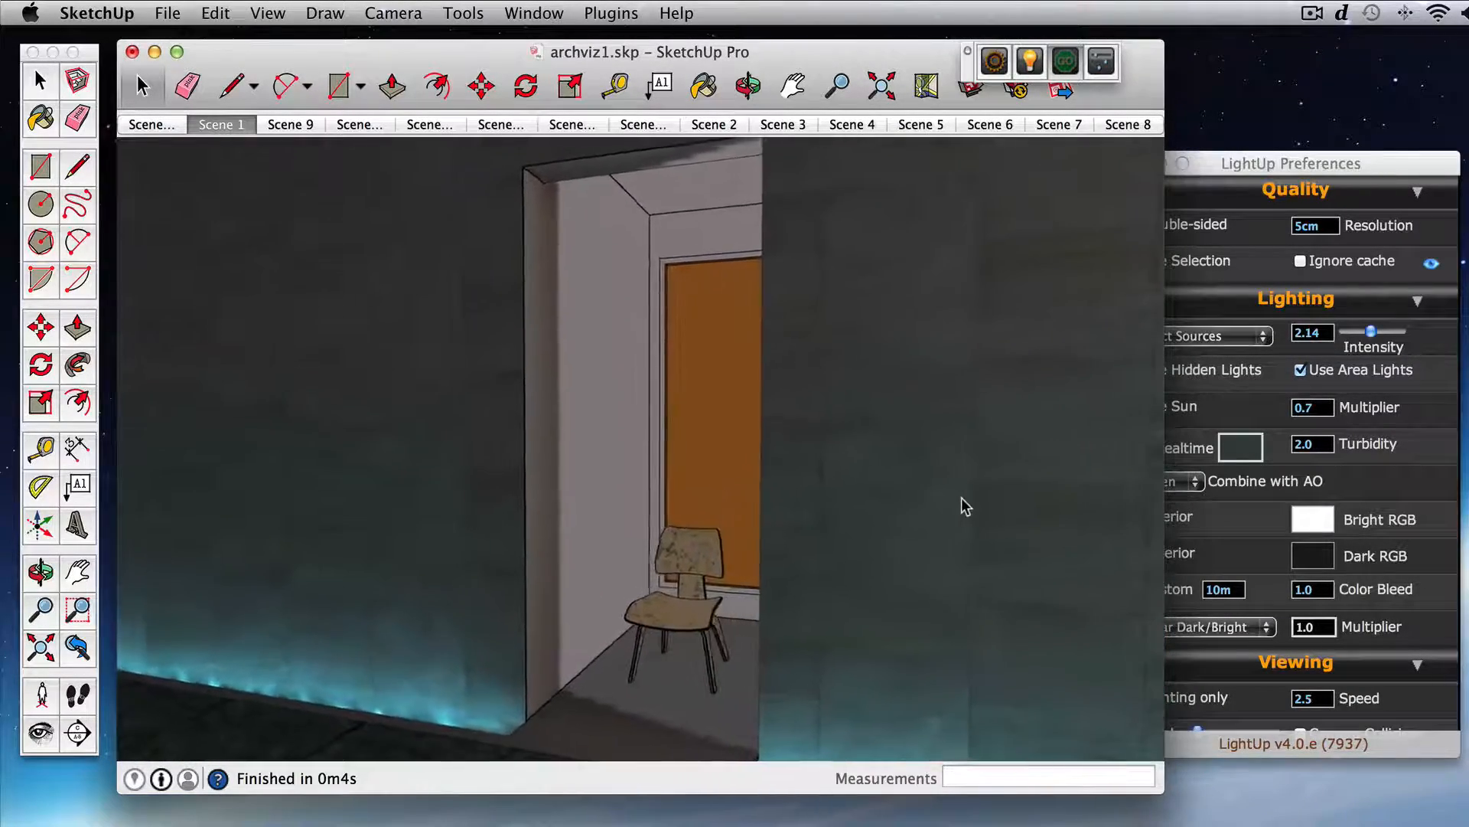
pyautogui.middleClick(962, 498)
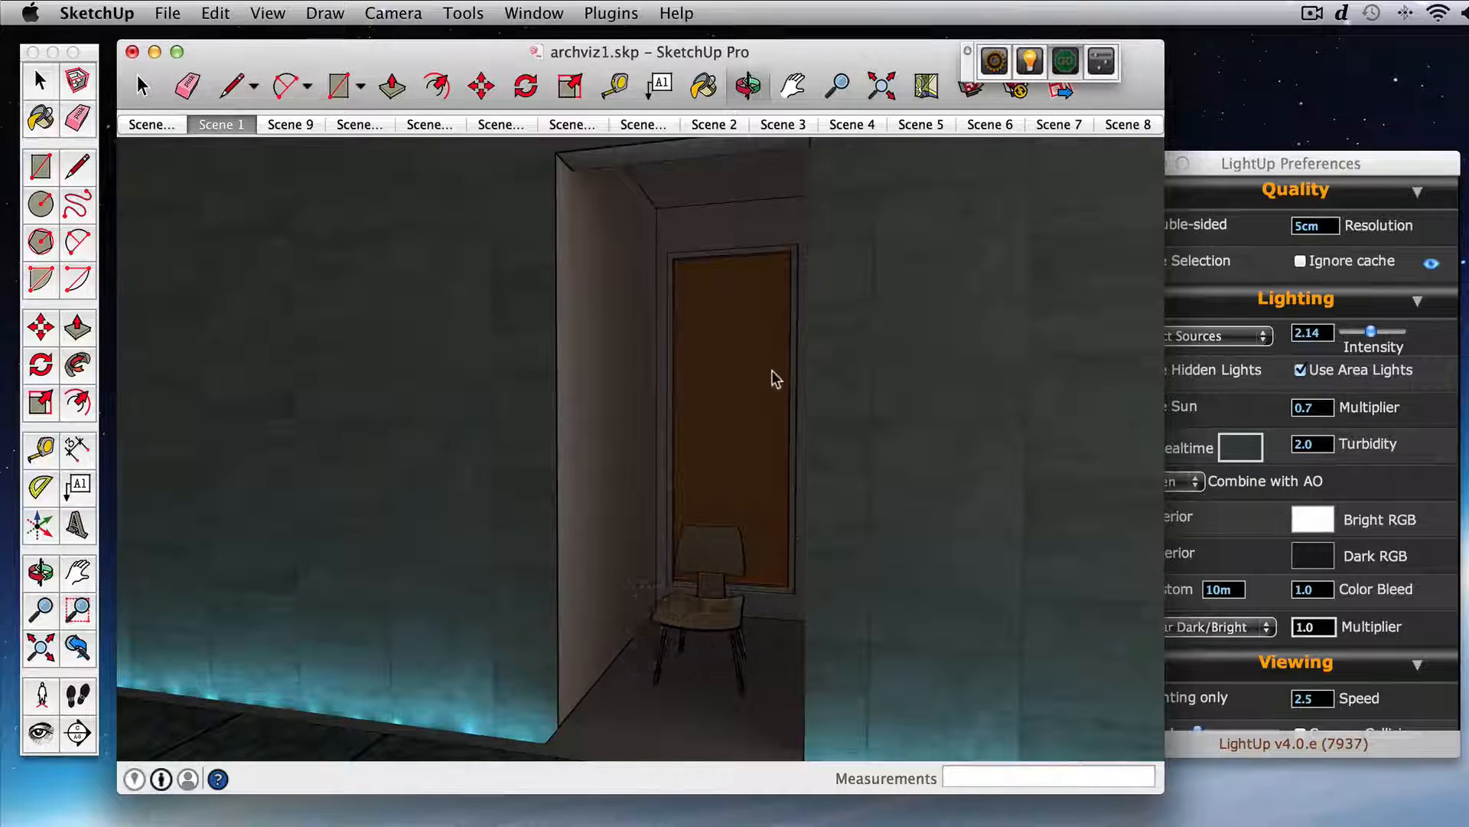
pyautogui.click(1025, 67)
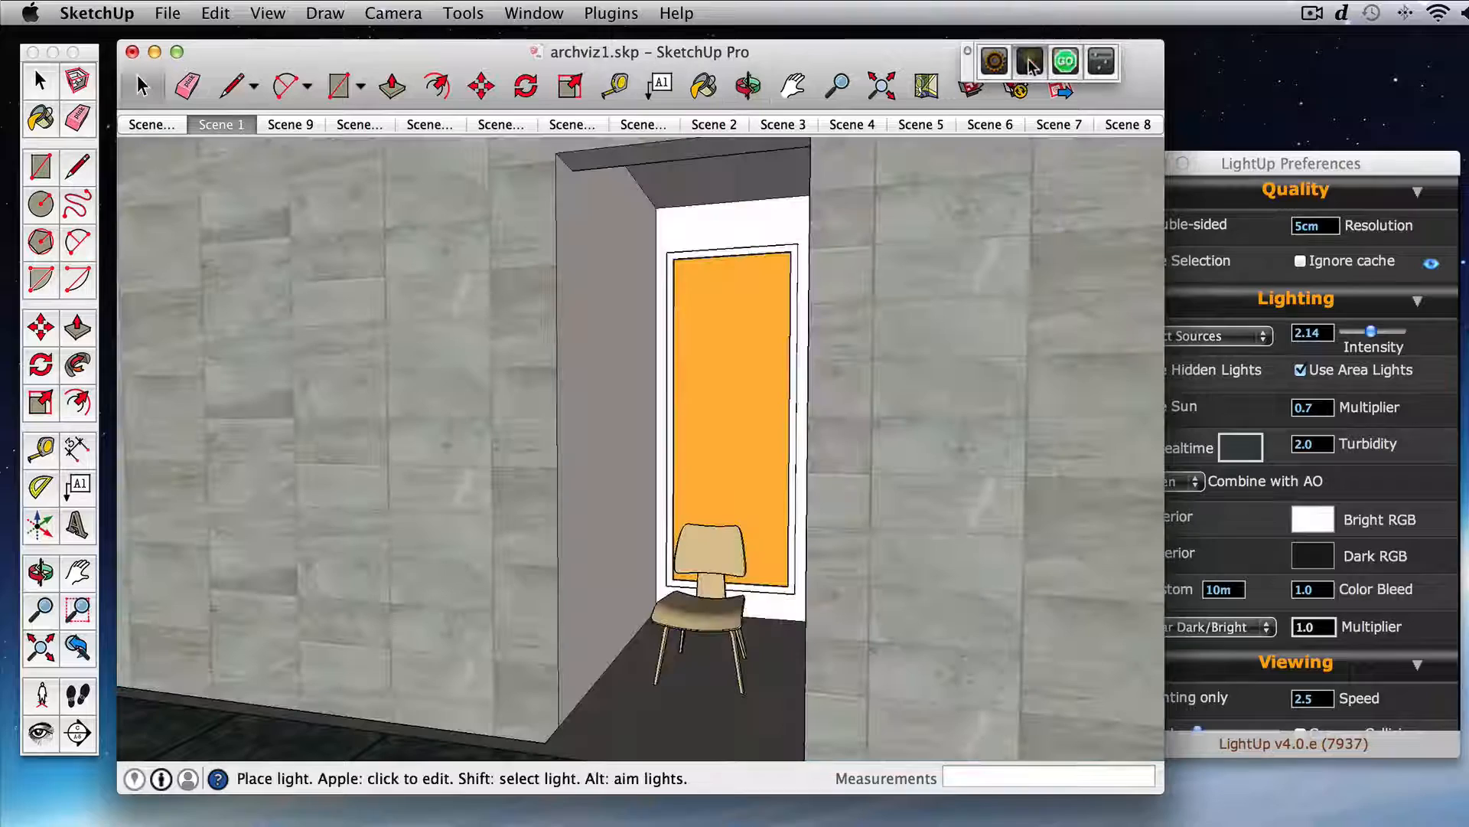
pyautogui.keyDown('super'); pyautogui.click(748, 396); pyautogui.keyUp('super')
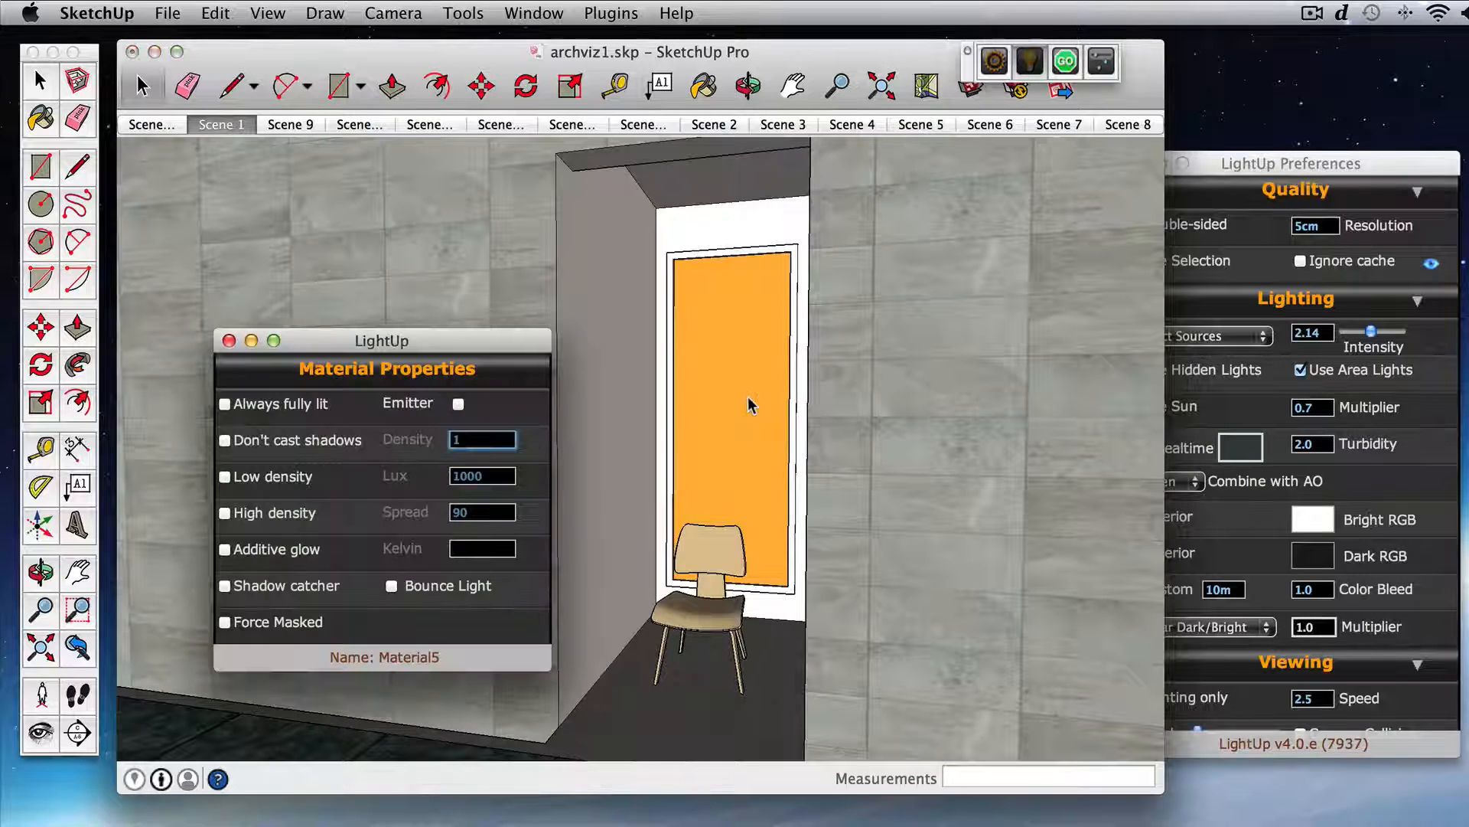
pyautogui.click(458, 404)
pyautogui.click(228, 341)
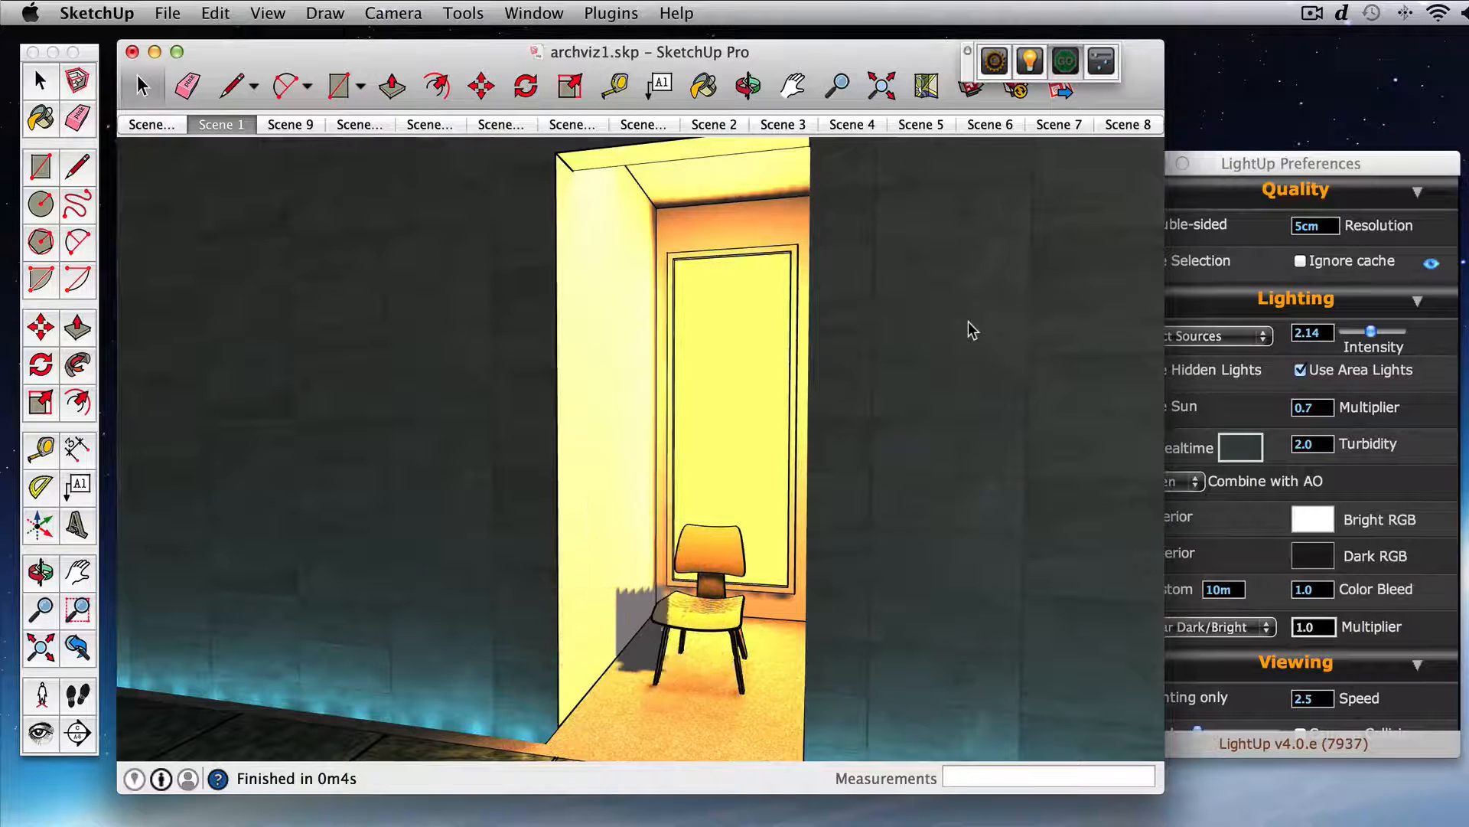
# Step: Set the orange panel emitter's Lux to 100 and recalculate the lighting
pyautogui.click(1030, 61)
pyautogui.keyDown('super'); pyautogui.click(705, 420); pyautogui.keyUp('super')
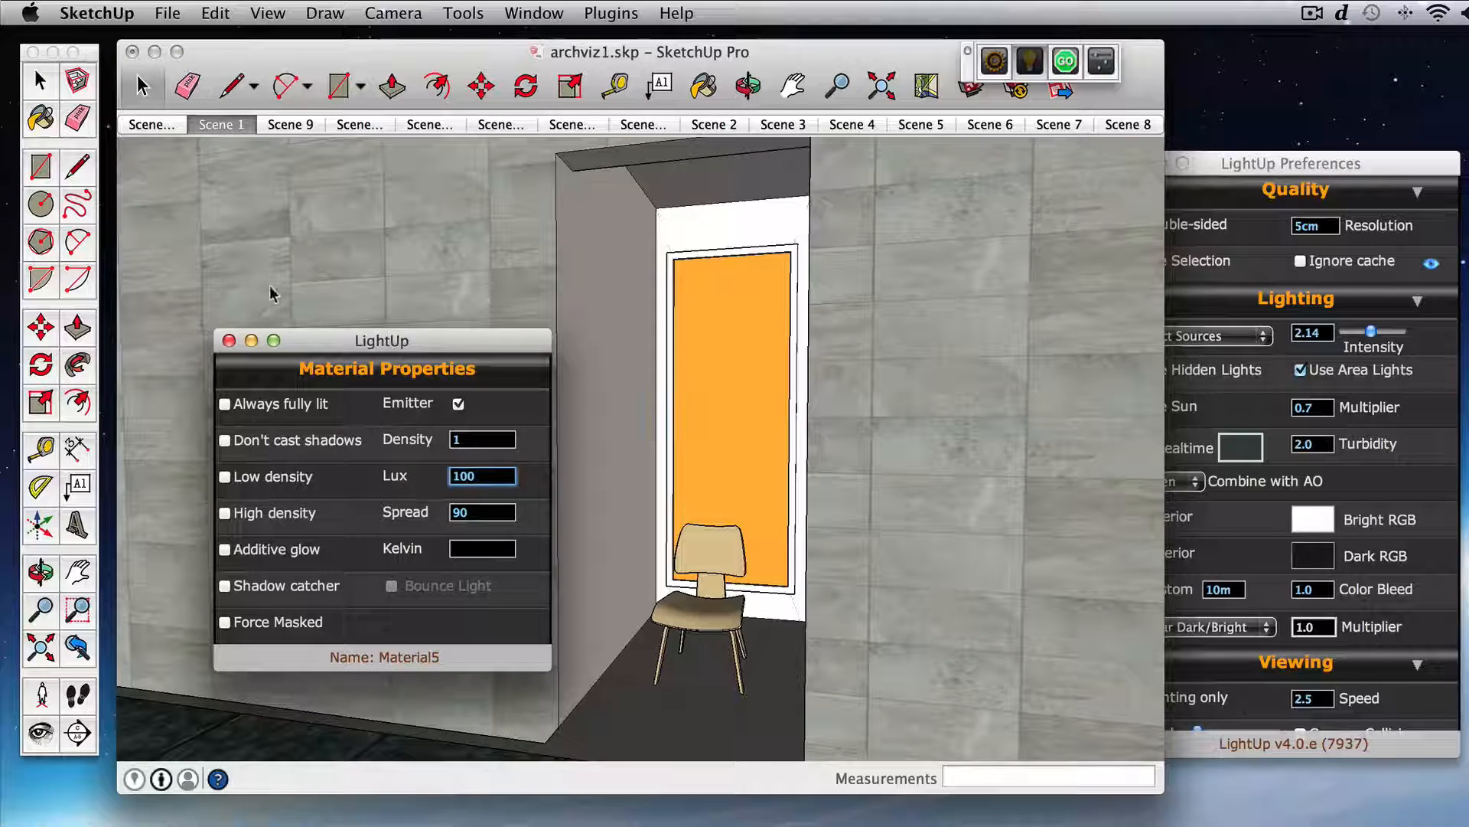
pyautogui.click(228, 340)
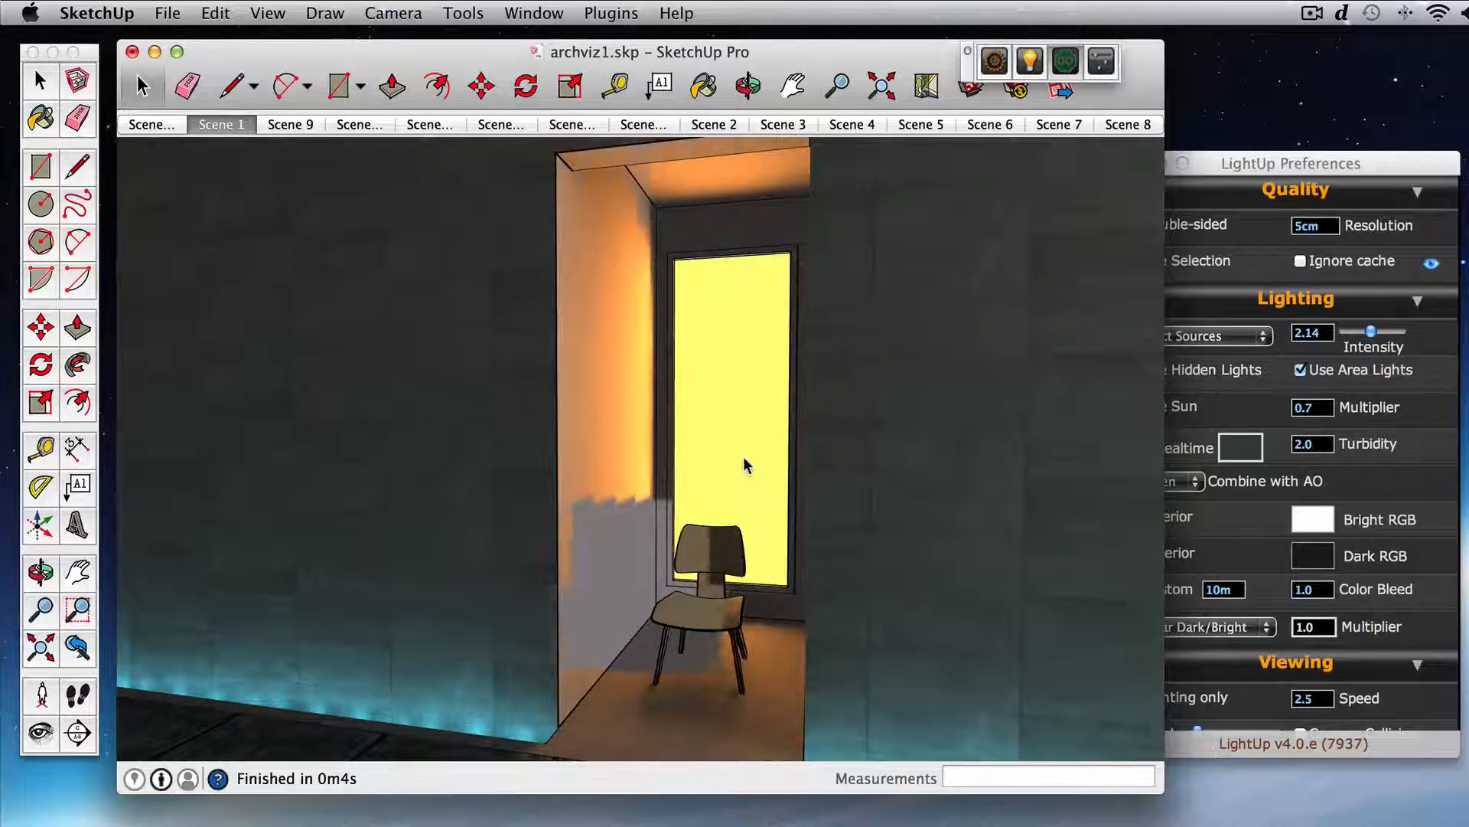
# Step: Load German_Dirt_Road_Small.hdr from the Pictures folder as the skybox image in the LightUp preferences
pyautogui.moveTo(805, 435); pyautogui.dragTo(638, 425)
pyautogui.moveTo(635, 418); pyautogui.dragTo(641, 428, button='middle')
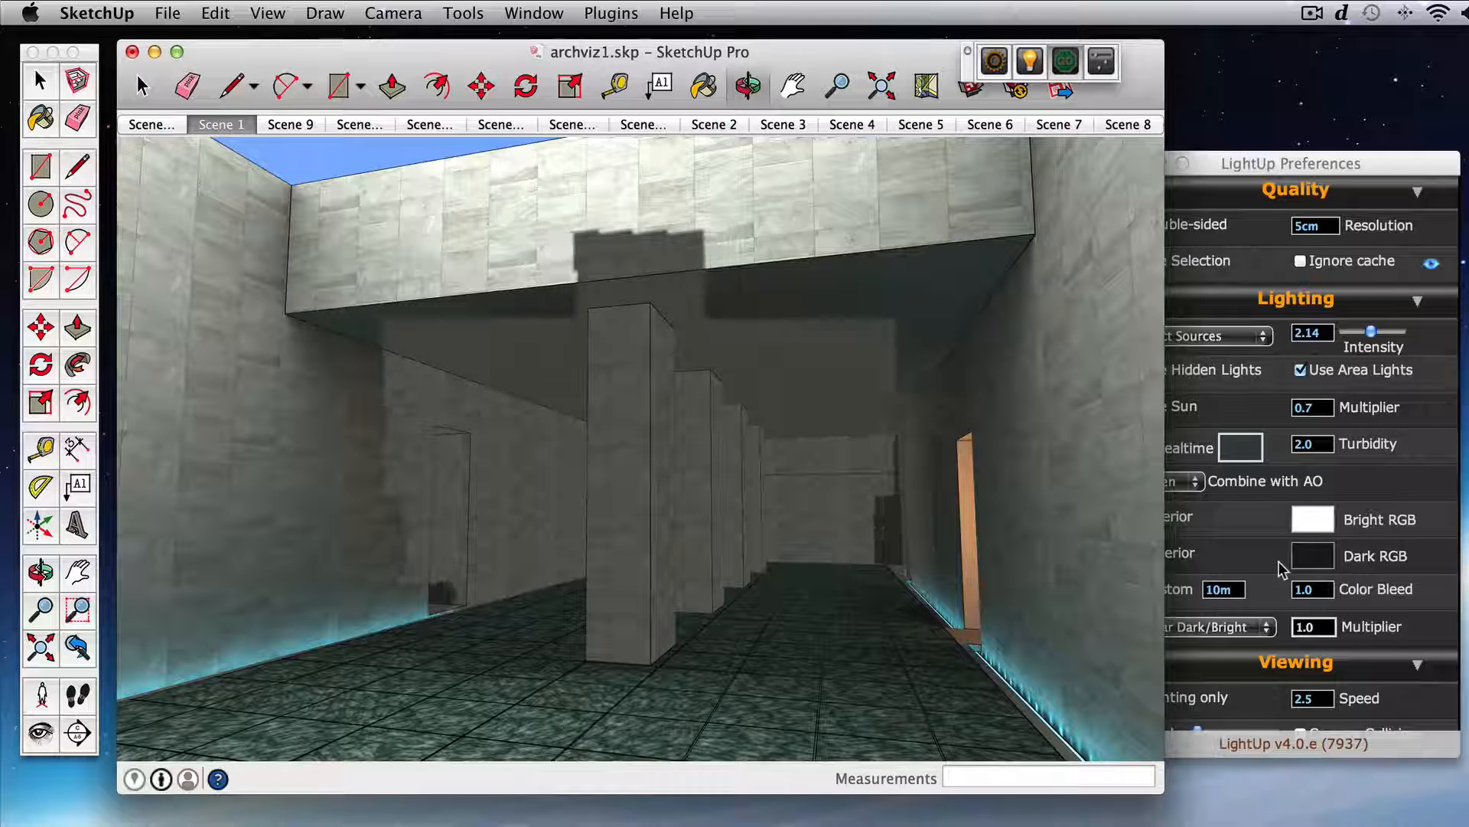
pyautogui.moveTo(976, 548); pyautogui.dragTo(975, 553)
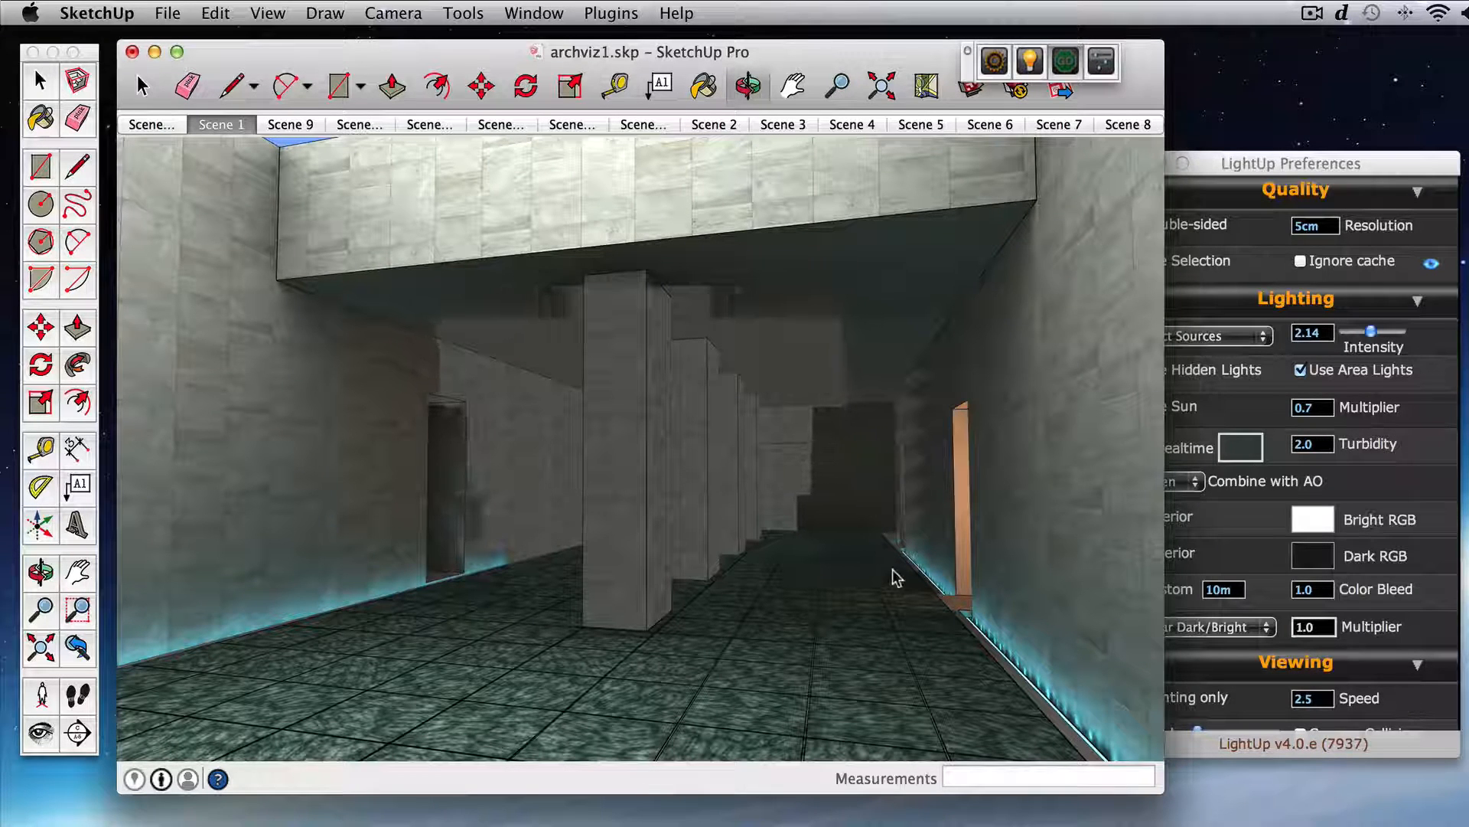
pyautogui.moveTo(788, 555); pyautogui.dragTo(786, 547)
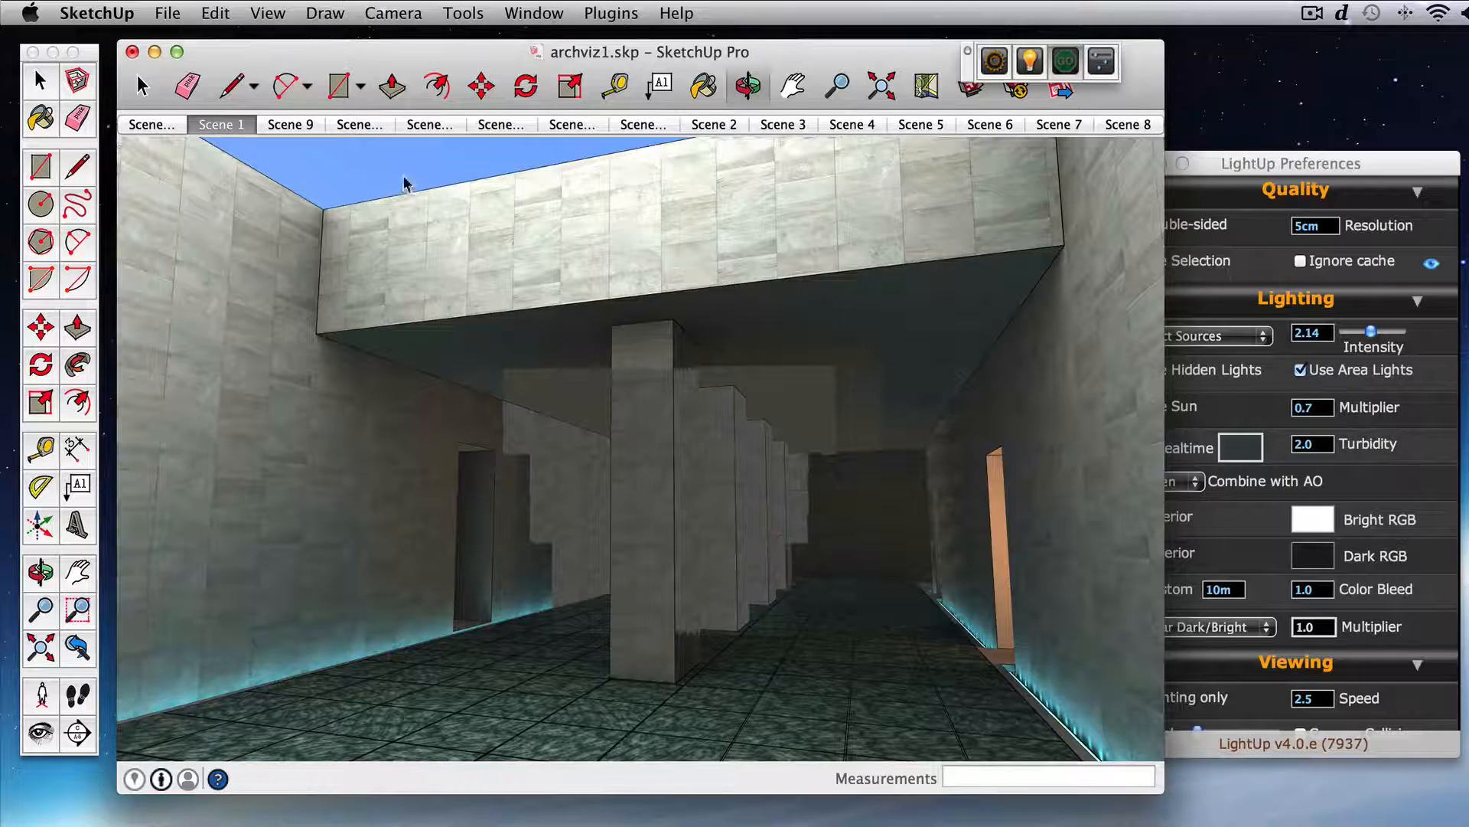
pyautogui.click(1425, 632)
pyautogui.scroll(-5, 1425, 632)
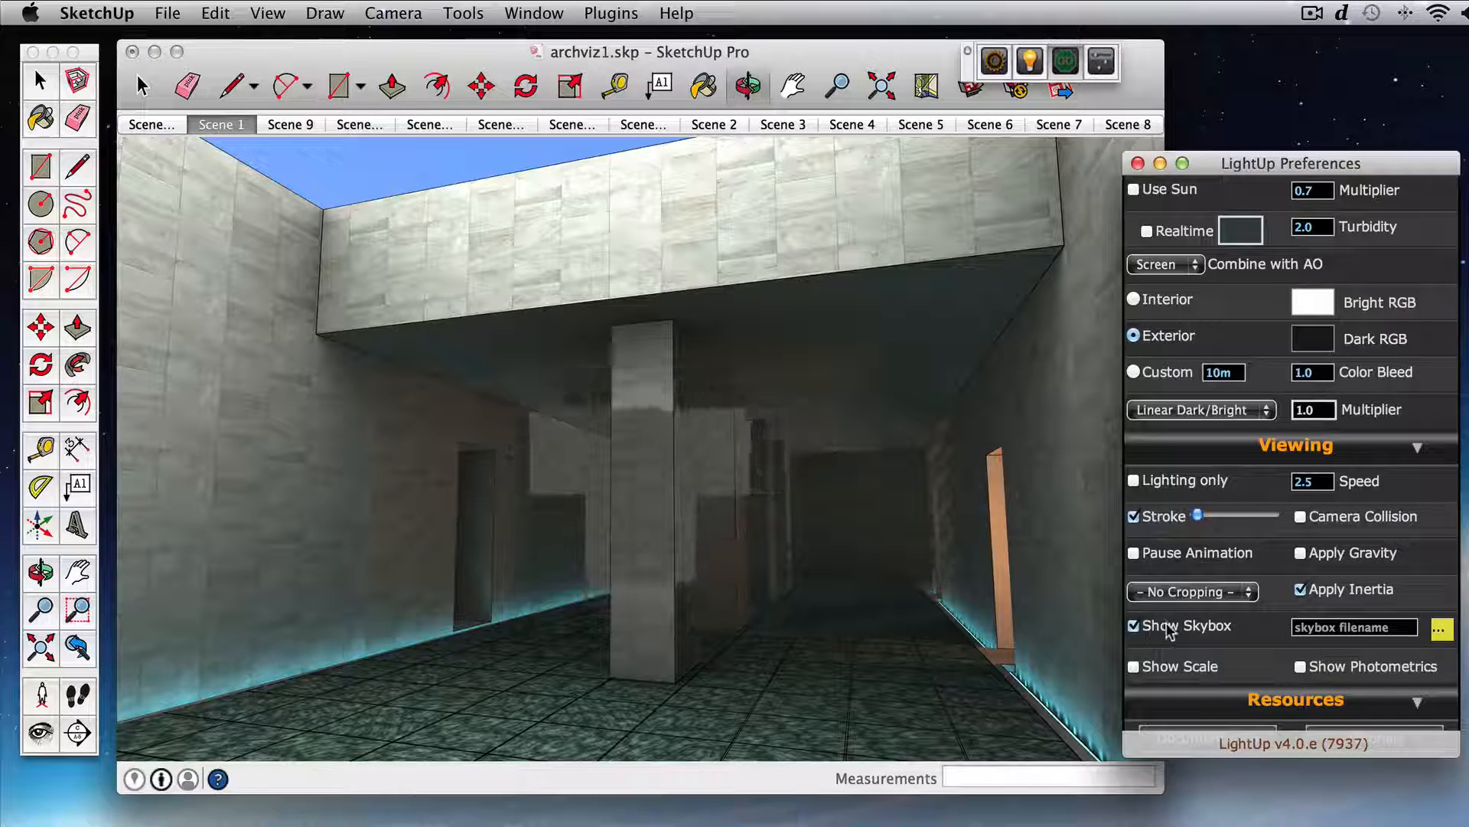
pyautogui.moveTo(759, 545)
pyautogui.mouseDown()
pyautogui.moveTo(557, 539)
pyautogui.moveTo(869, 547)
pyautogui.moveTo(905, 525)
pyautogui.moveTo(799, 525)
pyautogui.moveTo(843, 529)
pyautogui.moveTo(816, 535)
pyautogui.moveTo(829, 535)
pyautogui.moveTo(842, 518)
pyautogui.mouseUp()
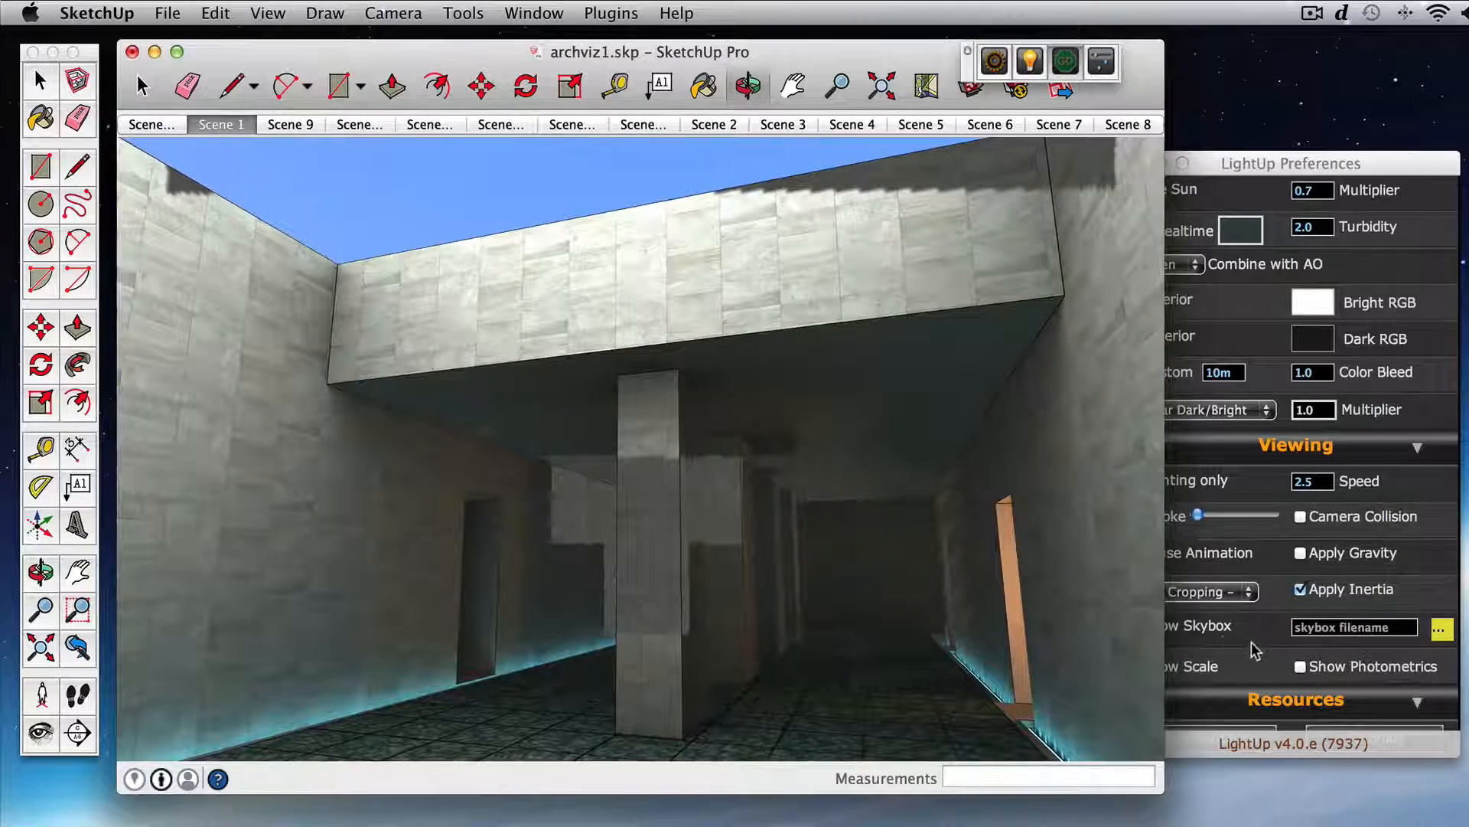
pyautogui.click(1255, 642)
pyautogui.click(1442, 629)
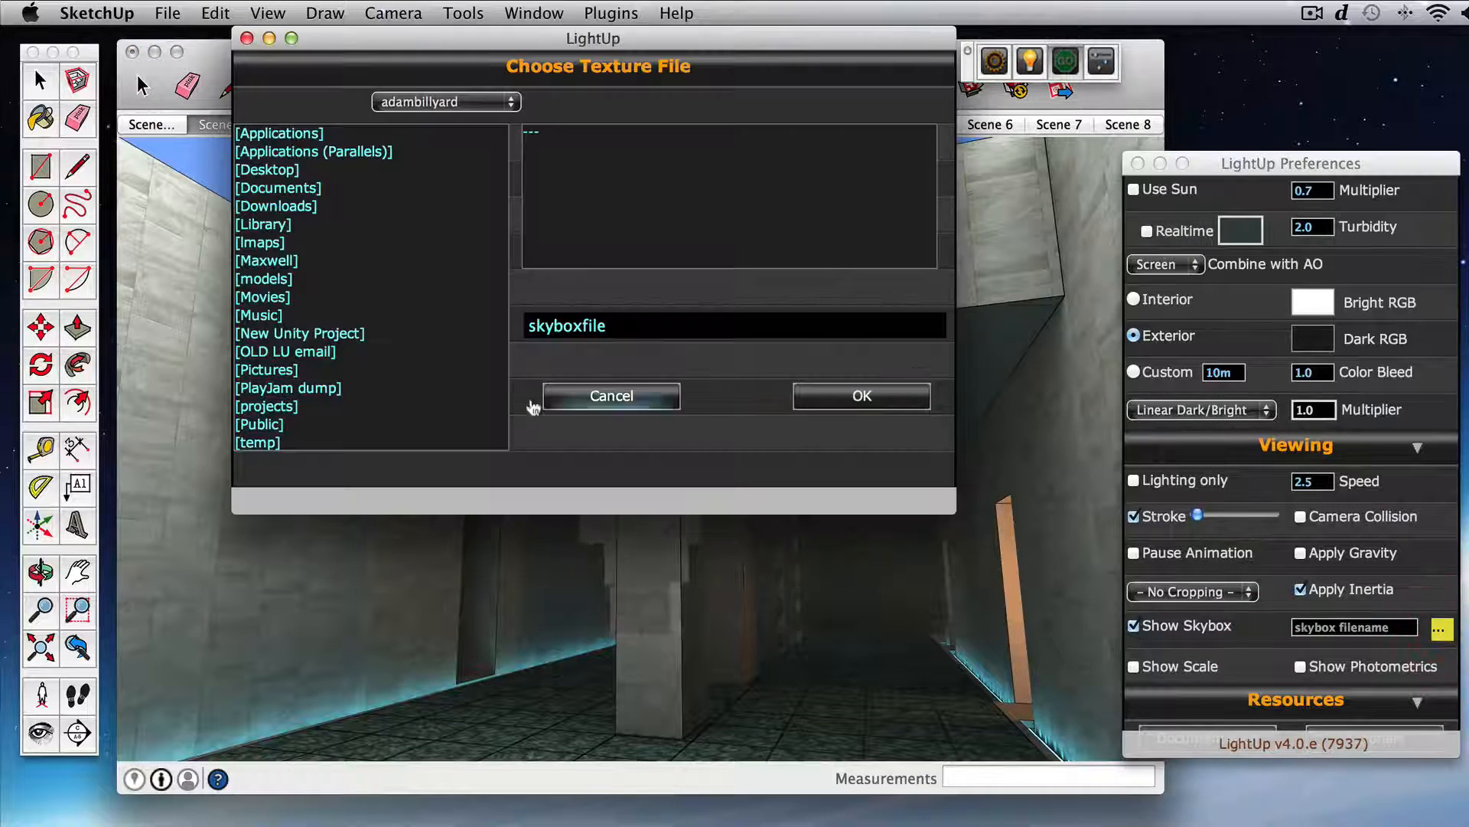
pyautogui.doubleClick(291, 369)
pyautogui.click(392, 334)
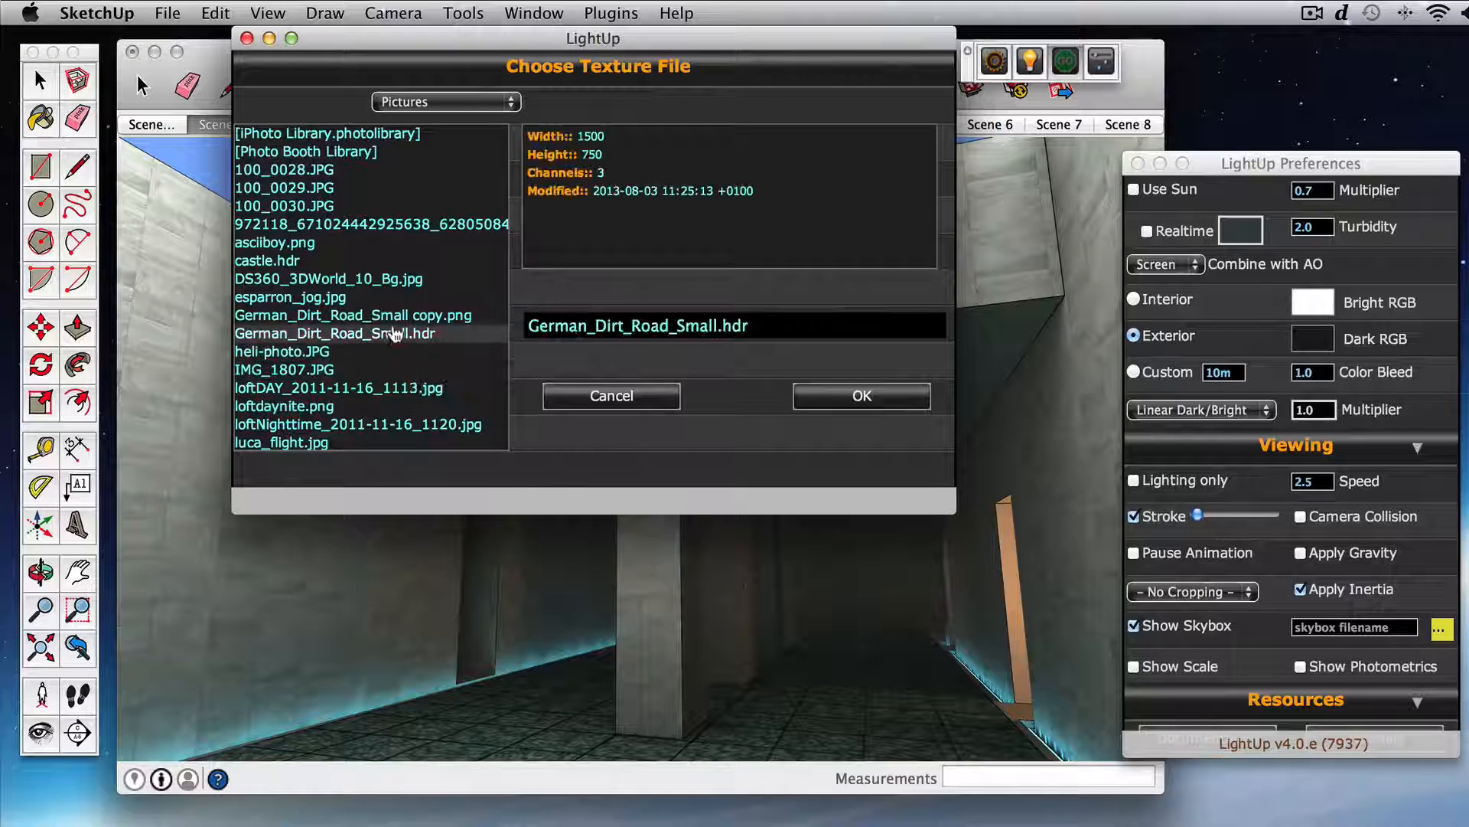
pyautogui.click(856, 396)
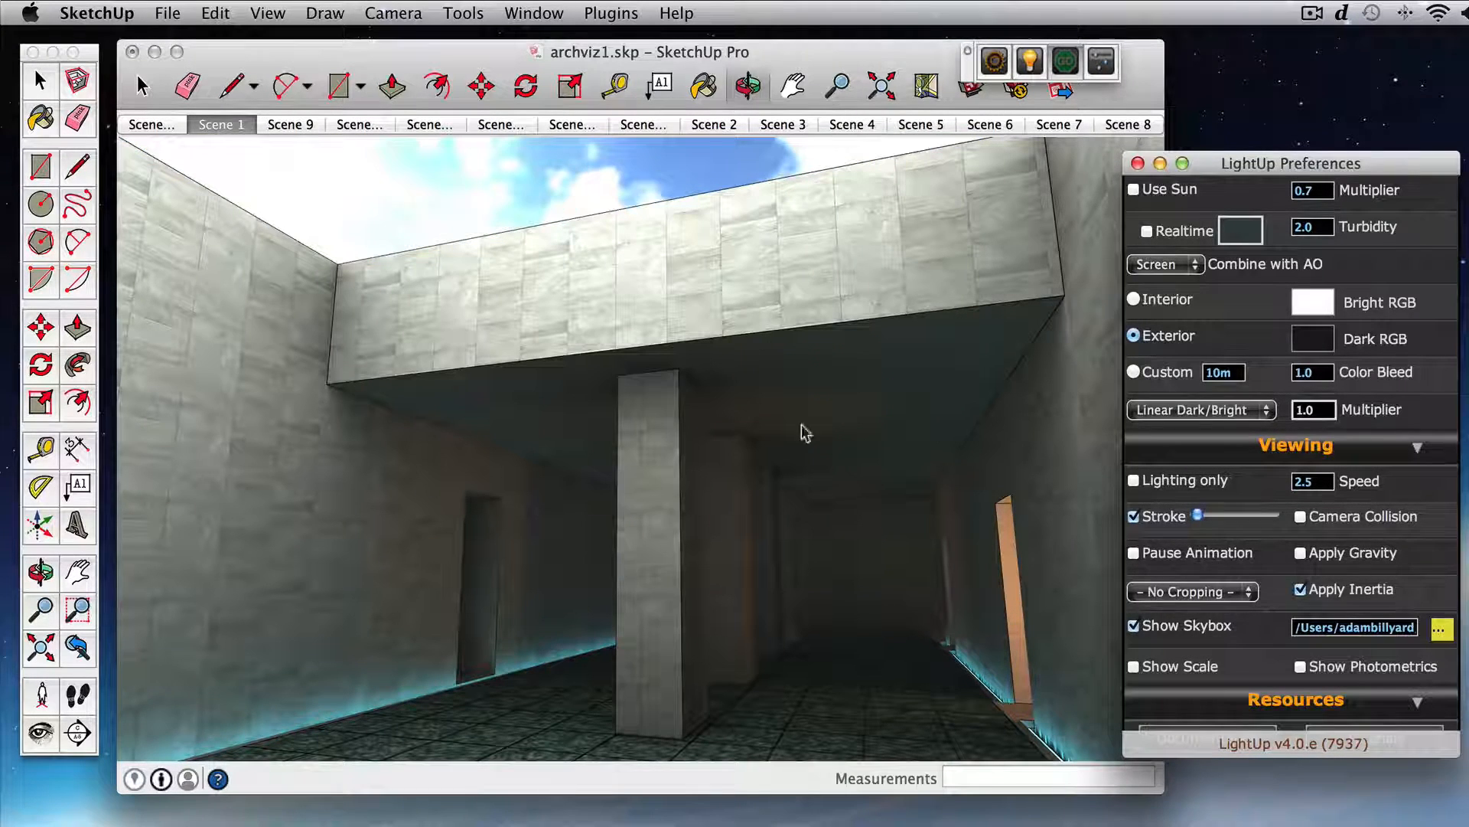
# Step: Make the green strip along the far wall an emitter with Density 4 in its LightUp material properties and recalculate the lighting
pyautogui.moveTo(751, 418)
pyautogui.mouseDown()
pyautogui.moveTo(738, 381)
pyautogui.moveTo(759, 408)
pyautogui.mouseUp()
pyautogui.moveTo(629, 193)
pyautogui.mouseDown()
pyautogui.moveTo(559, 189)
pyautogui.moveTo(674, 195)
pyautogui.moveTo(554, 199)
pyautogui.moveTo(641, 203)
pyautogui.moveTo(616, 203)
pyautogui.mouseUp()
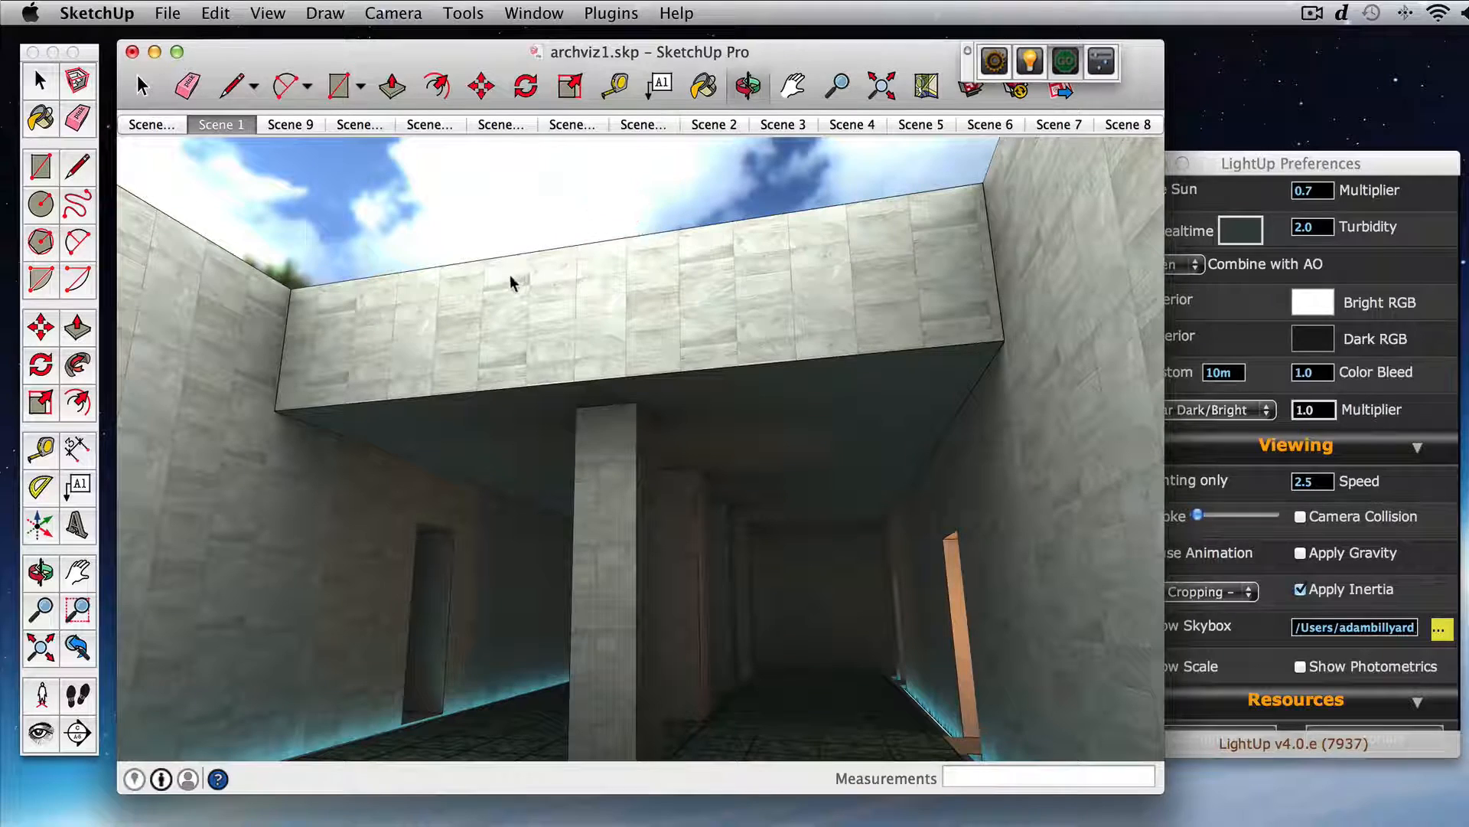
pyautogui.moveTo(513, 283); pyautogui.dragTo(512, 412)
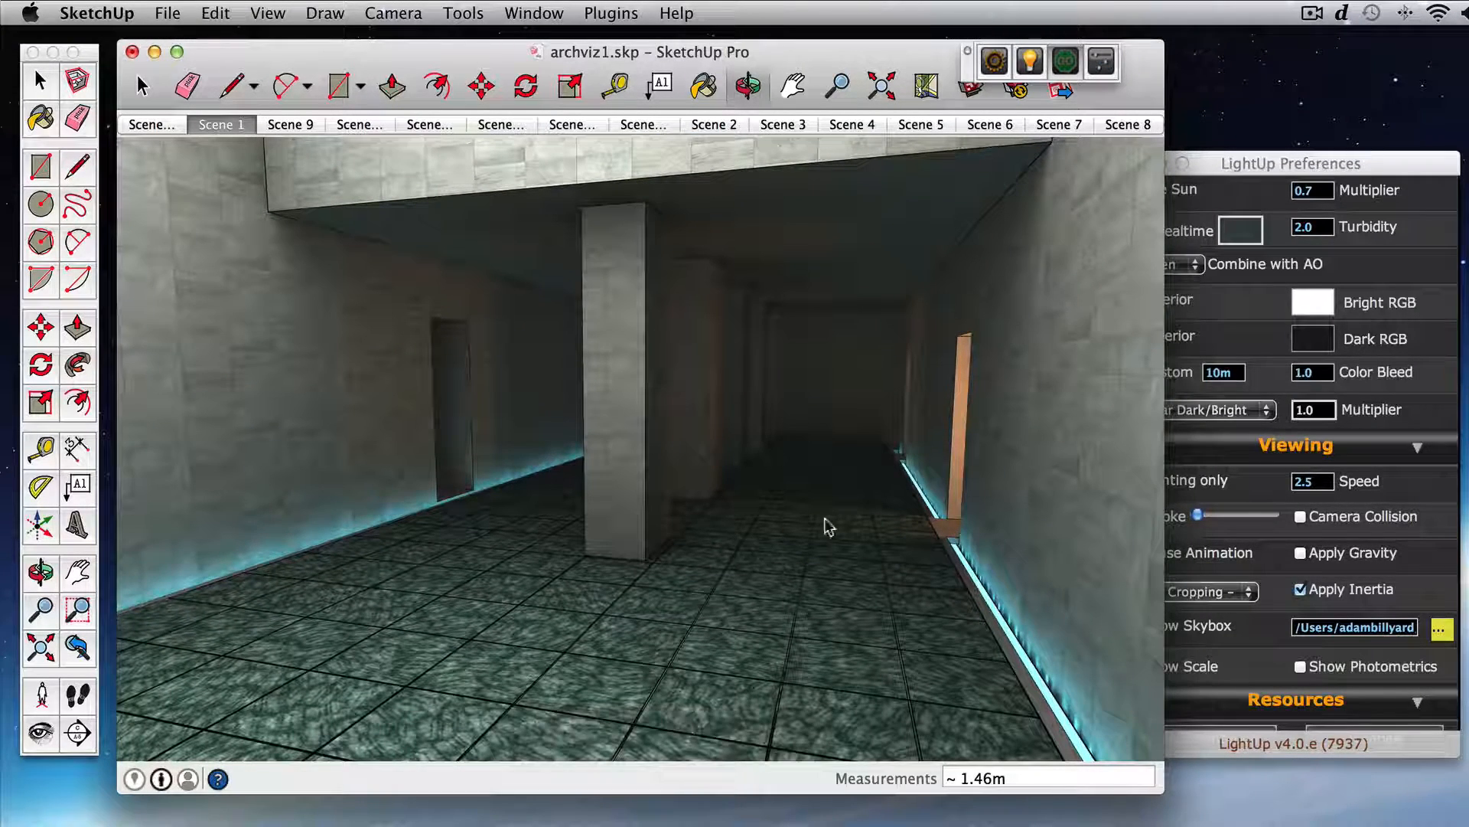
pyautogui.moveTo(827, 525)
pyautogui.mouseDown()
pyautogui.moveTo(837, 475)
pyautogui.moveTo(919, 443)
pyautogui.moveTo(907, 463)
pyautogui.mouseUp()
pyautogui.middleClick(908, 464)
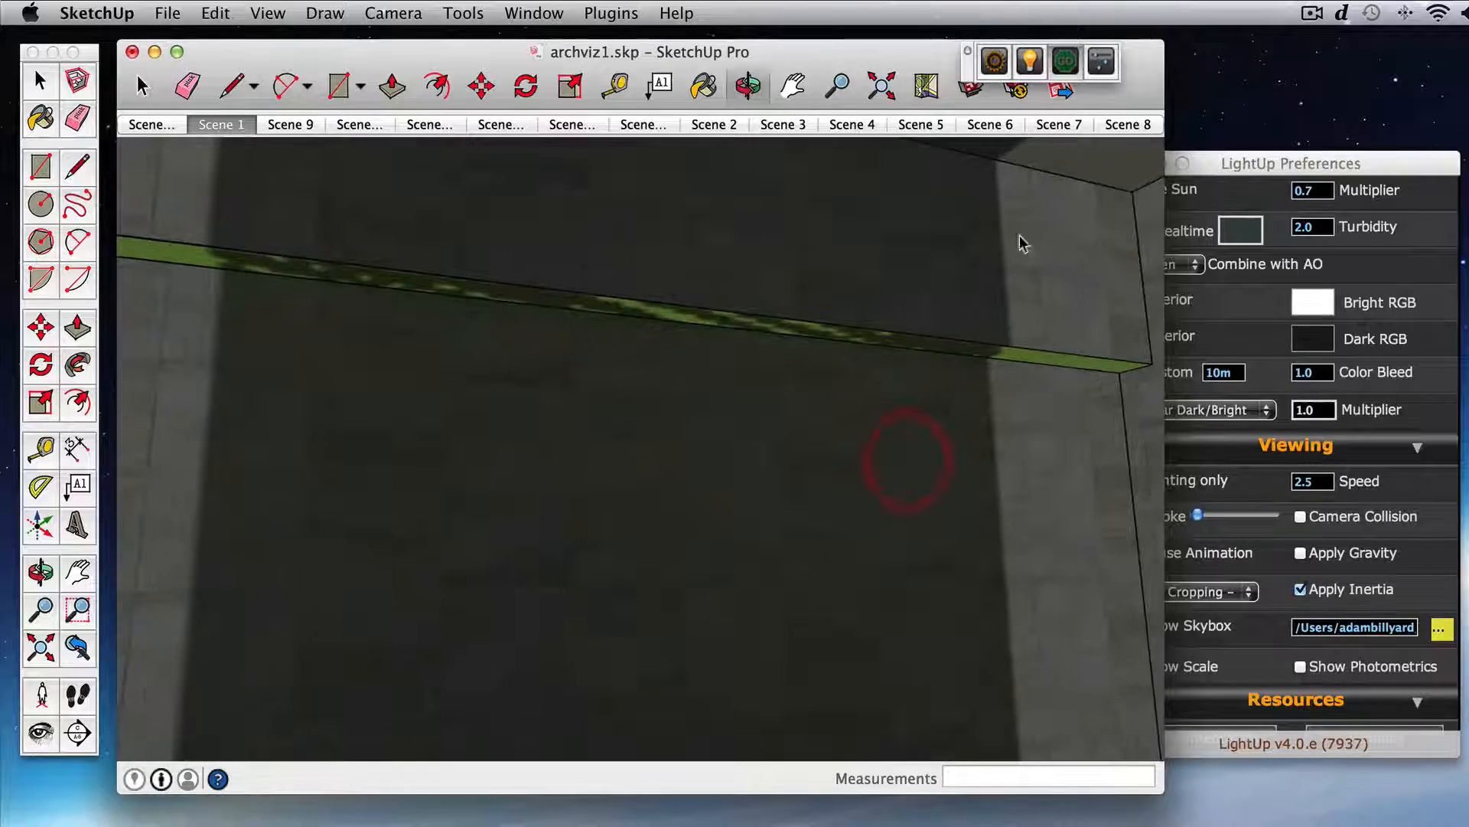
pyautogui.click(1041, 63)
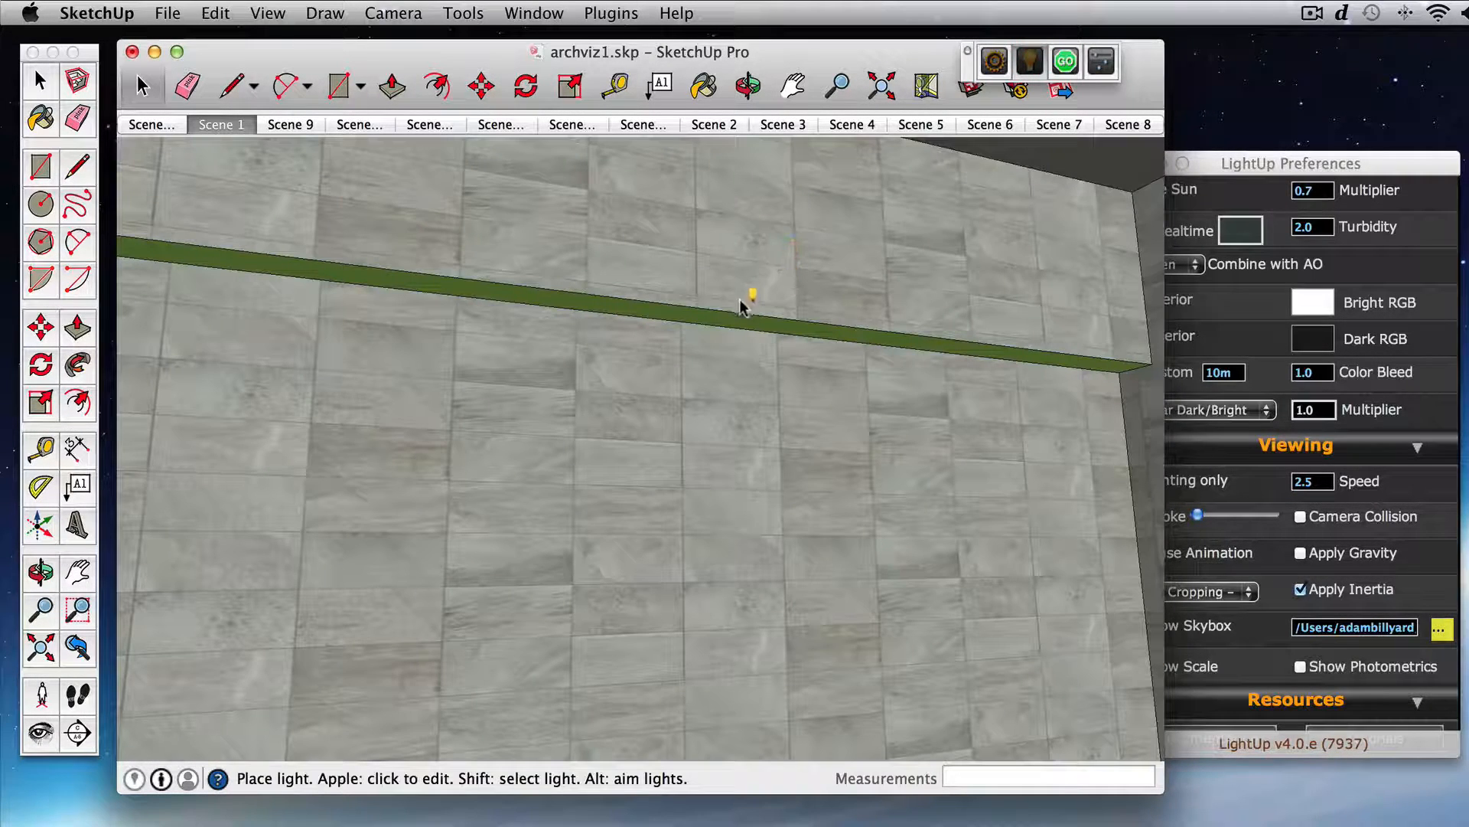
pyautogui.keyDown('super'); pyautogui.click(724, 324); pyautogui.keyUp('super')
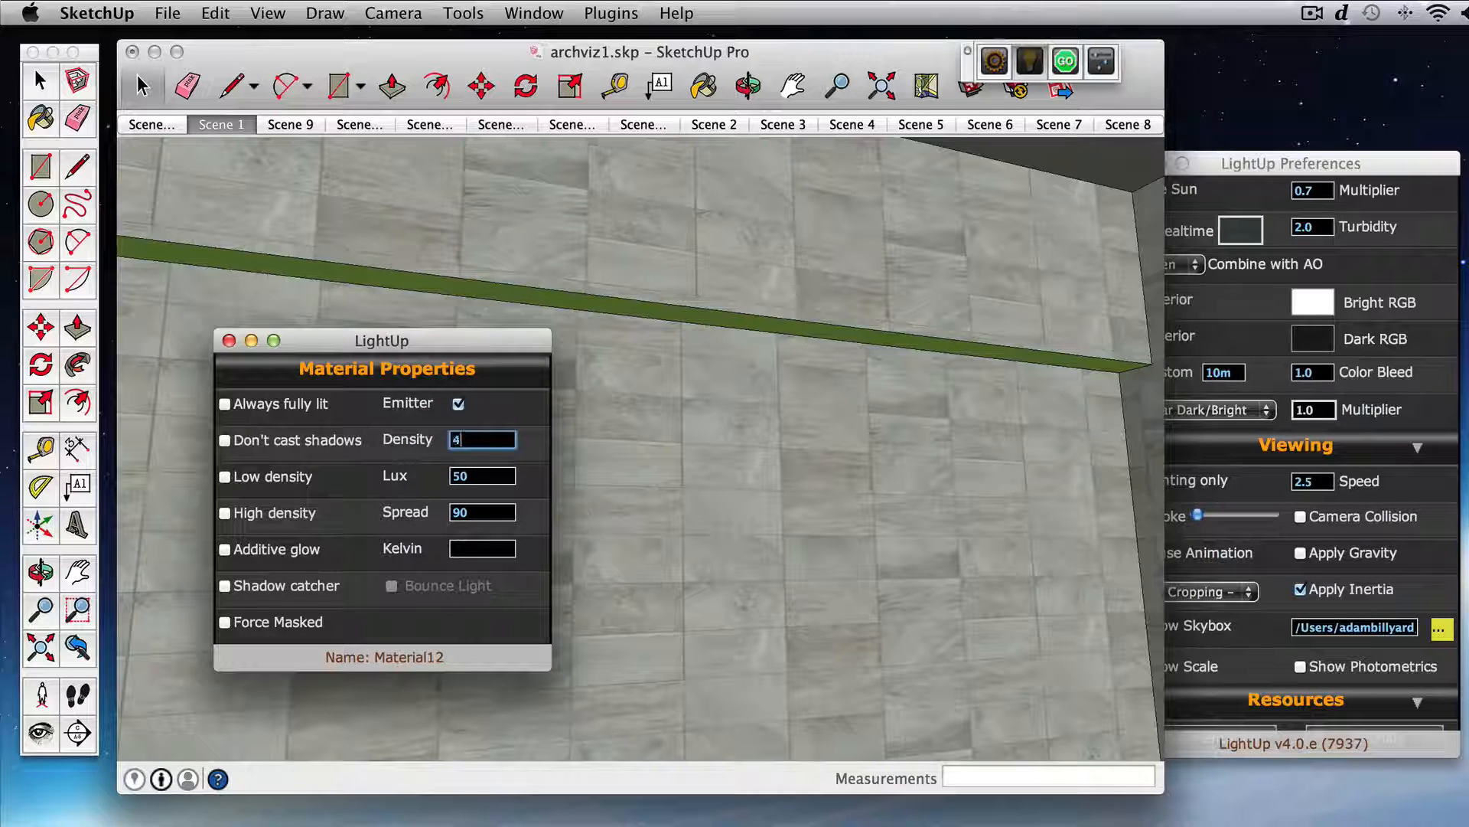
pyautogui.click(228, 340)
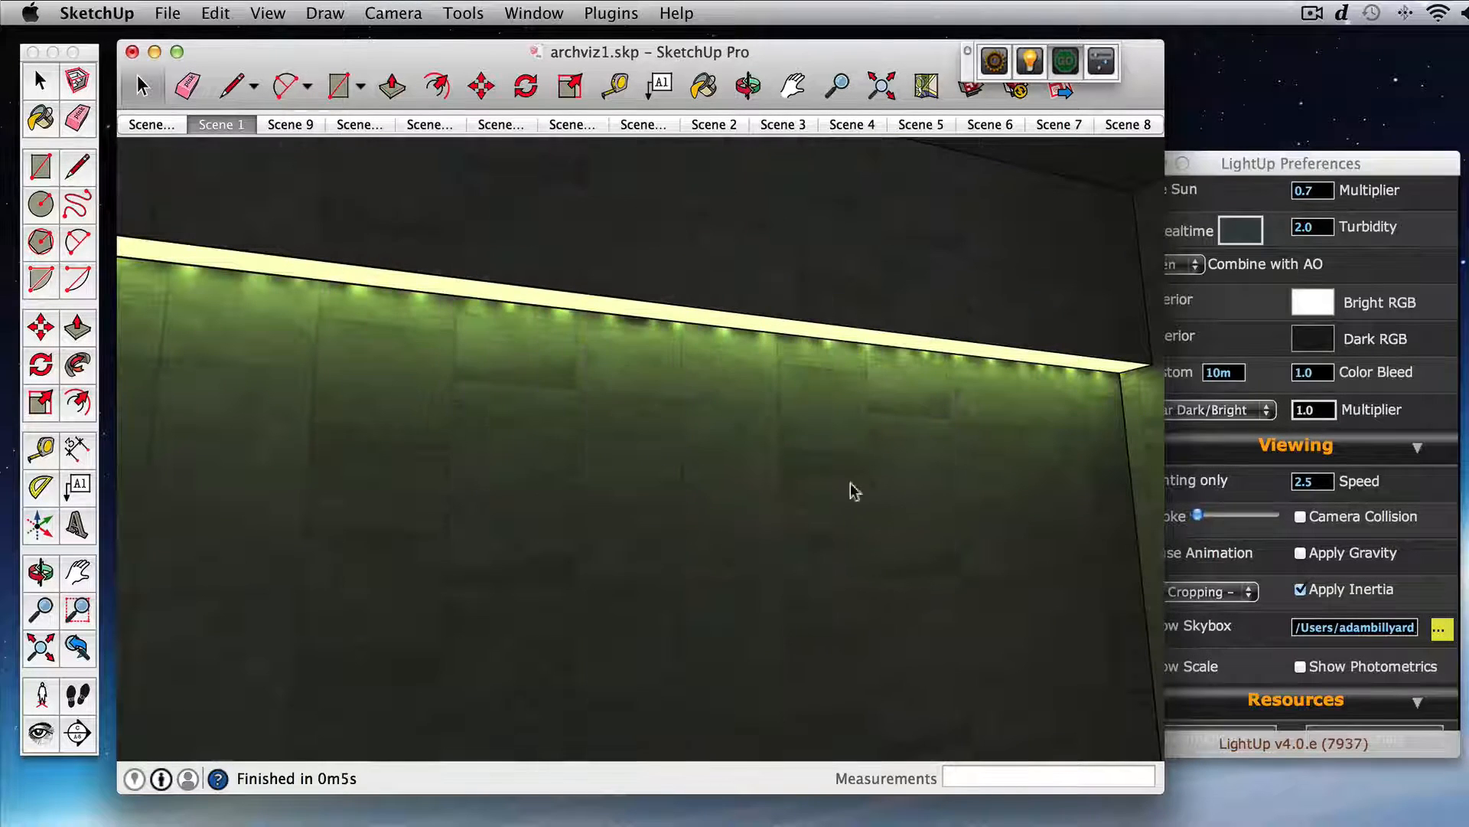
# Step: Apply the Lacquer shading preset to the floor tile material in its LightUp shading properties
pyautogui.moveTo(709, 451); pyautogui.dragTo(668, 517)
pyautogui.click(663, 463)
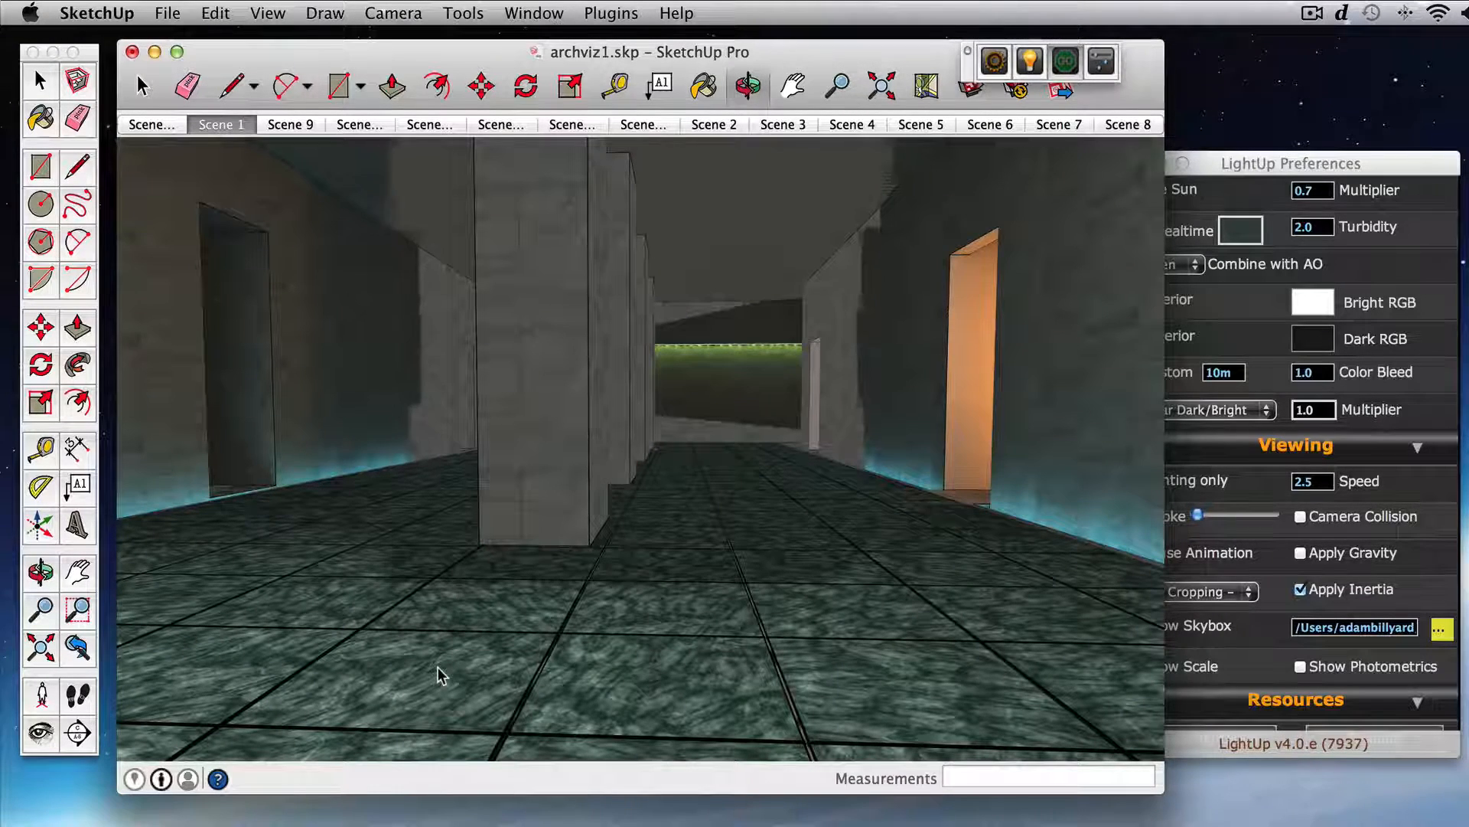
pyautogui.scroll(-3, 438, 667)
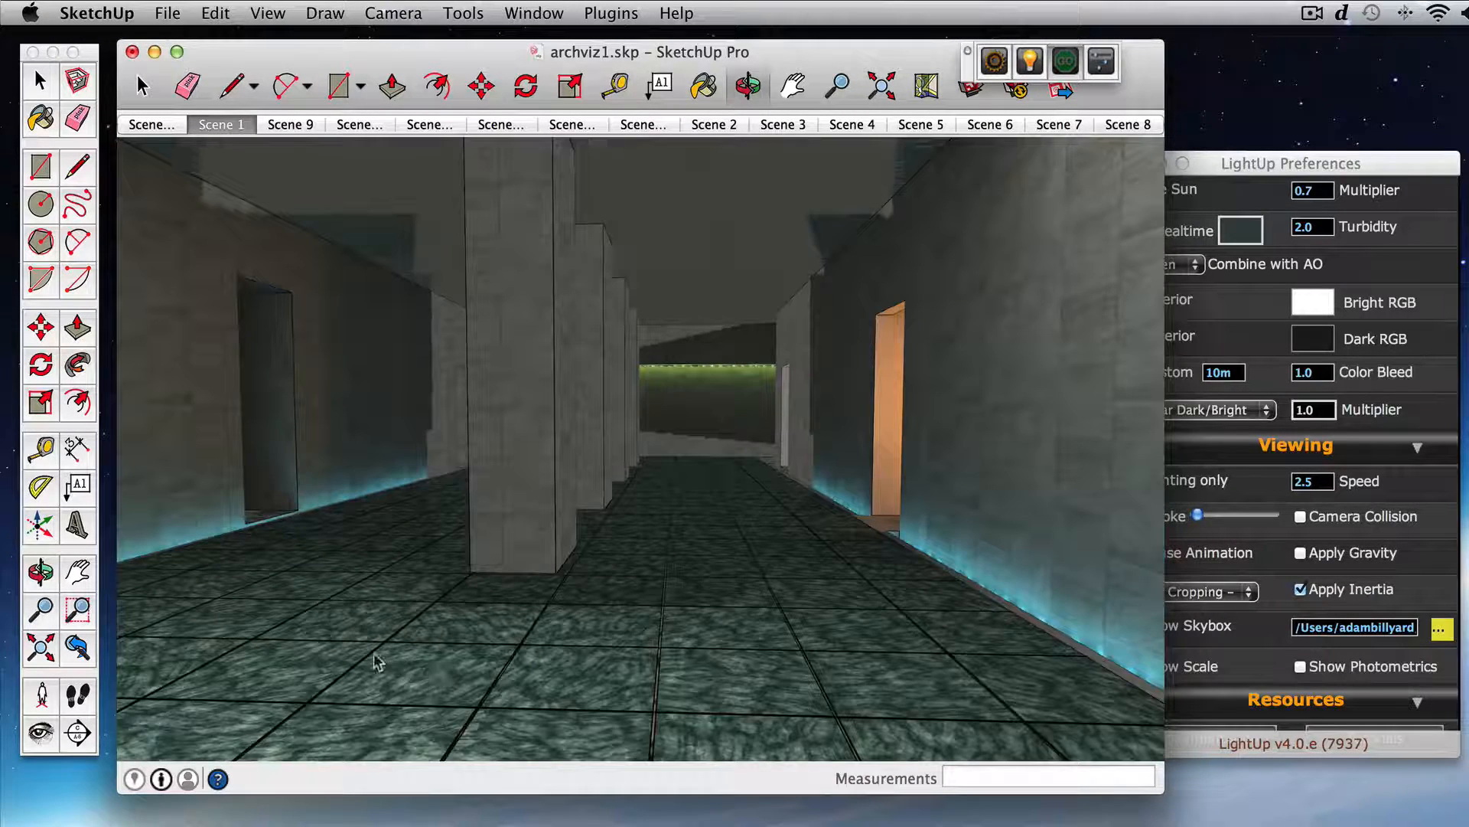
pyautogui.doubleClick(292, 664)
pyautogui.click(1209, 443)
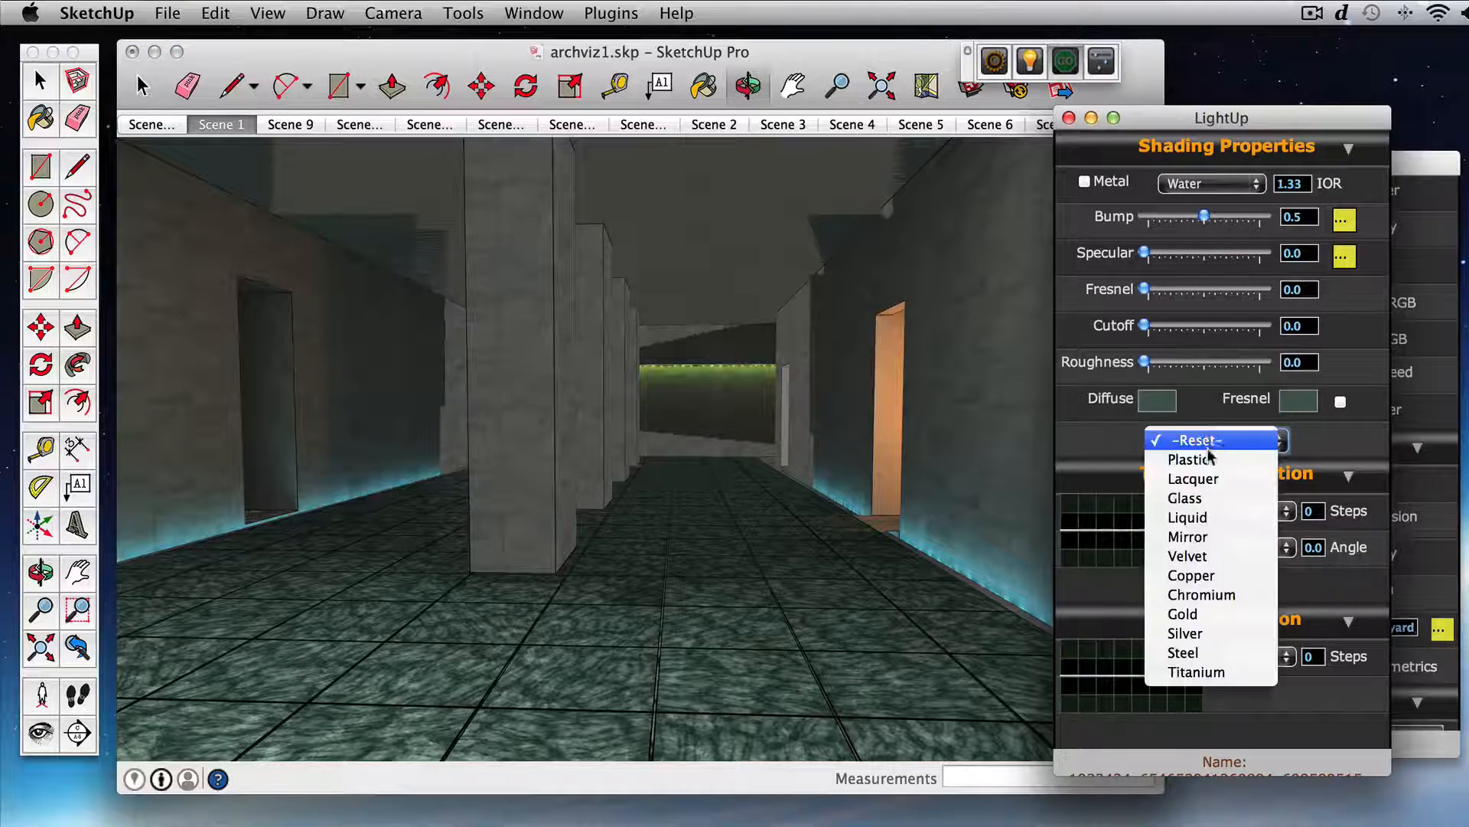
pyautogui.click(1203, 477)
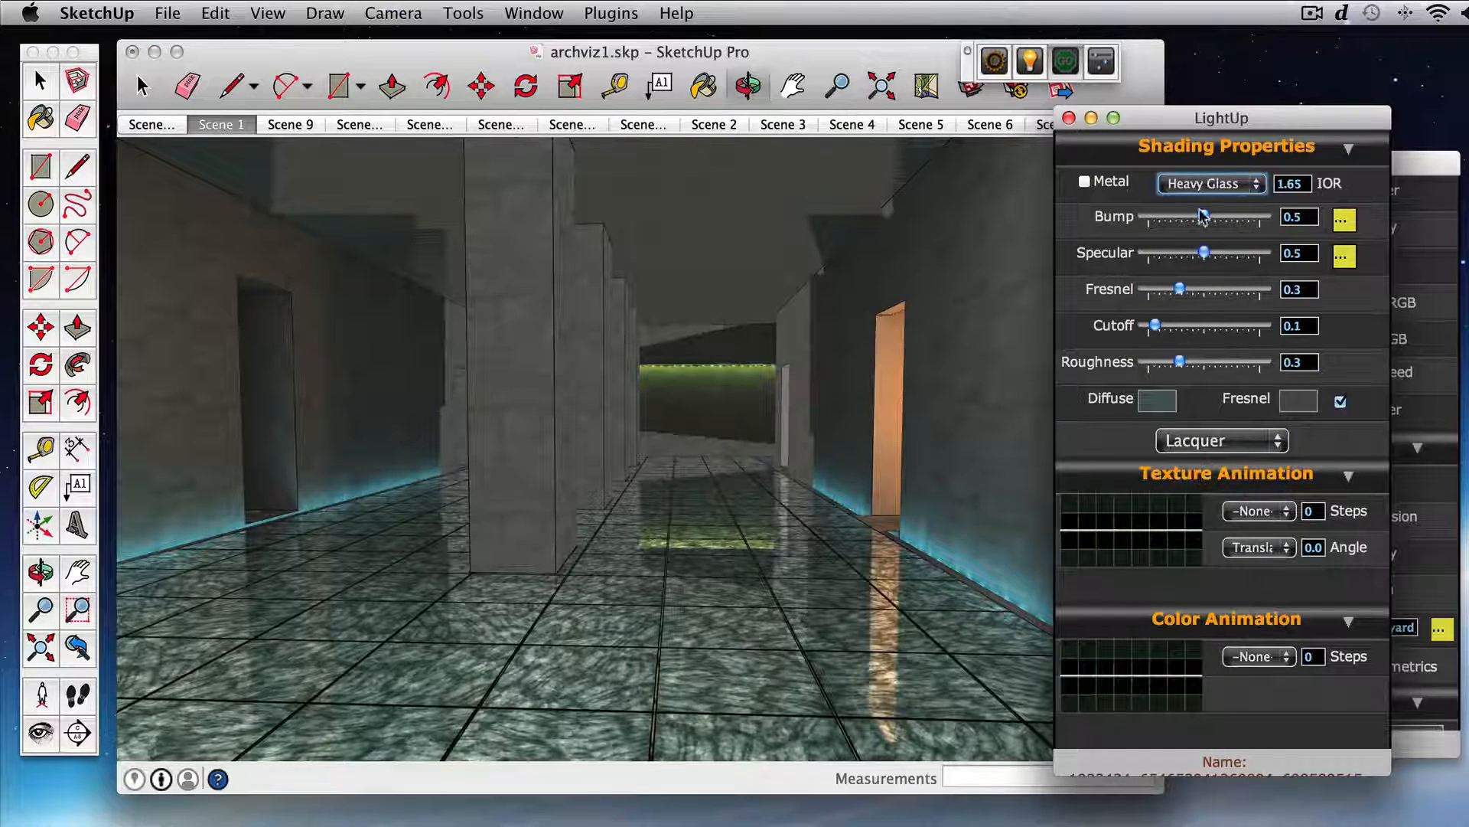
# Step: Set the floor material's Specular to 0.15, Fresnel to 0.37, Cutoff to 0.83 and Roughness to 0.64
pyautogui.moveTo(1204, 254); pyautogui.dragTo(1151, 254)
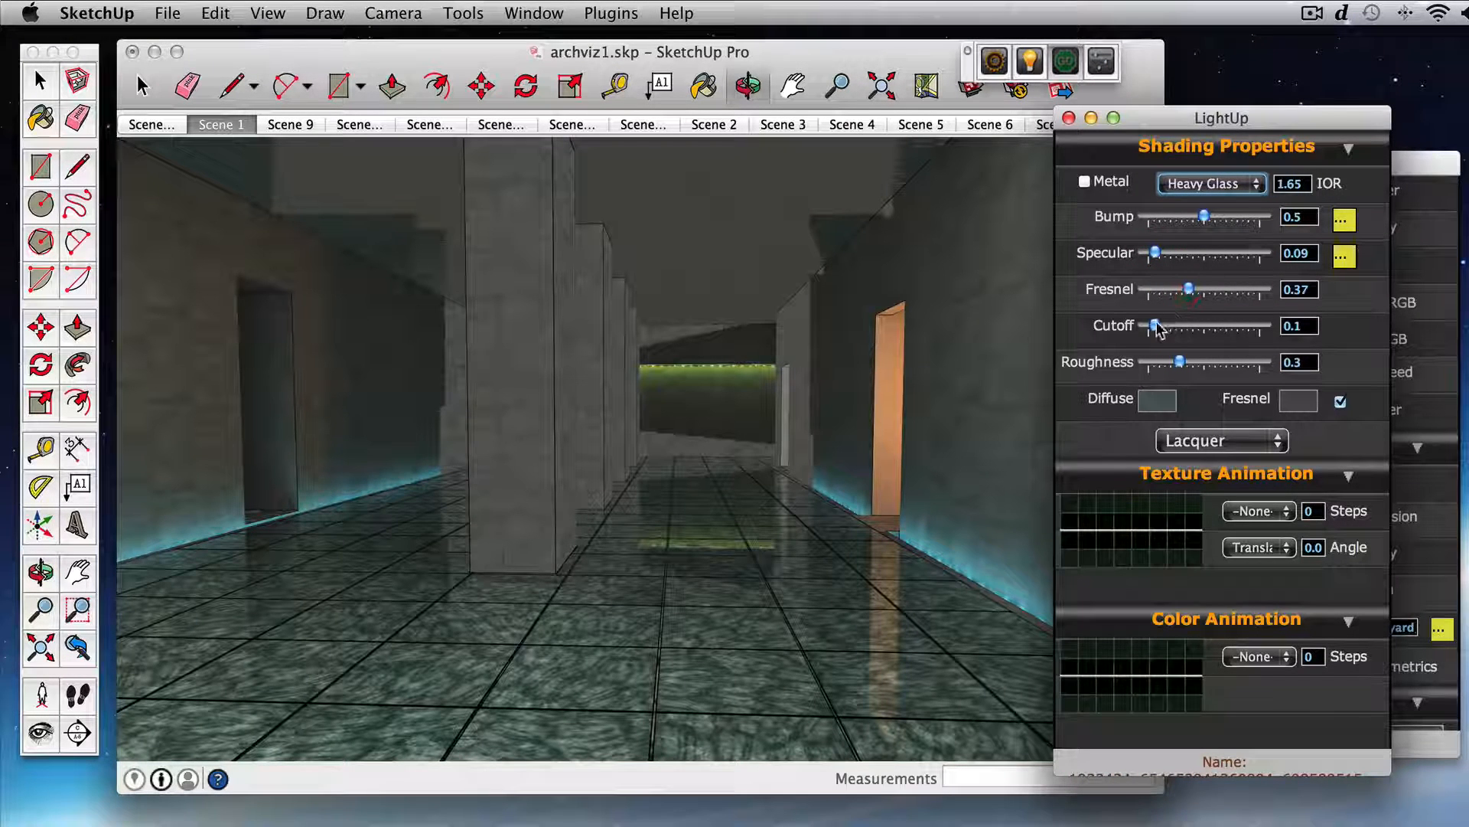
pyautogui.moveTo(1196, 328); pyautogui.dragTo(1252, 326)
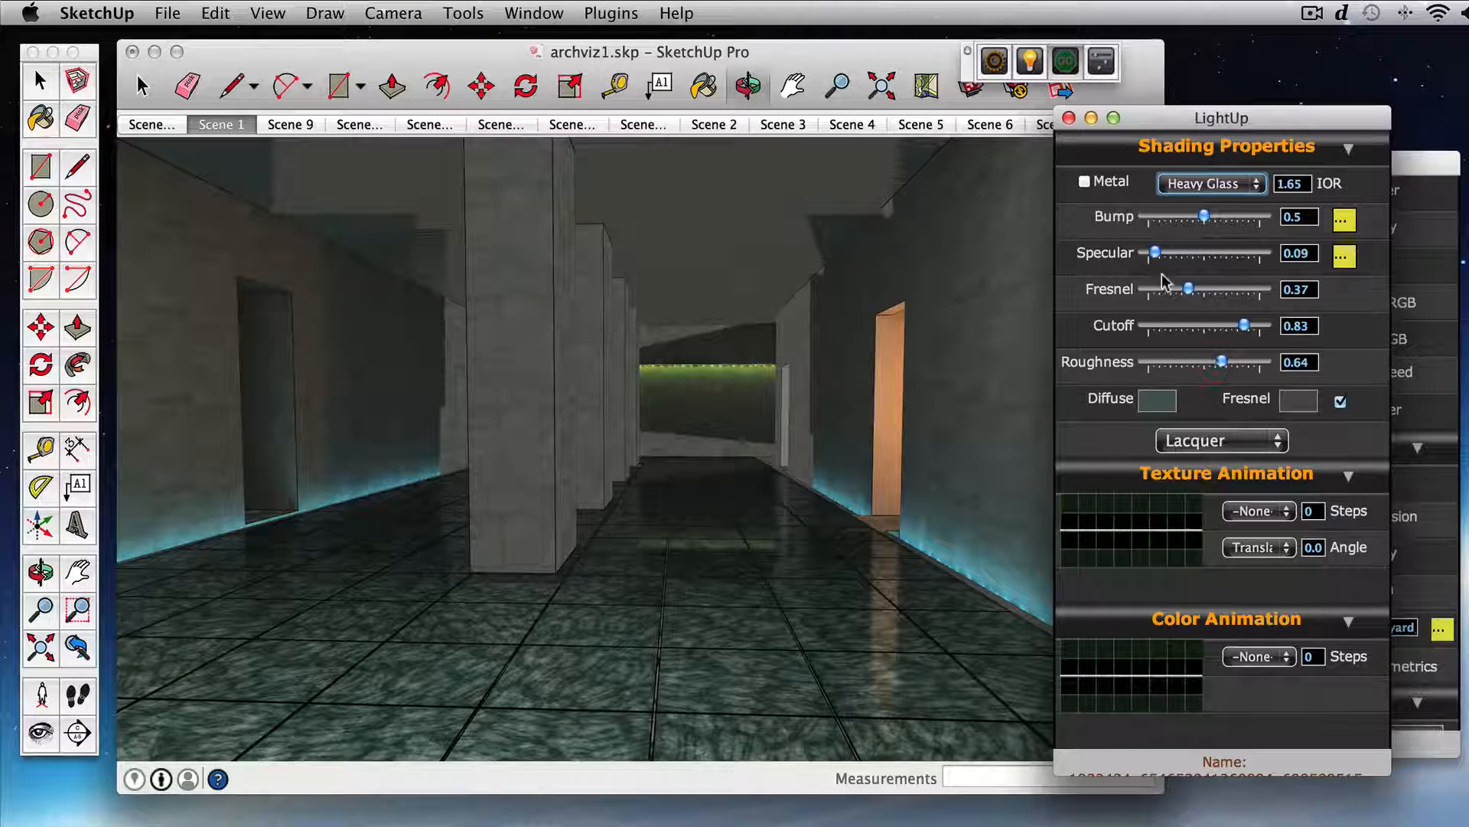
pyautogui.moveTo(789, 422); pyautogui.dragTo(839, 434)
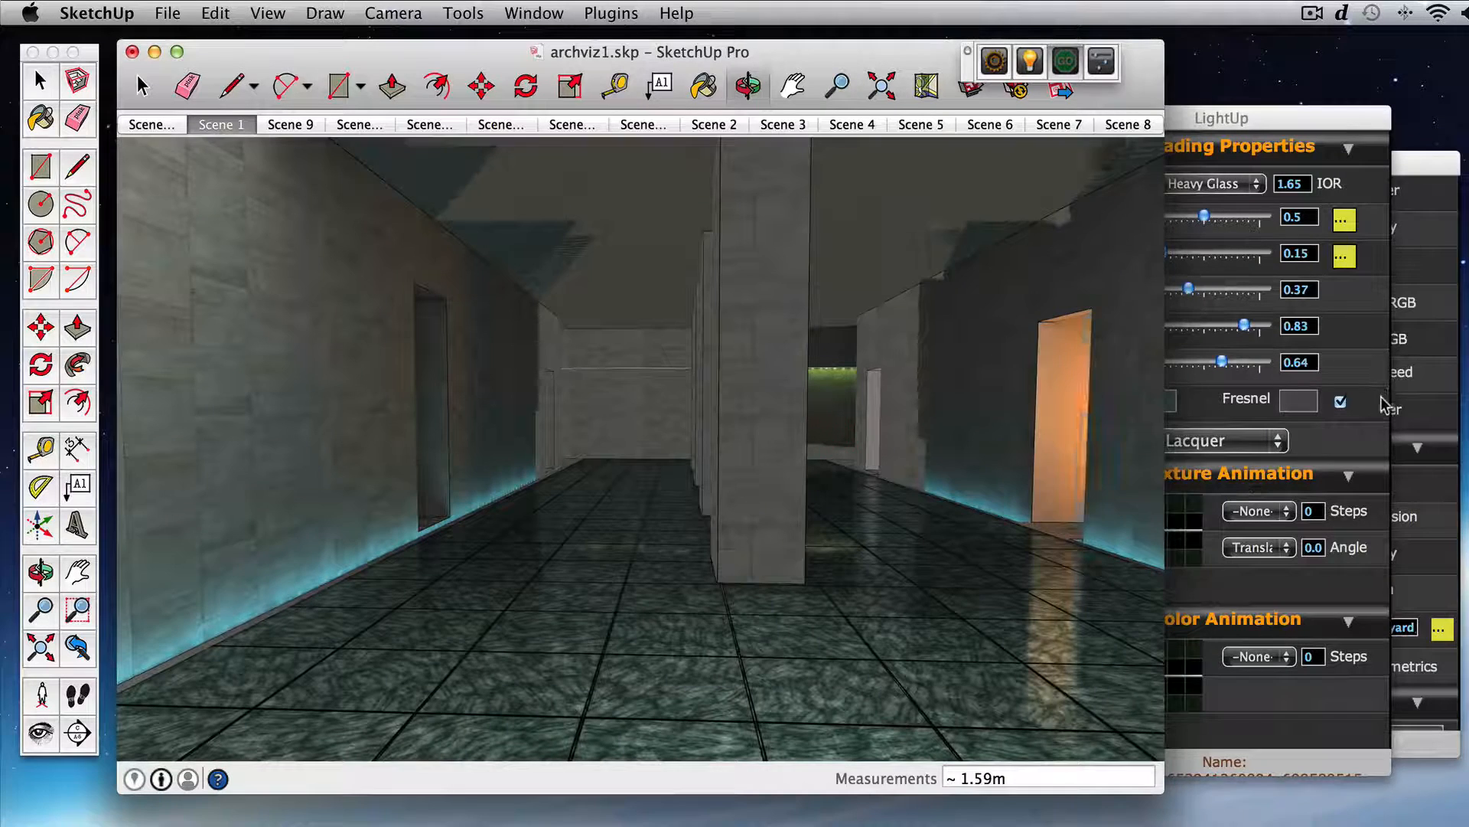
# Step: Darken the Fresnel colour of the floor material and close its shading properties
pyautogui.click(1383, 405)
pyautogui.click(1299, 399)
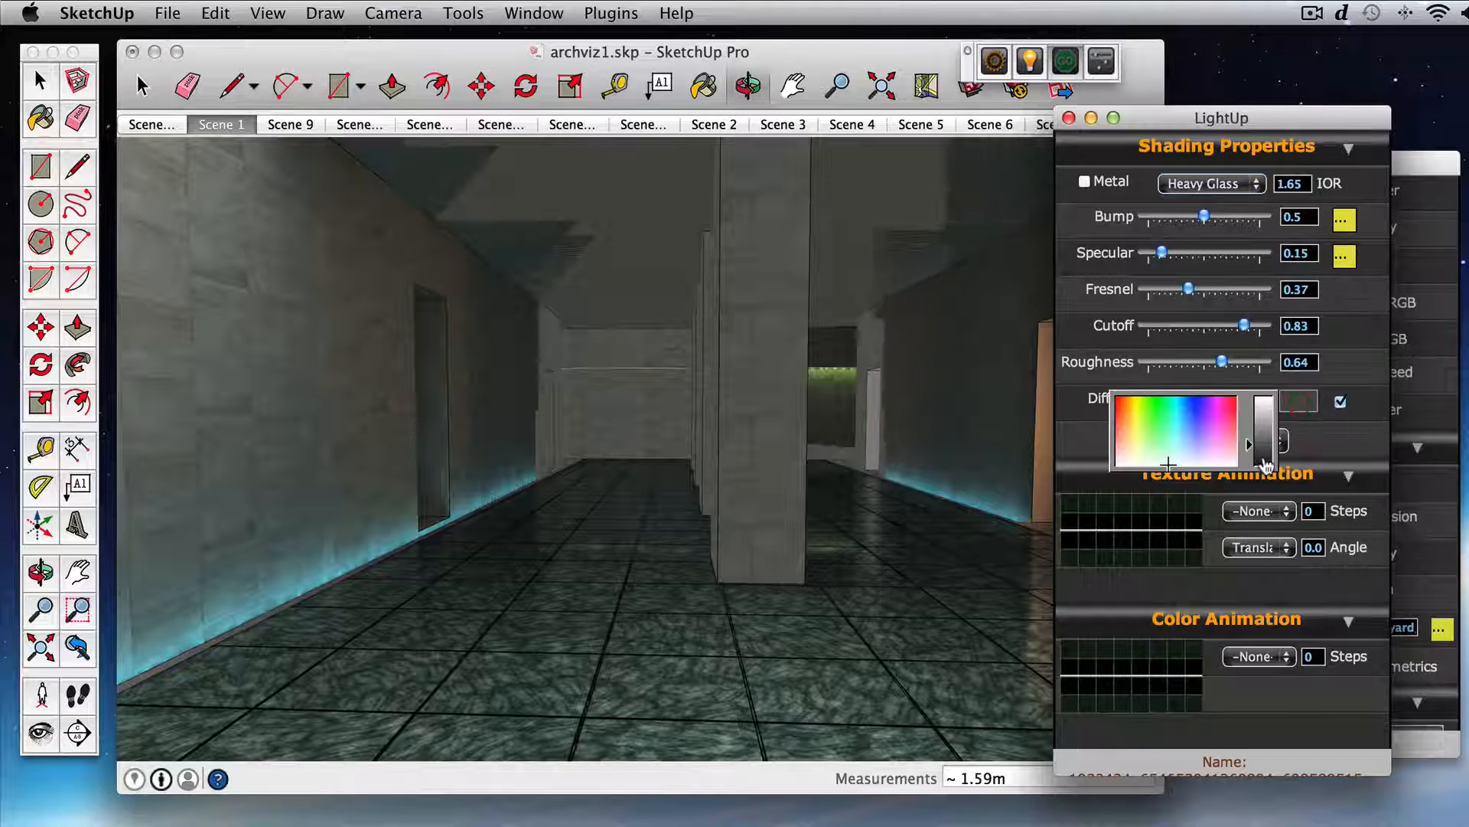
pyautogui.moveTo(1266, 464); pyautogui.dragTo(1267, 461)
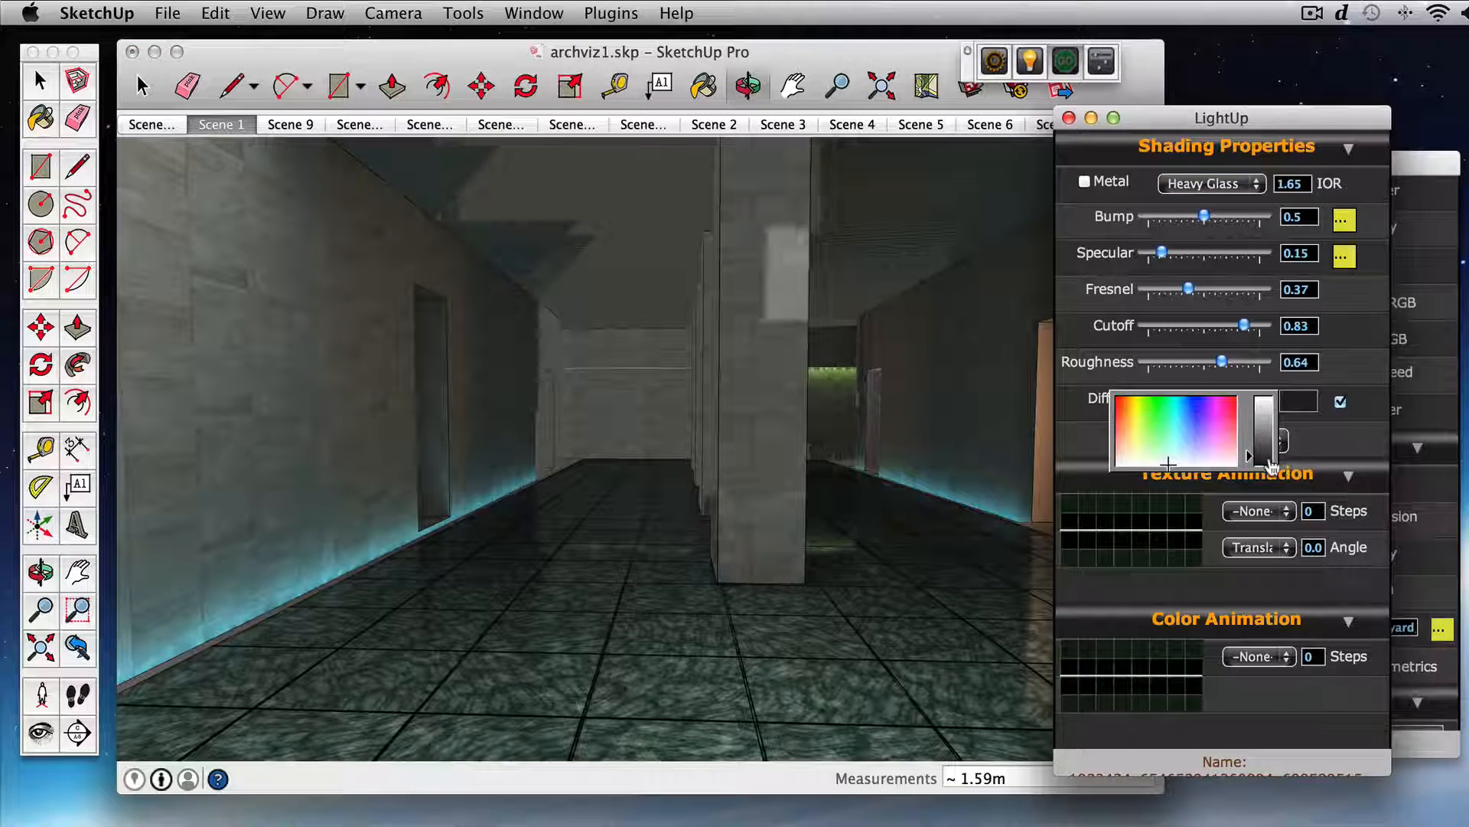
pyautogui.click(1346, 433)
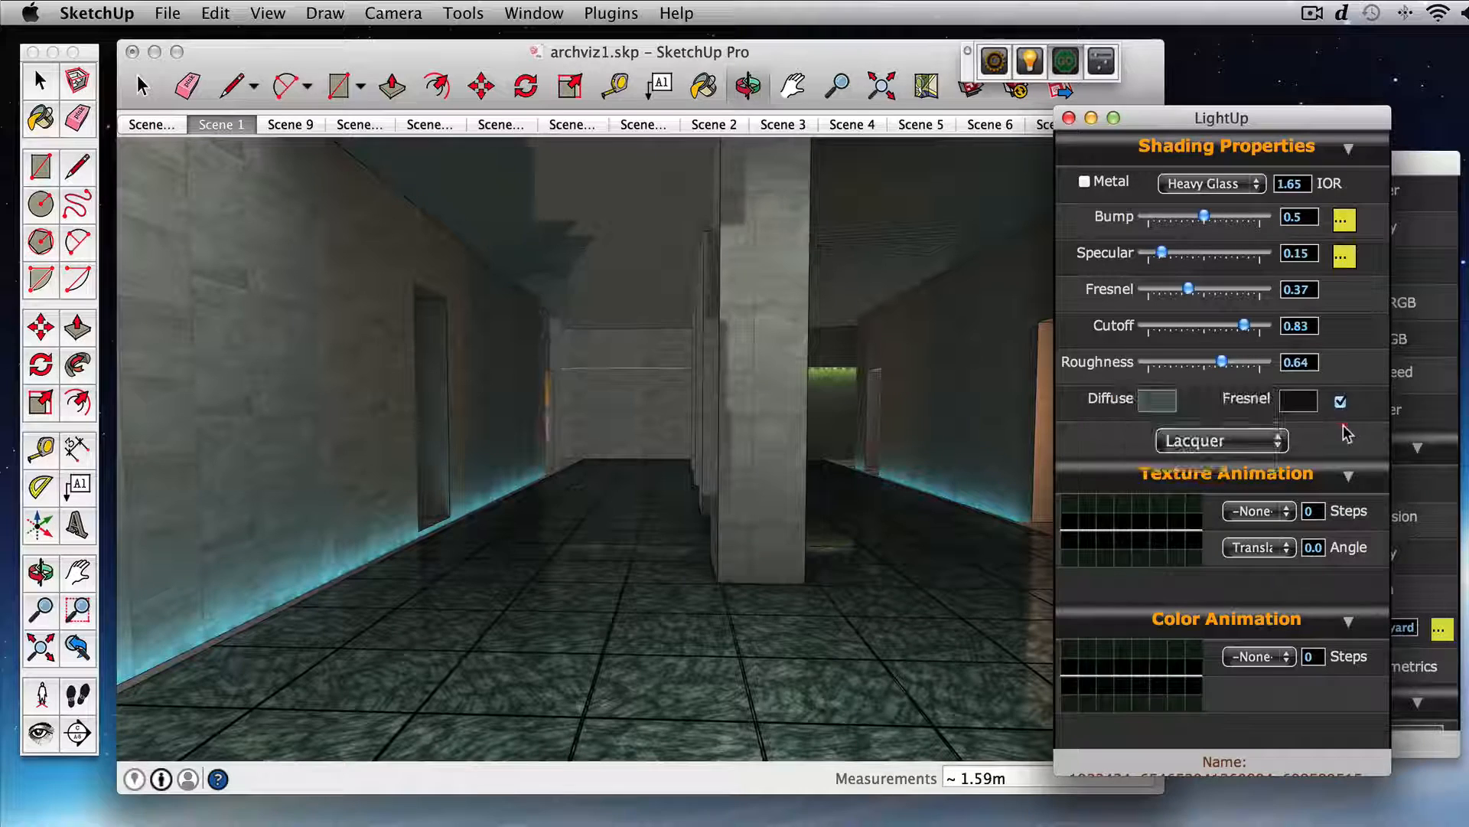
pyautogui.click(1069, 118)
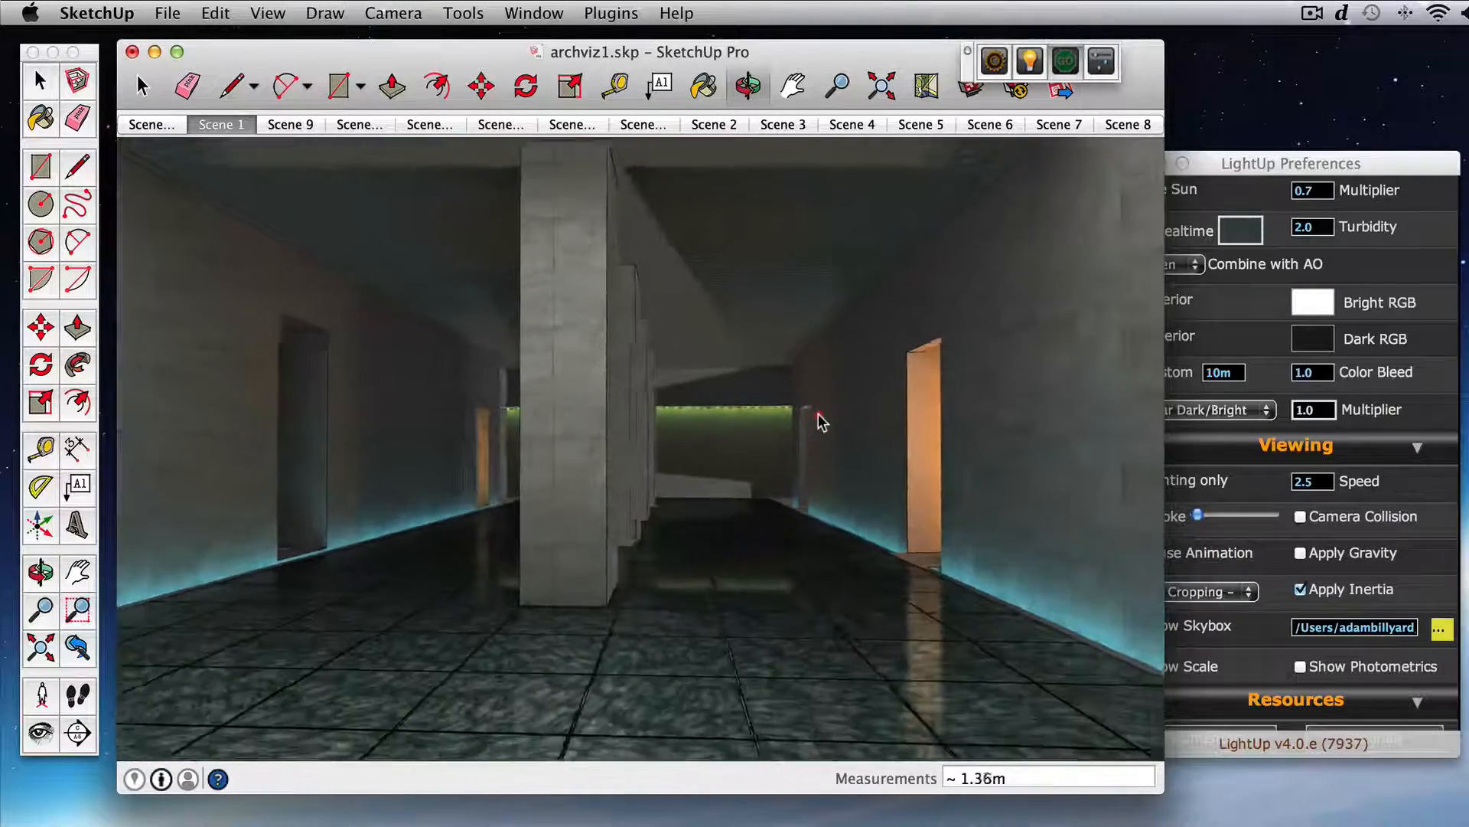
# Step: Enable Lighting only in the LightUp viewing preferences and check the lit courtyard
pyautogui.moveTo(819, 414); pyautogui.dragTo(773, 470)
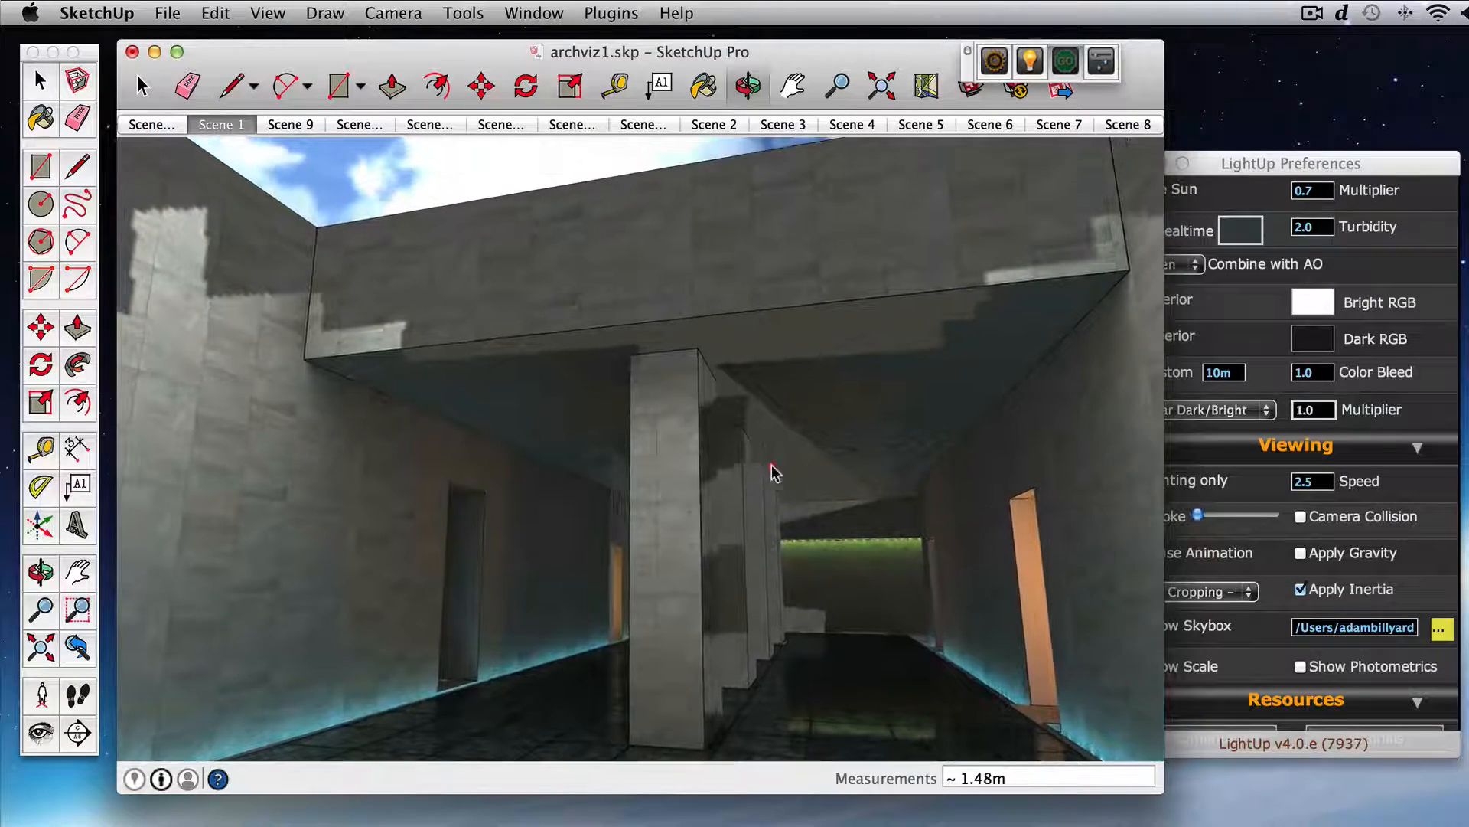
pyautogui.click(1187, 681)
pyautogui.scroll(-3, 1248, 643)
pyautogui.scroll(3, 1209, 559)
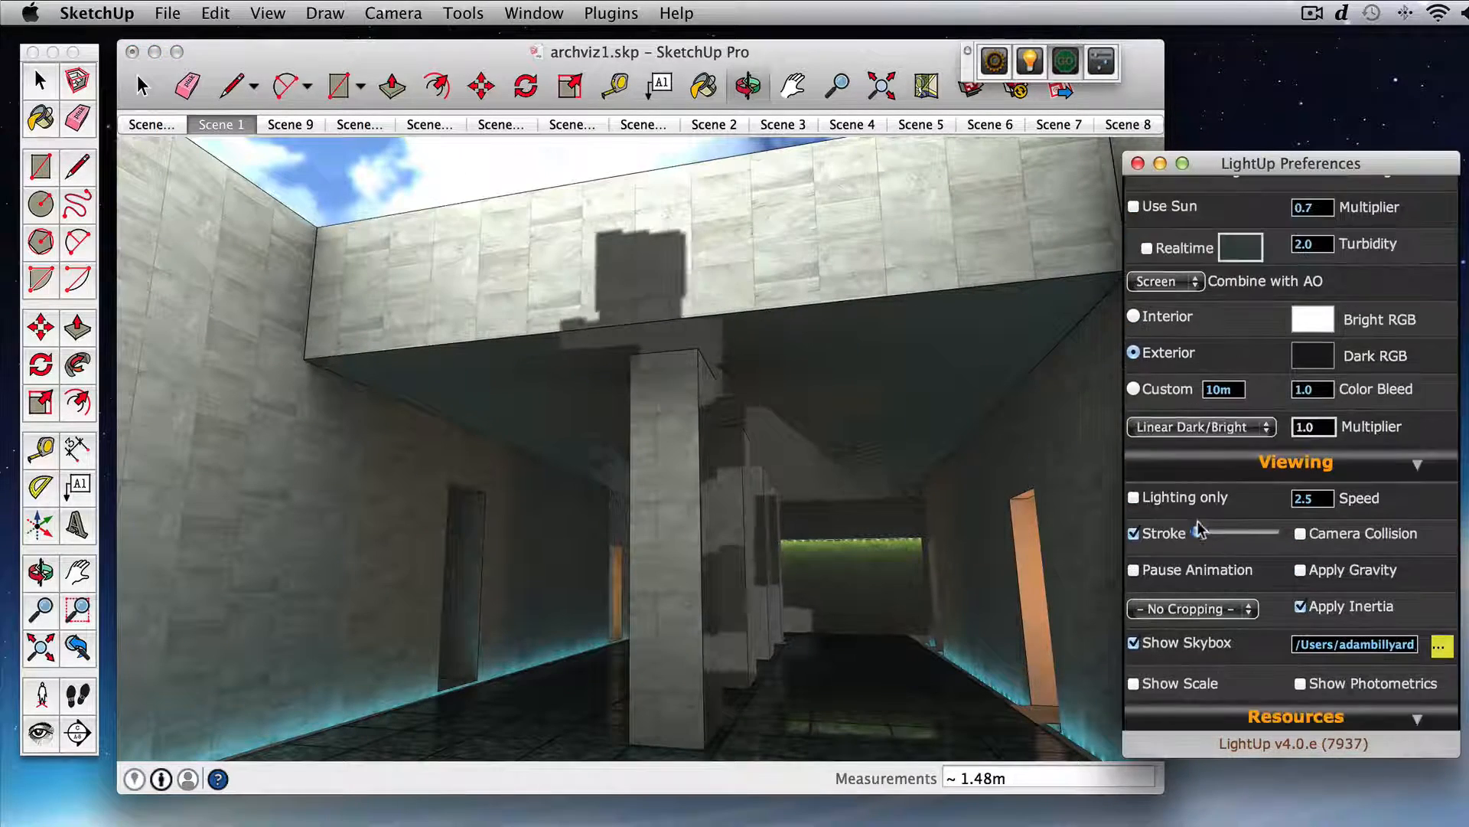
pyautogui.click(1177, 498)
pyautogui.moveTo(848, 469)
pyautogui.mouseDown()
pyautogui.moveTo(864, 508)
pyautogui.moveTo(829, 427)
pyautogui.moveTo(804, 416)
pyautogui.mouseUp()
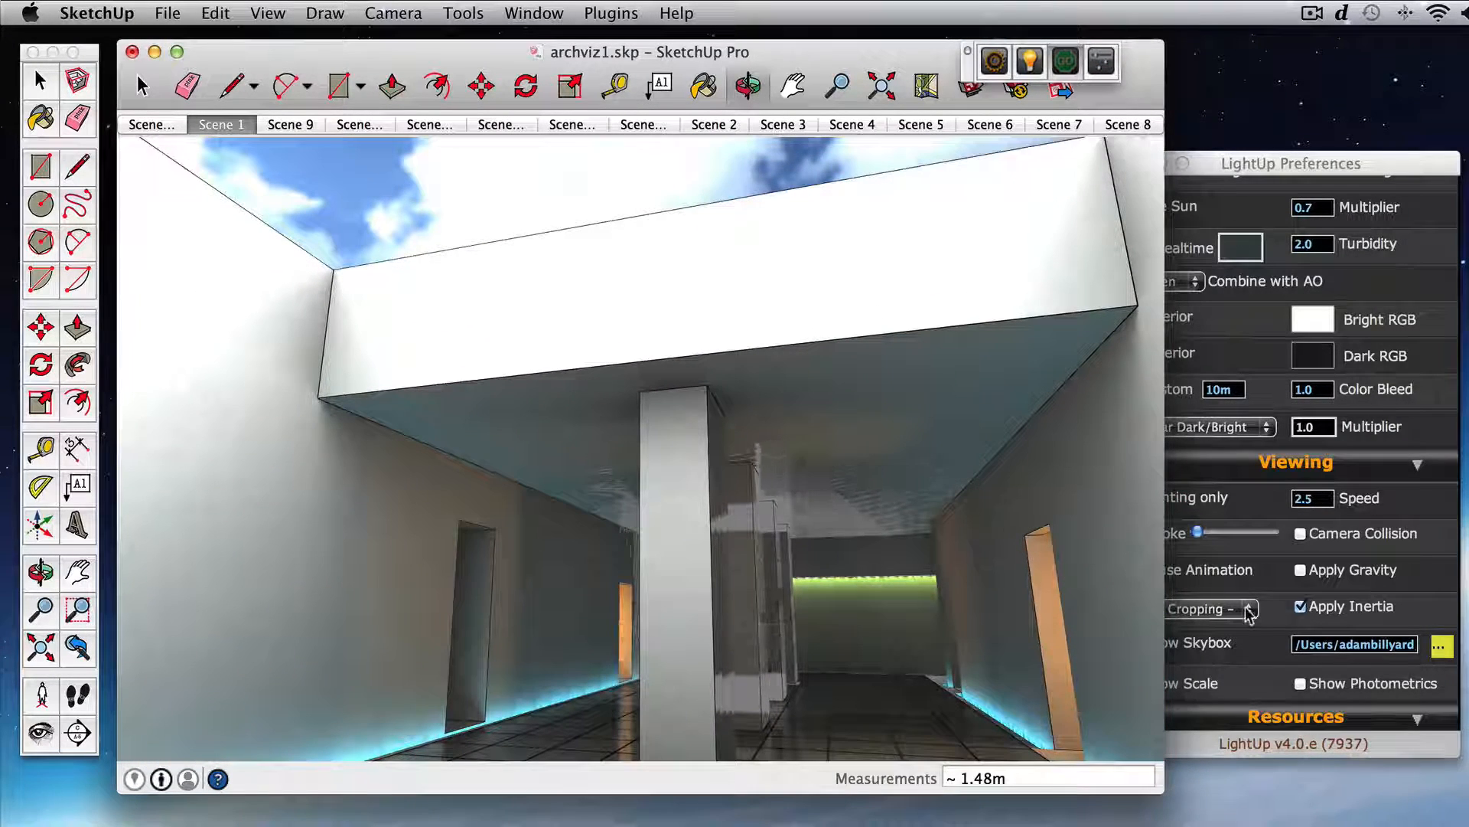
# Step: Try a thicker edge stroke in the LightUp viewing preferences and switch Stroke off
pyautogui.click(1266, 672)
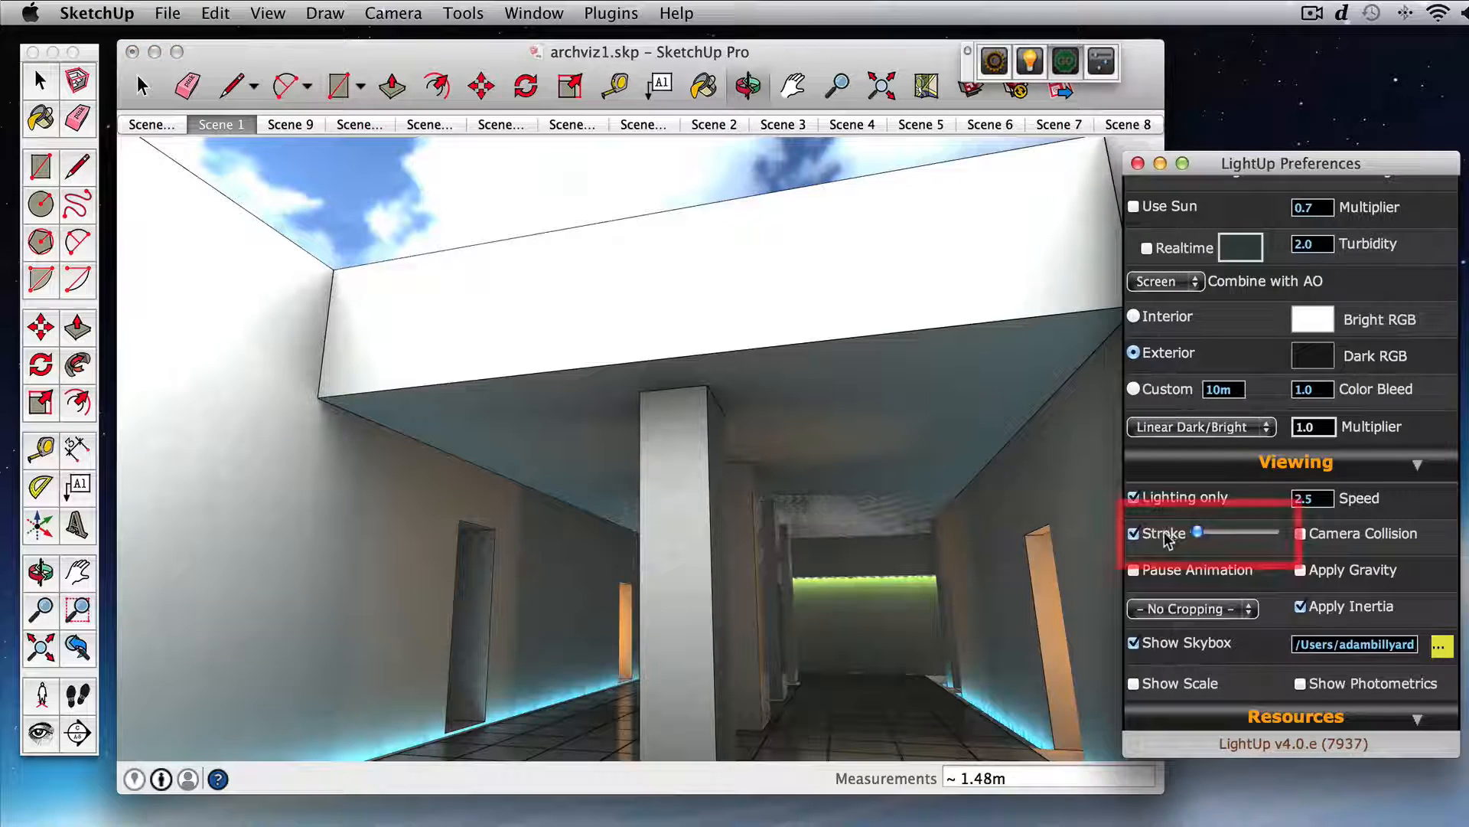
pyautogui.moveTo(1197, 532); pyautogui.dragTo(1202, 534)
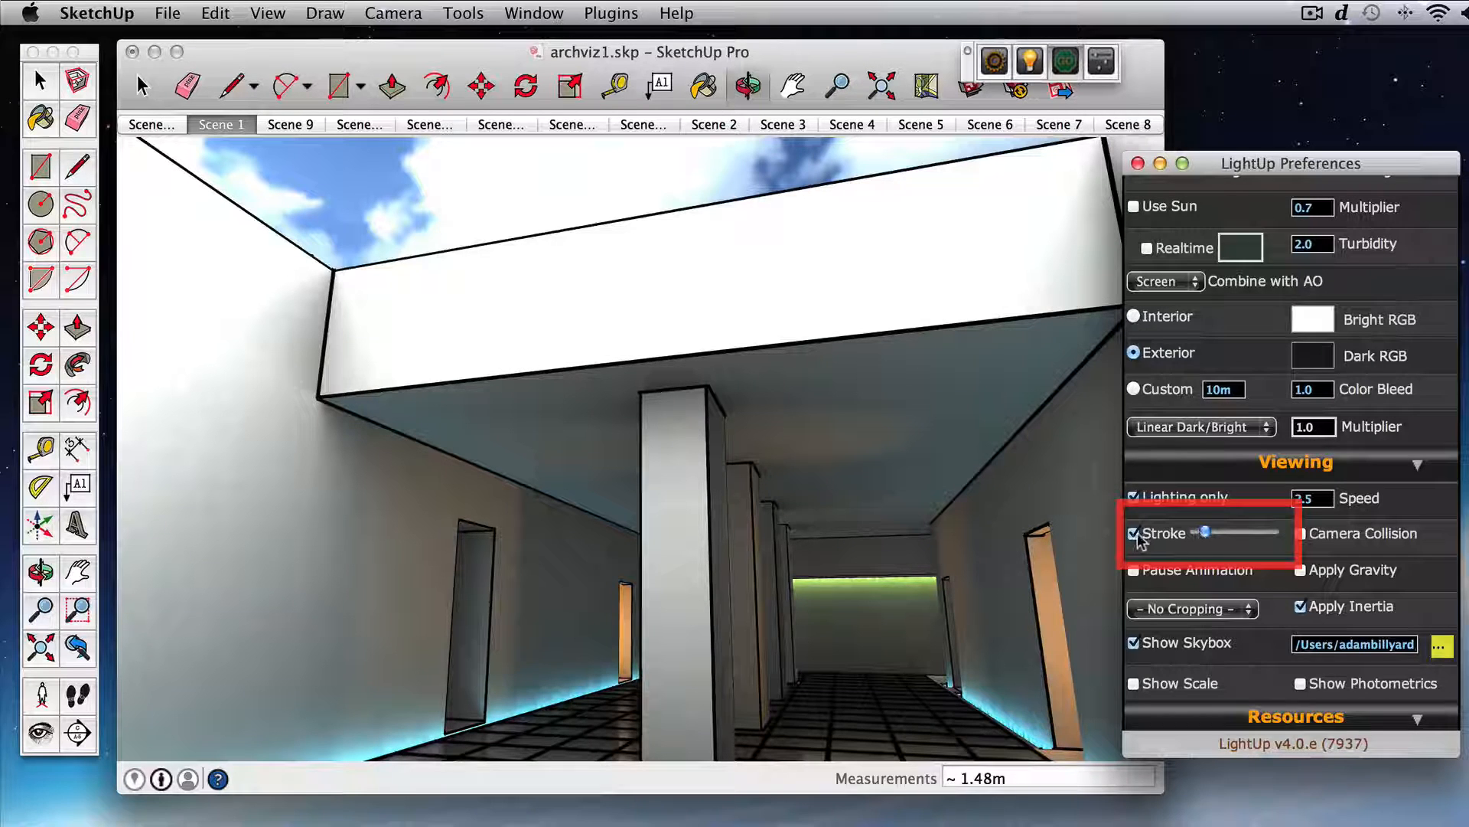
pyautogui.click(1160, 534)
pyautogui.moveTo(840, 453); pyautogui.dragTo(846, 479)
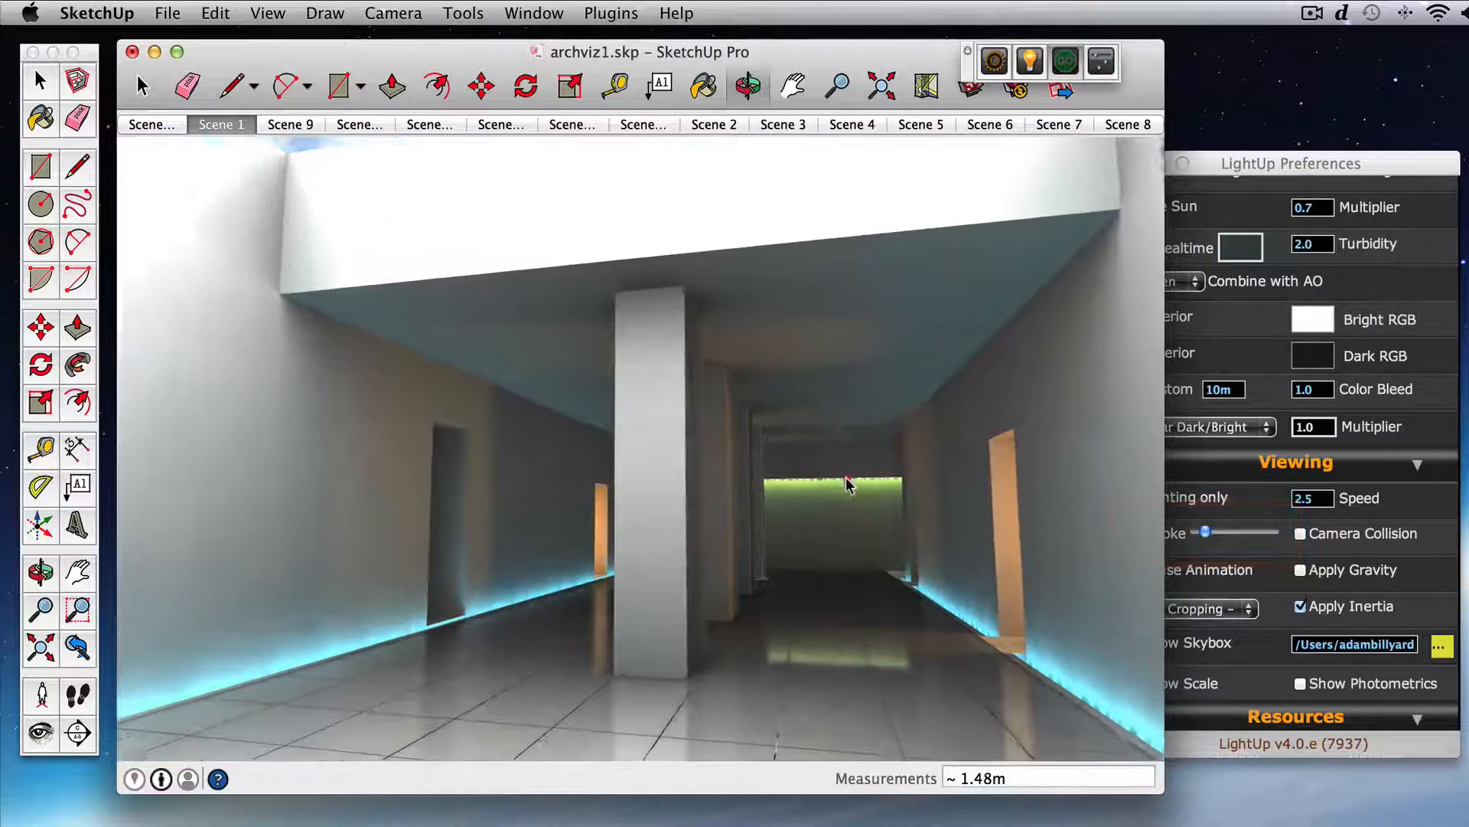
# Step: Disable Lighting only in the LightUp viewing preferences to bring back the material textures
pyautogui.click(1256, 557)
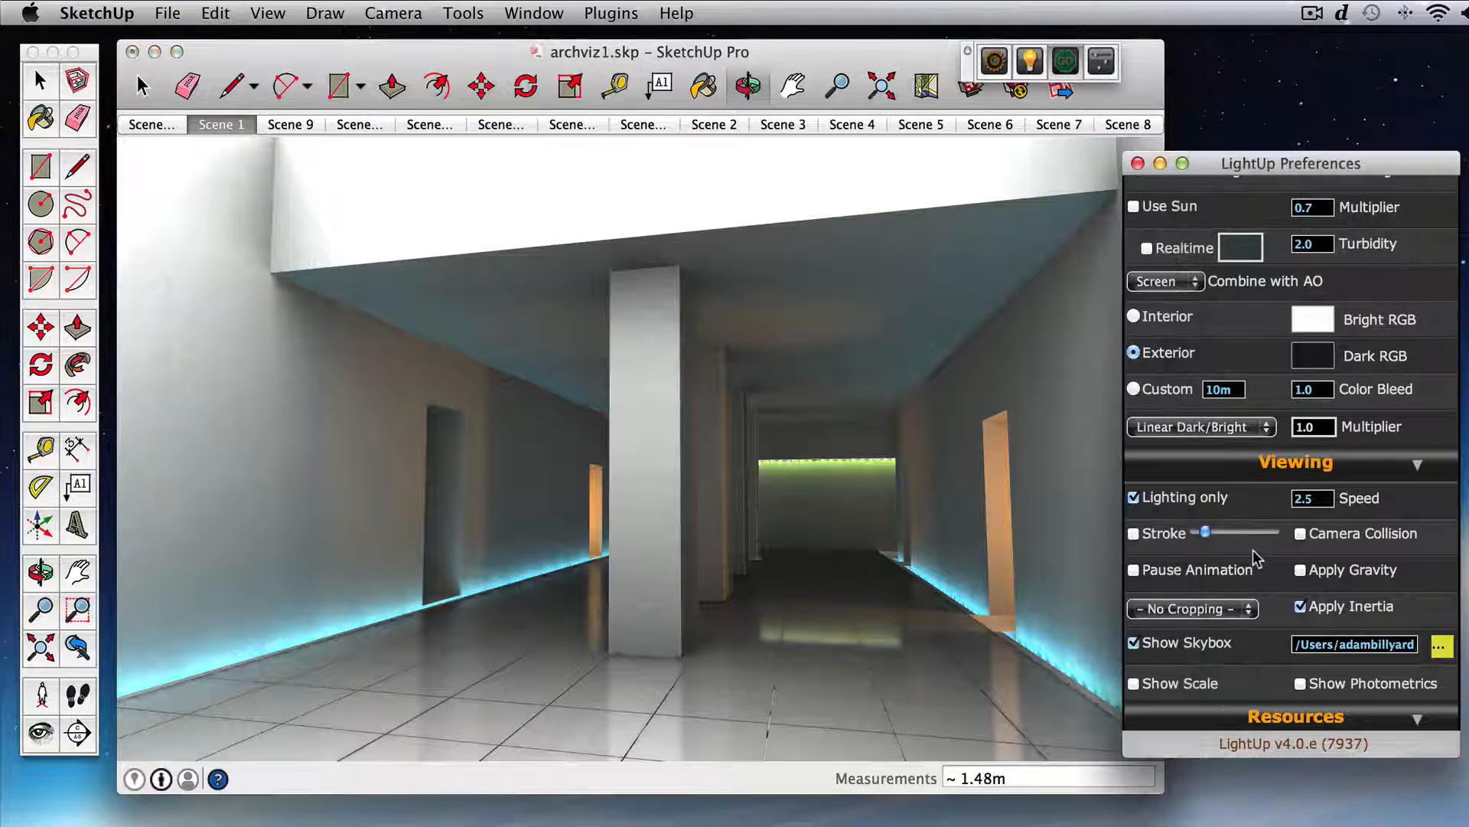
pyautogui.click(1155, 505)
pyautogui.click(869, 525)
pyautogui.moveTo(870, 525); pyautogui.dragTo(869, 509)
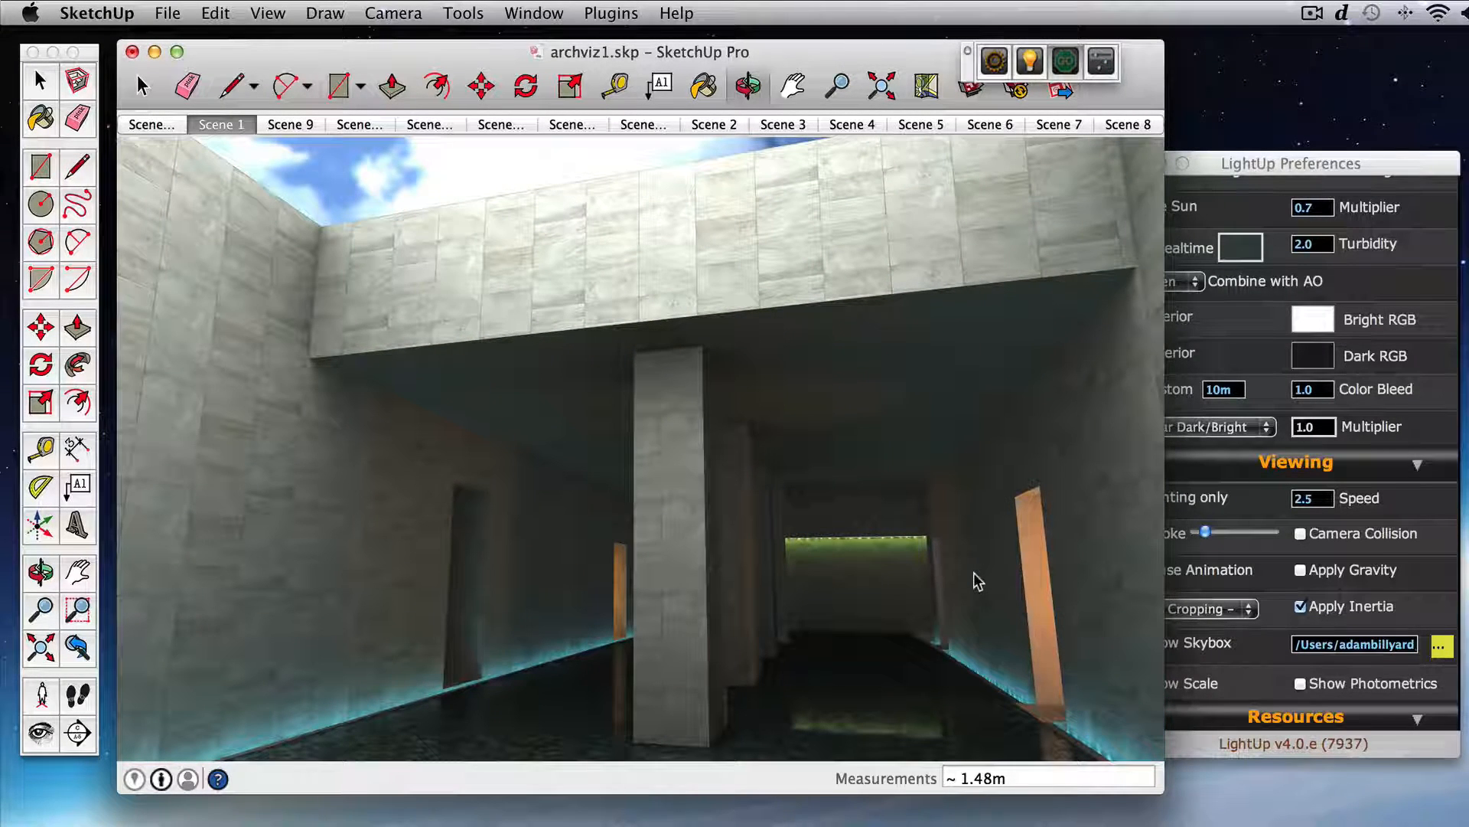
# Step: Open the LightUp colour adjustments for the rendered view and set Vignette to 0.43 and Gamma to 1.18
pyautogui.press('Return')
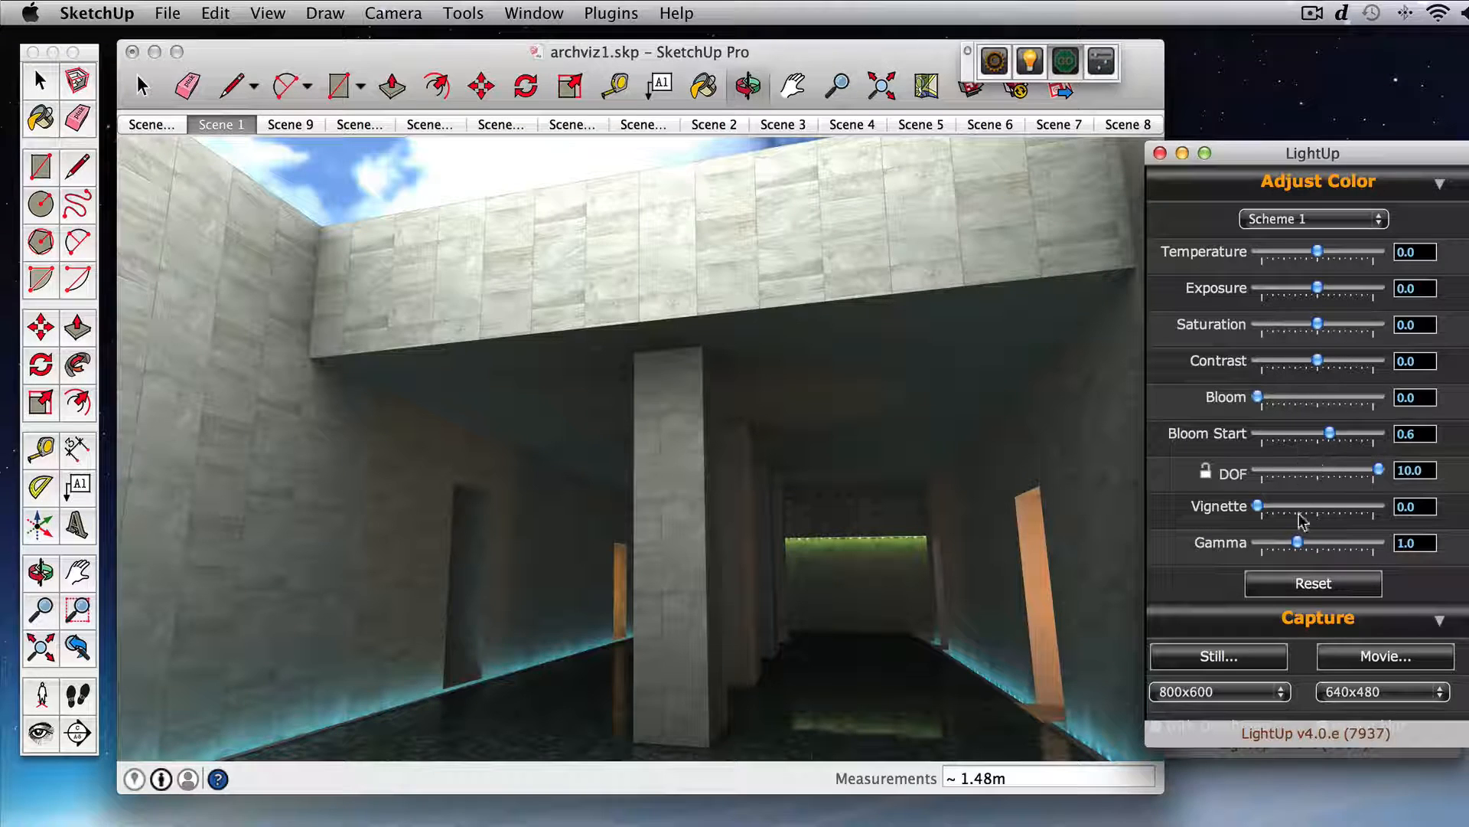
pyautogui.moveTo(1258, 505); pyautogui.dragTo(1301, 505)
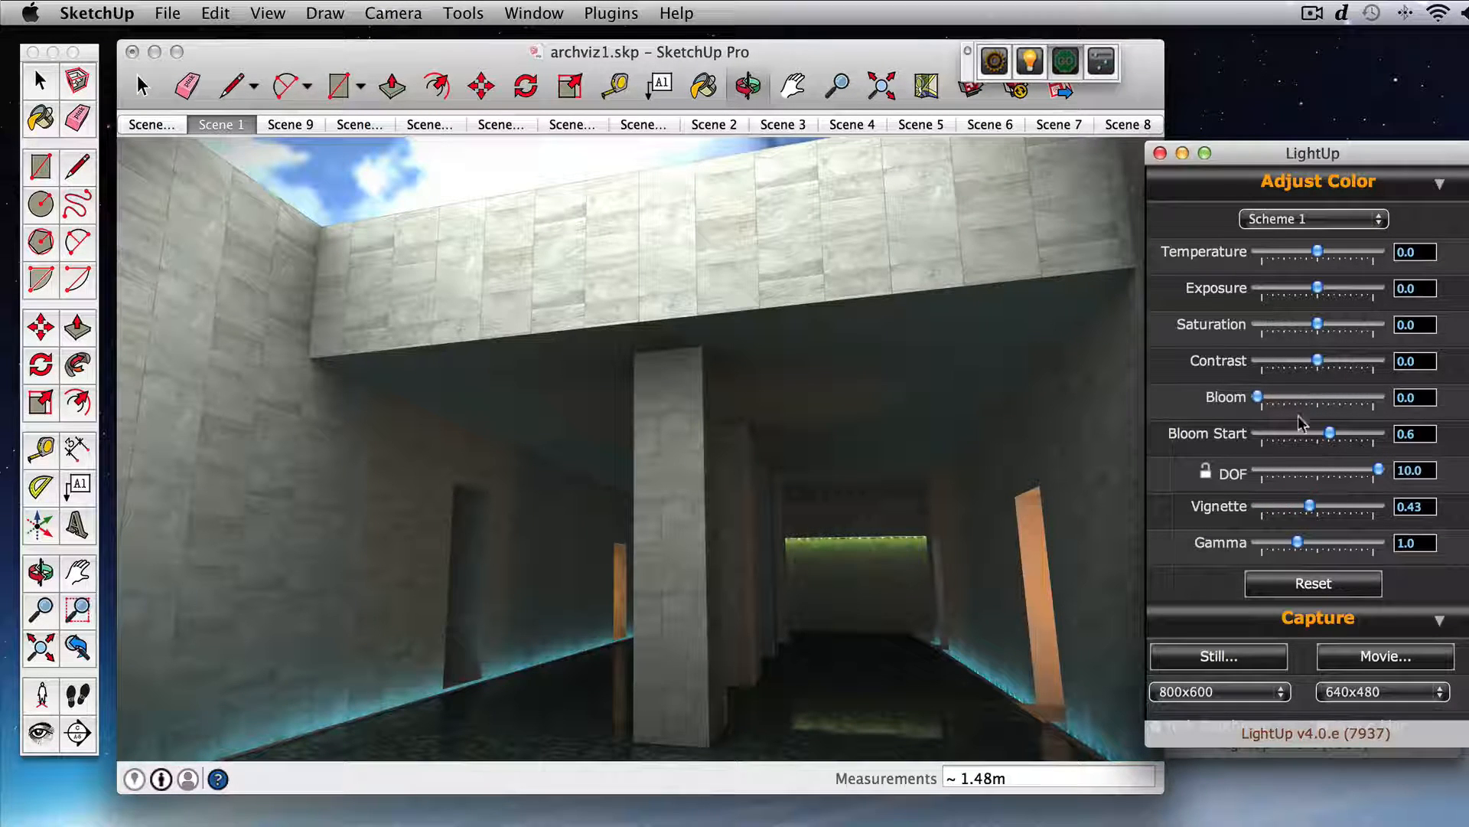
pyautogui.moveTo(1300, 544); pyautogui.dragTo(1302, 544)
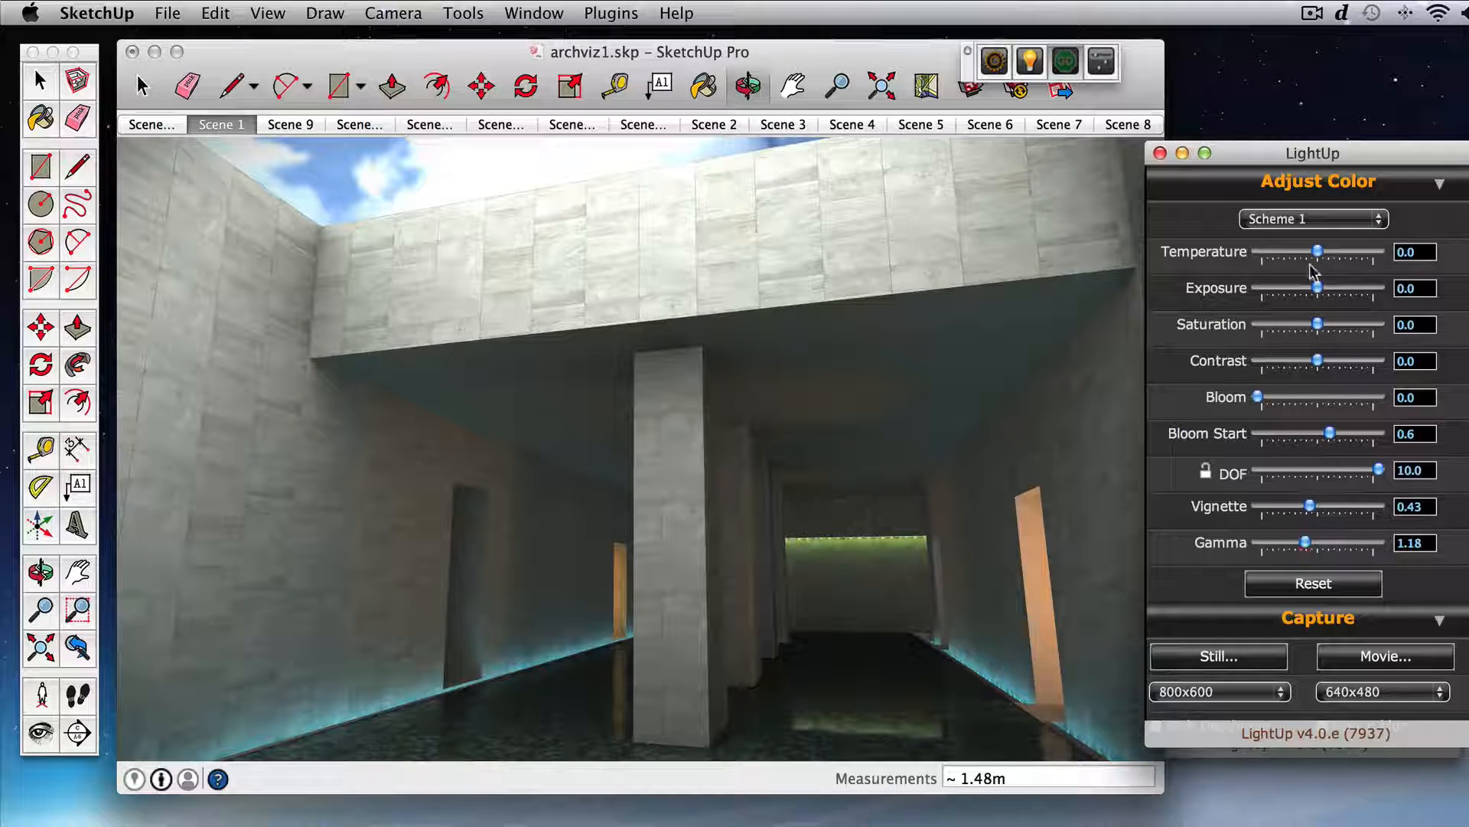
# Step: Set the colour Temperature to 0.12 and Exposure to 0.03, and close the colour adjustments
pyautogui.moveTo(1320, 252); pyautogui.dragTo(1306, 255)
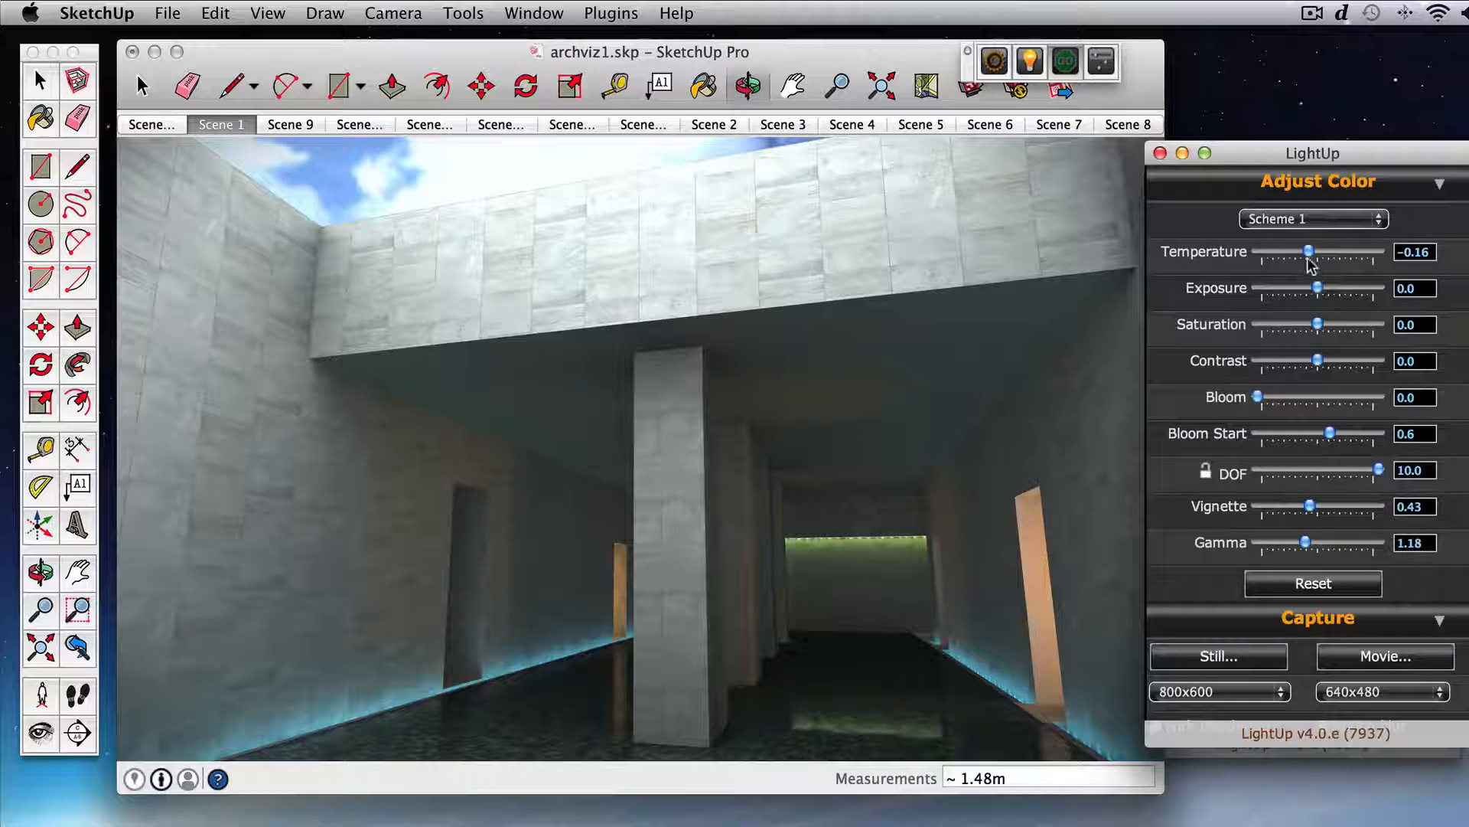
pyautogui.moveTo(1309, 258); pyautogui.dragTo(1323, 259)
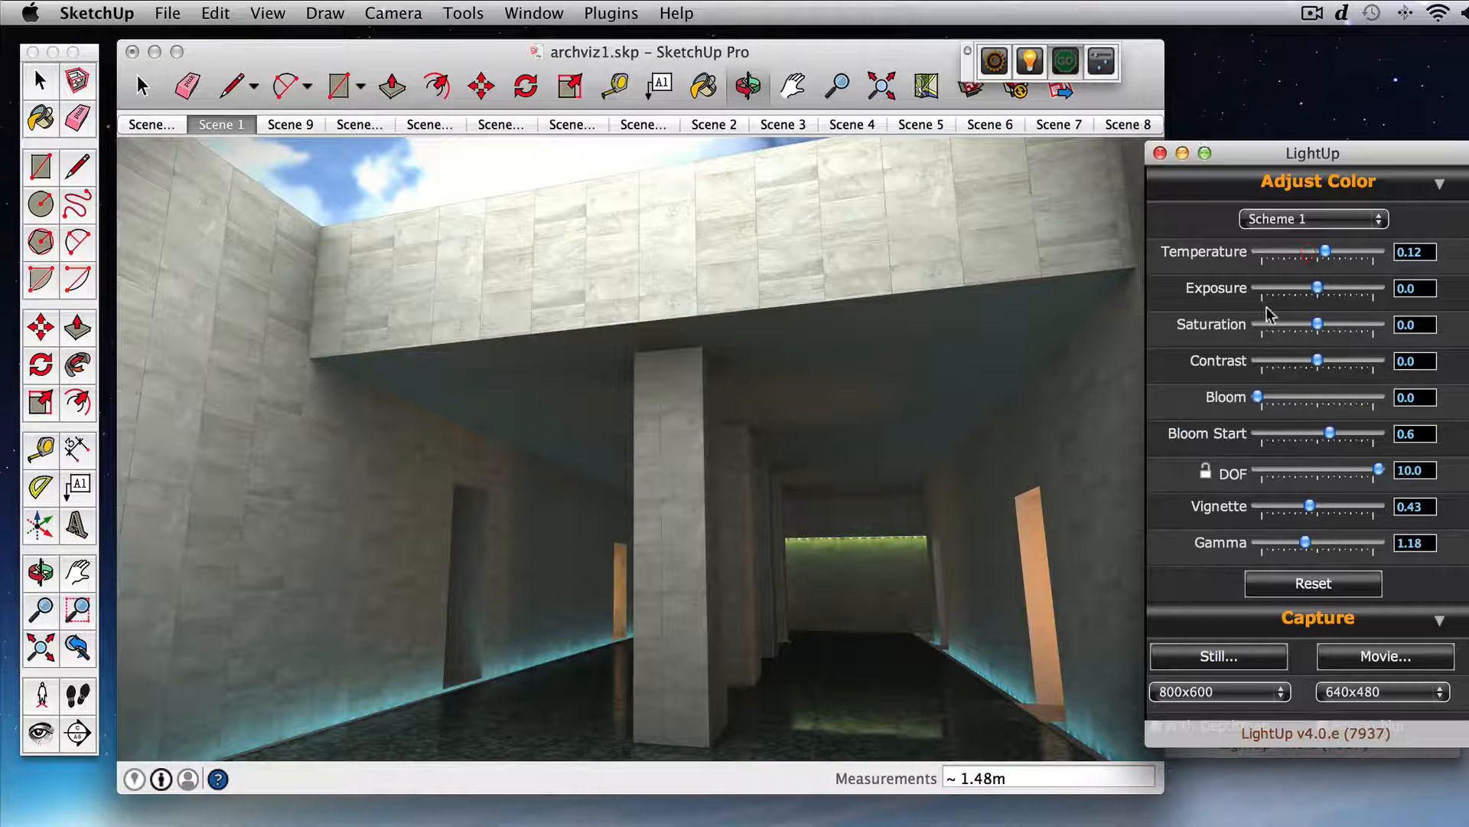
pyautogui.moveTo(1319, 291); pyautogui.dragTo(1315, 292)
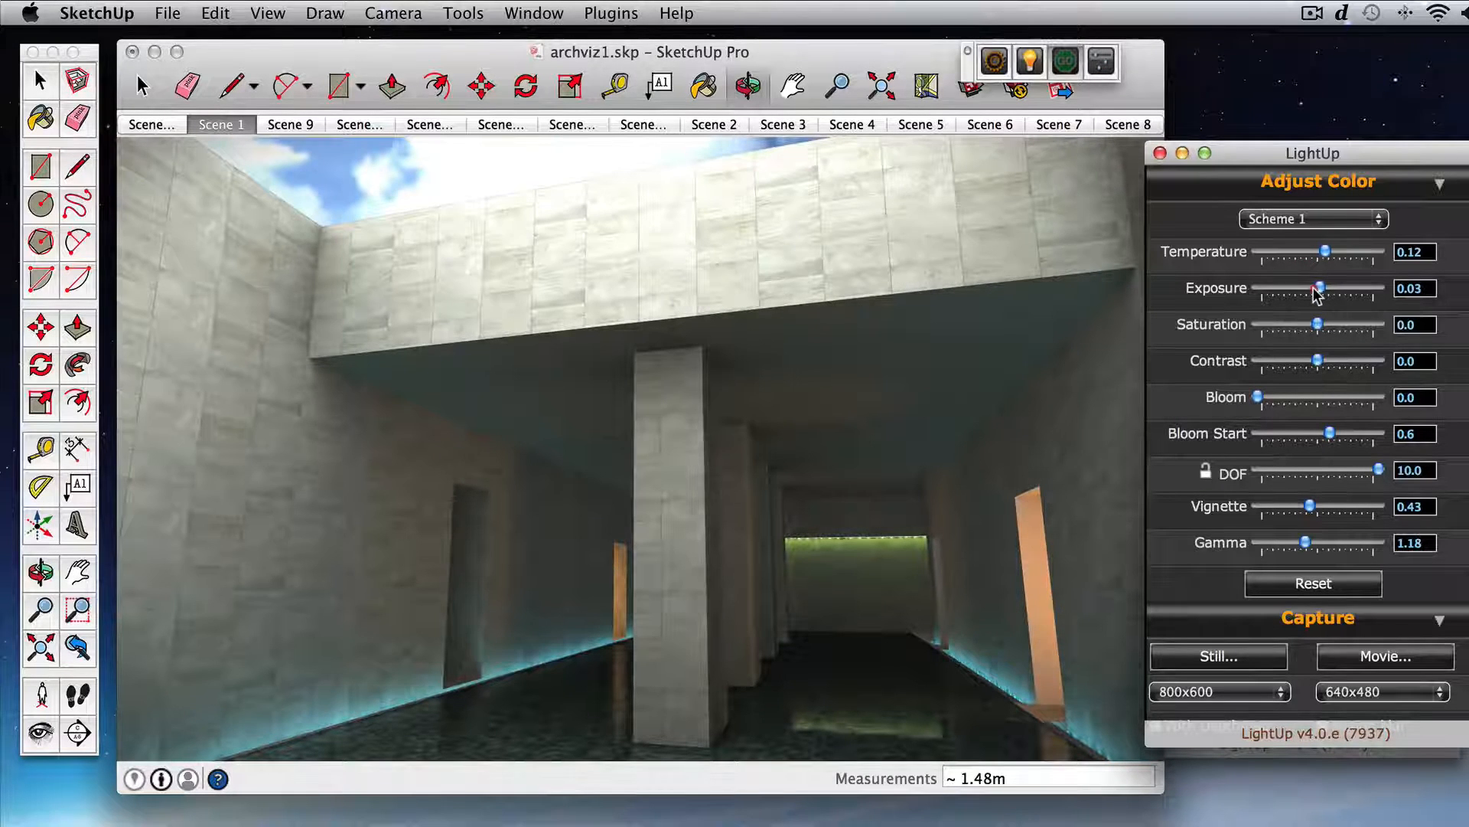
pyautogui.click(1162, 155)
# Step: Exit the rendered view, return to the Quality and Lighting settings in the LightUp preferences, and render the scene again
pyautogui.moveTo(984, 277)
pyautogui.mouseDown()
pyautogui.moveTo(968, 345)
pyautogui.moveTo(1002, 292)
pyautogui.moveTo(978, 276)
pyautogui.mouseUp()
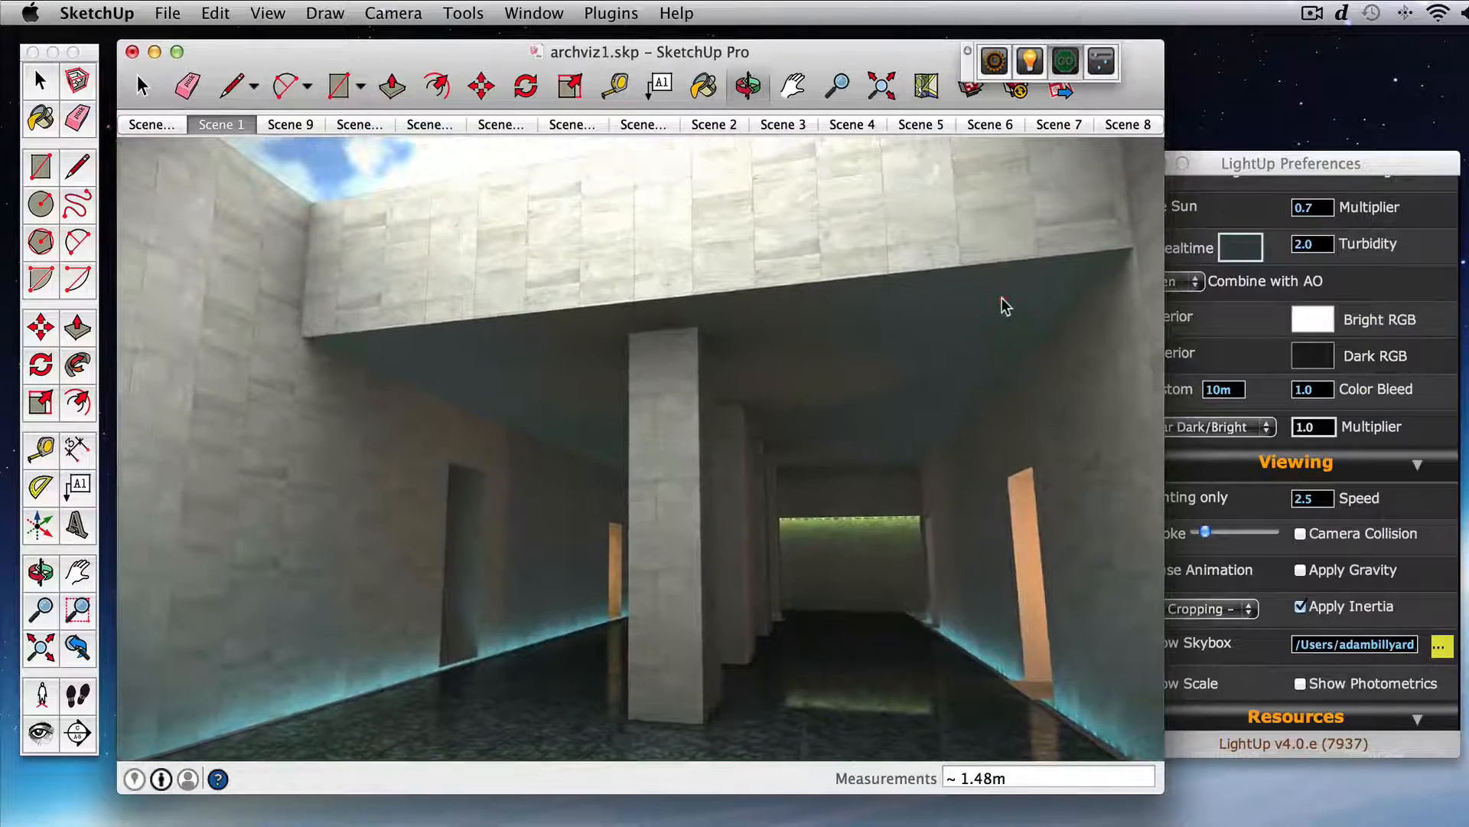
pyautogui.moveTo(876, 450)
pyautogui.mouseDown()
pyautogui.moveTo(899, 465)
pyautogui.moveTo(866, 452)
pyautogui.moveTo(885, 462)
pyautogui.mouseUp()
pyautogui.press('Left')
pyautogui.press('Right')
pyautogui.middleClick(844, 457)
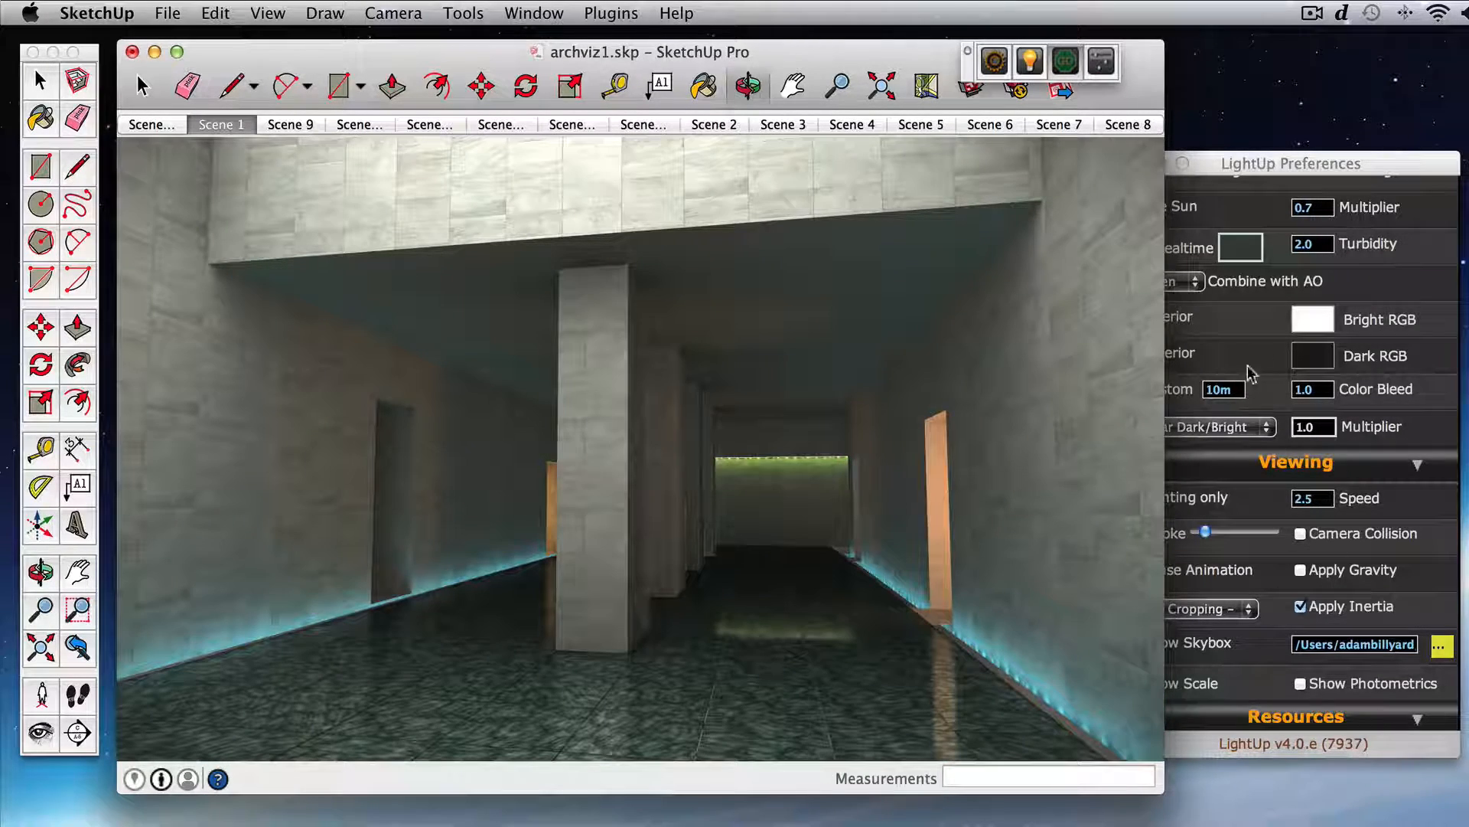
pyautogui.click(139, 83)
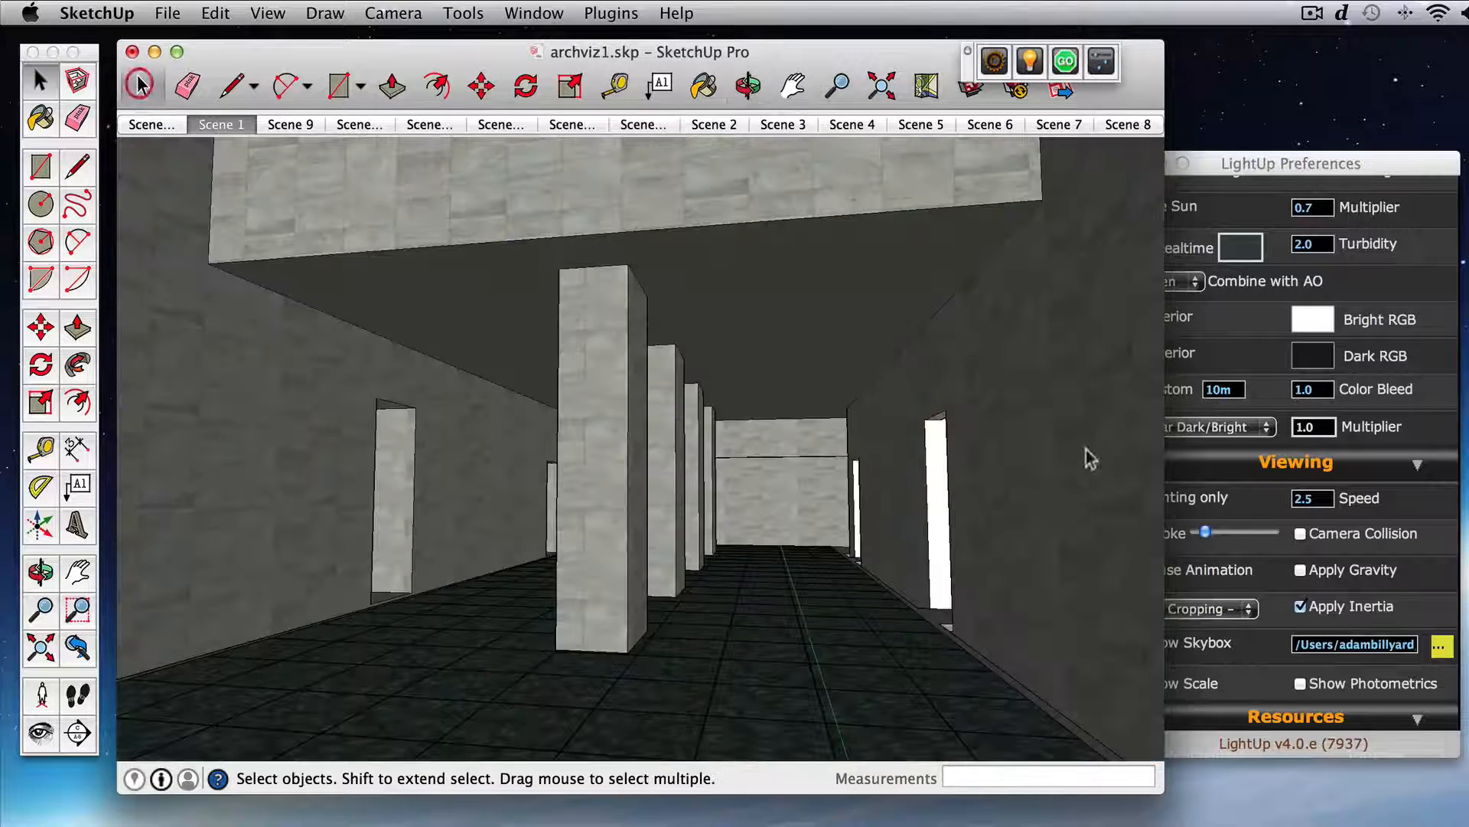
pyautogui.click(1258, 500)
pyautogui.scroll(5, 1266, 521)
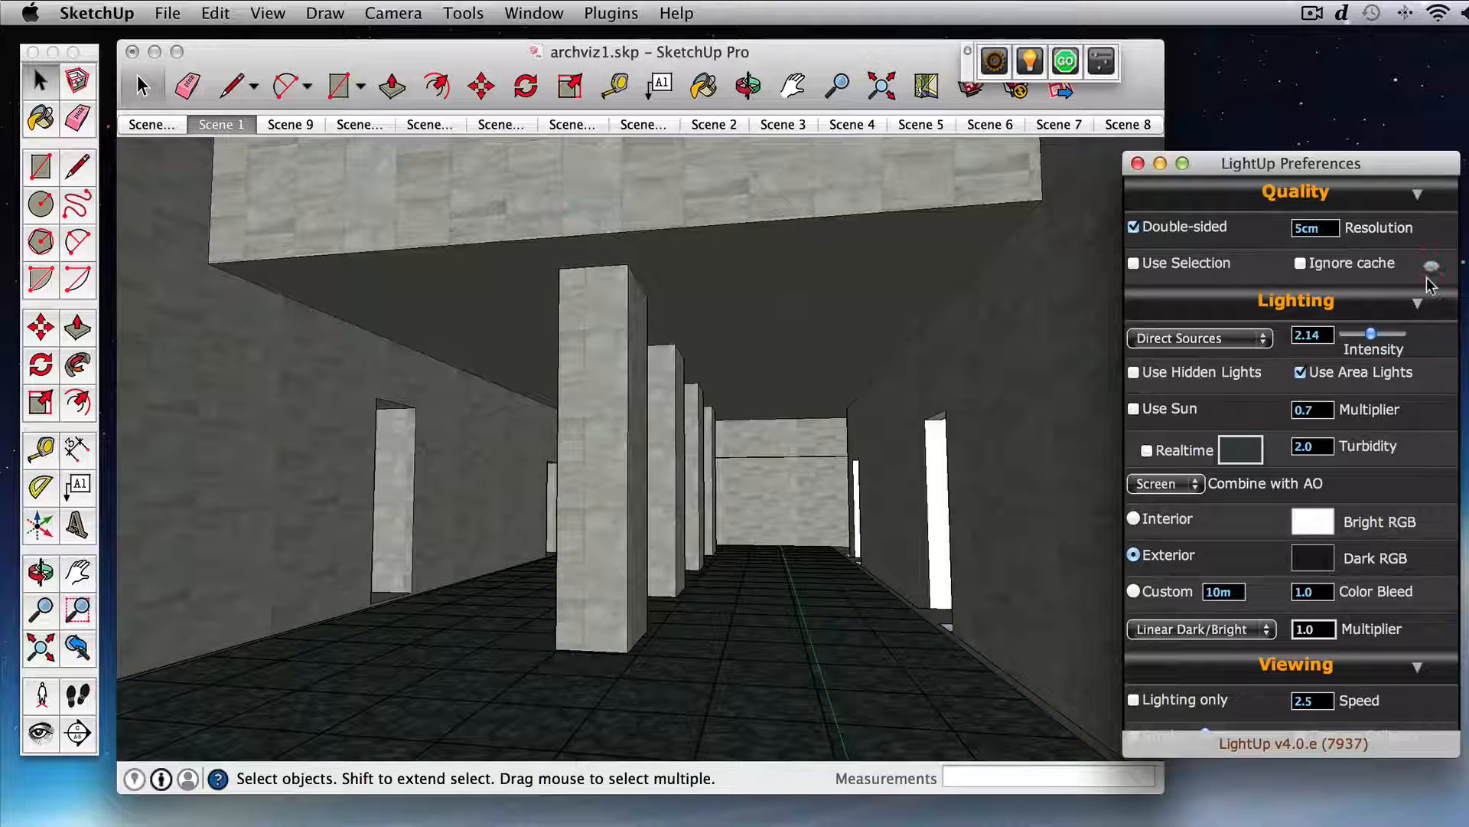
pyautogui.click(1066, 63)
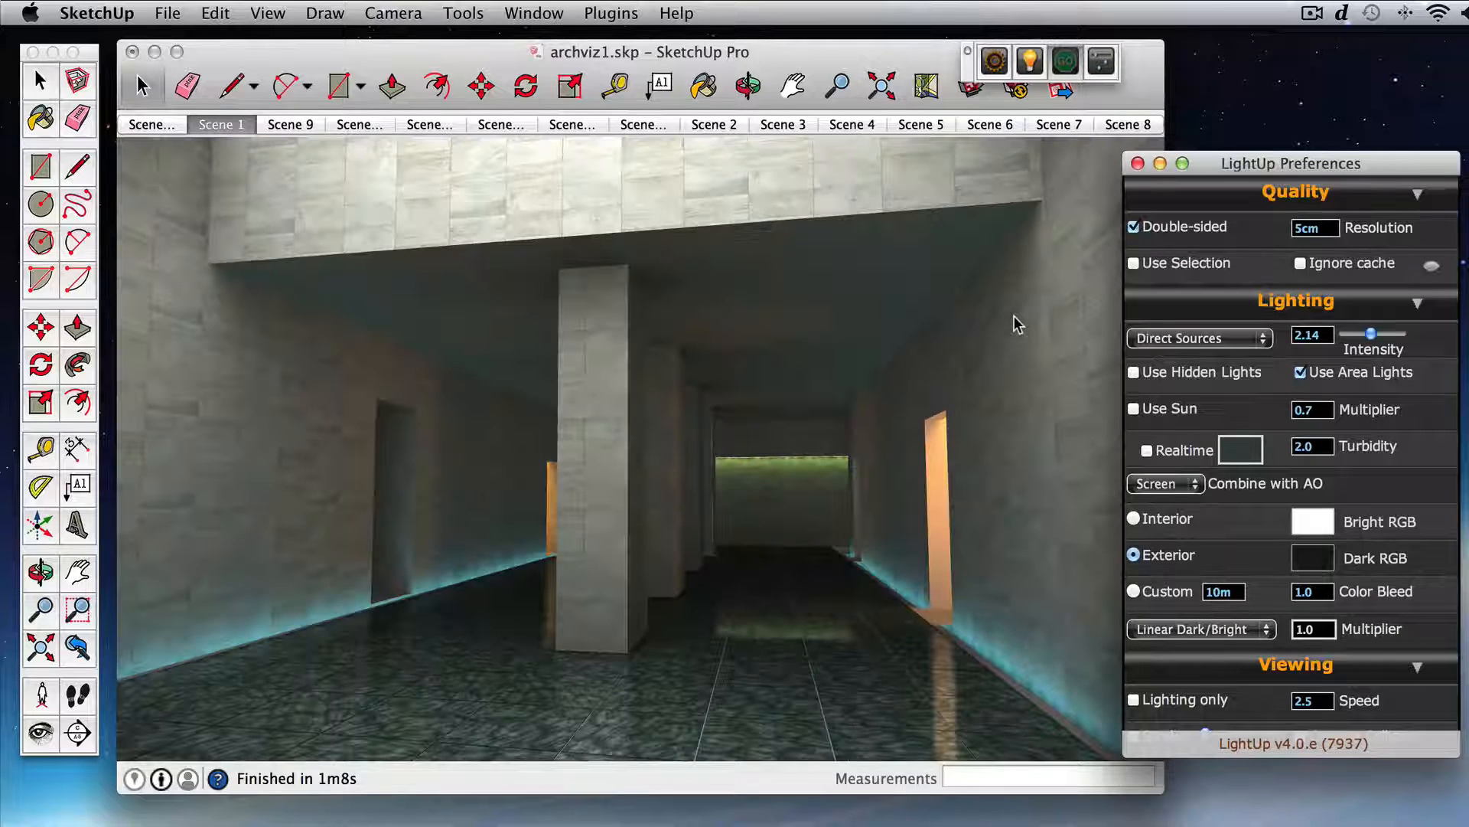
# Step: Open the LightUp shading properties of the foreground column's concrete material and set Fresnel to 0.25
pyautogui.moveTo(974, 420)
pyautogui.mouseDown()
pyautogui.moveTo(960, 390)
pyautogui.moveTo(985, 420)
pyautogui.mouseUp()
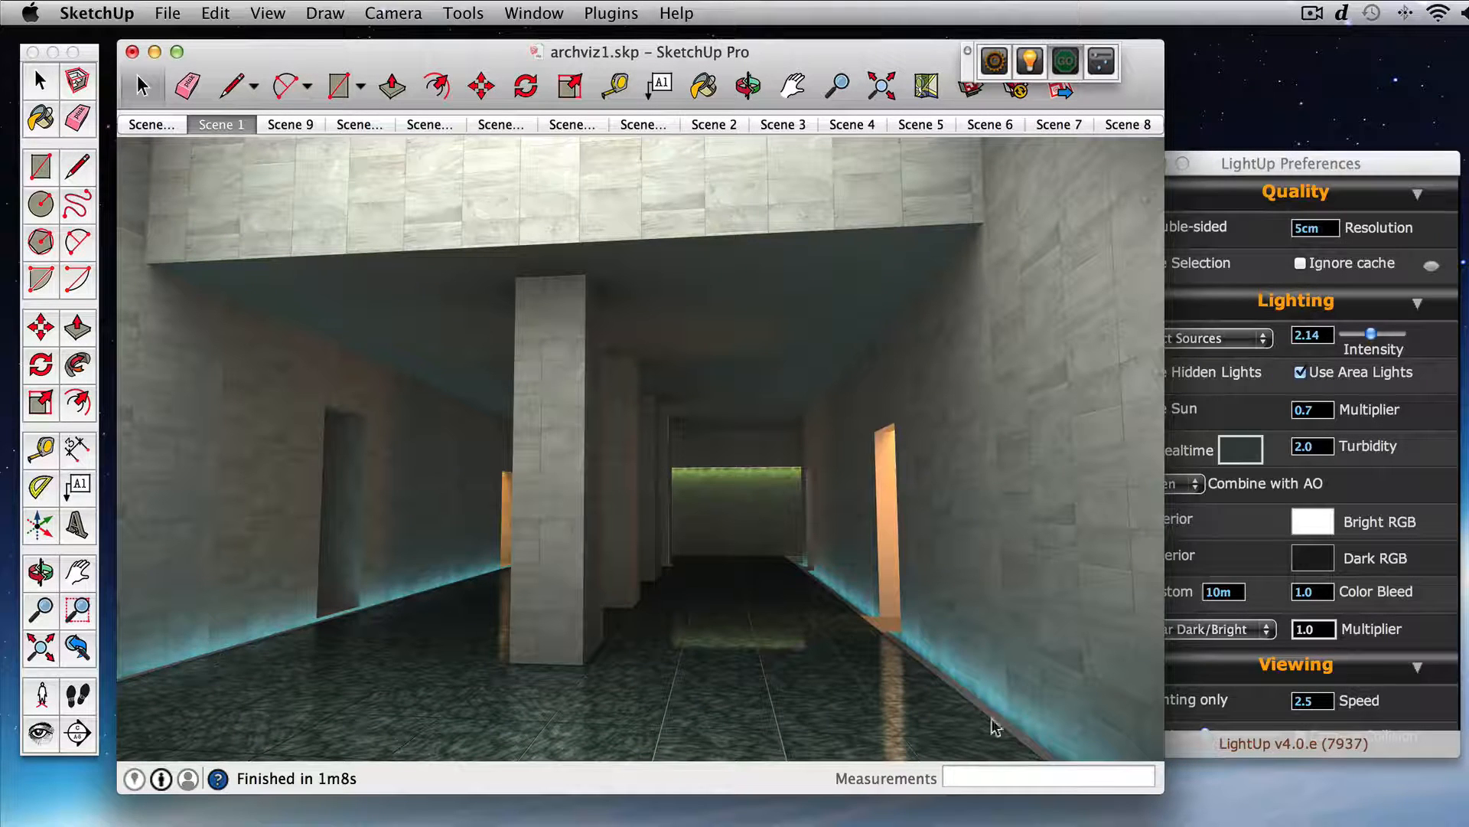
pyautogui.moveTo(763, 505); pyautogui.dragTo(488, 461)
pyautogui.doubleClick(486, 455)
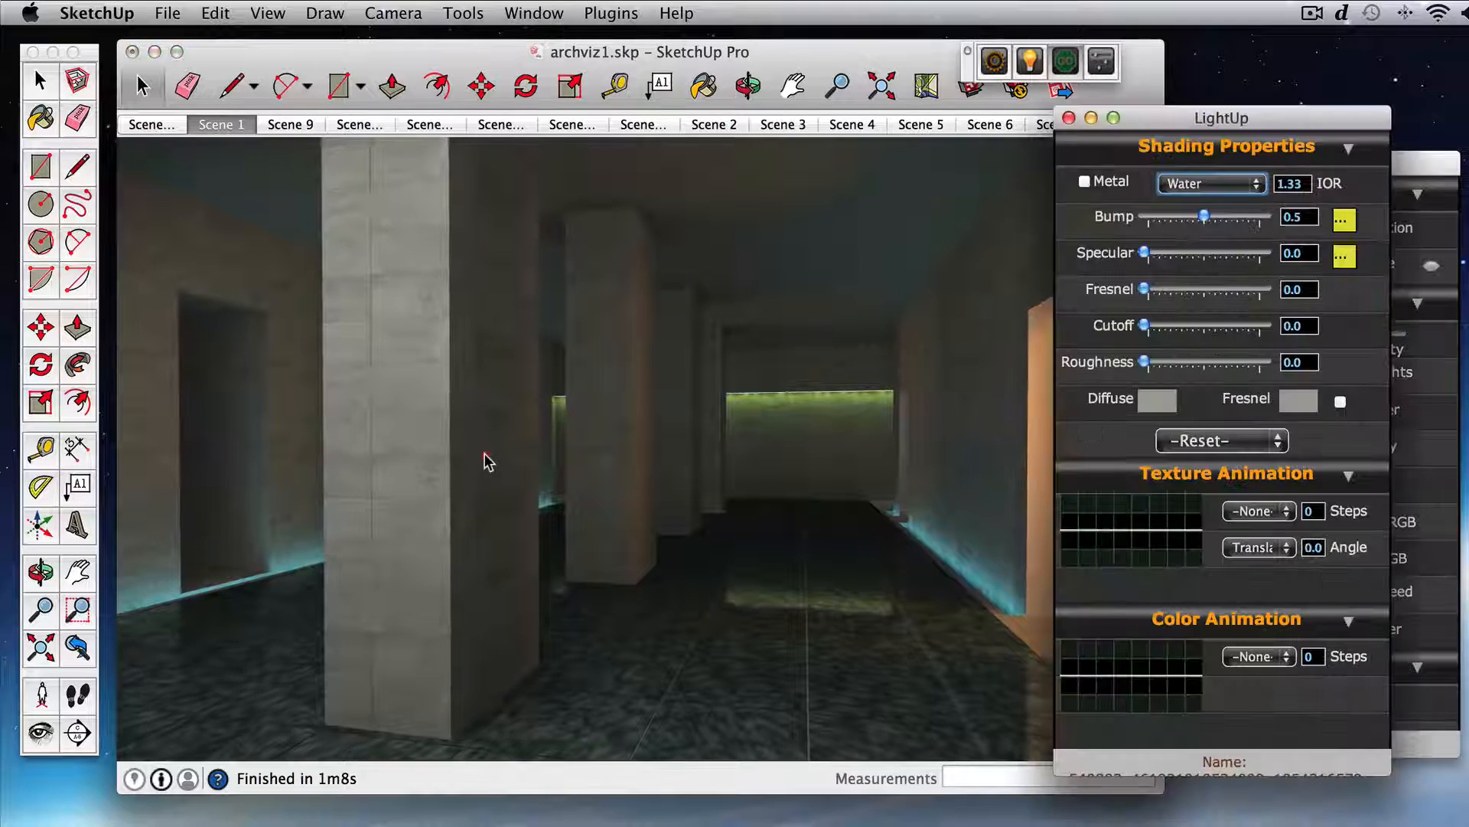
pyautogui.moveTo(1176, 120); pyautogui.dragTo(1121, 121)
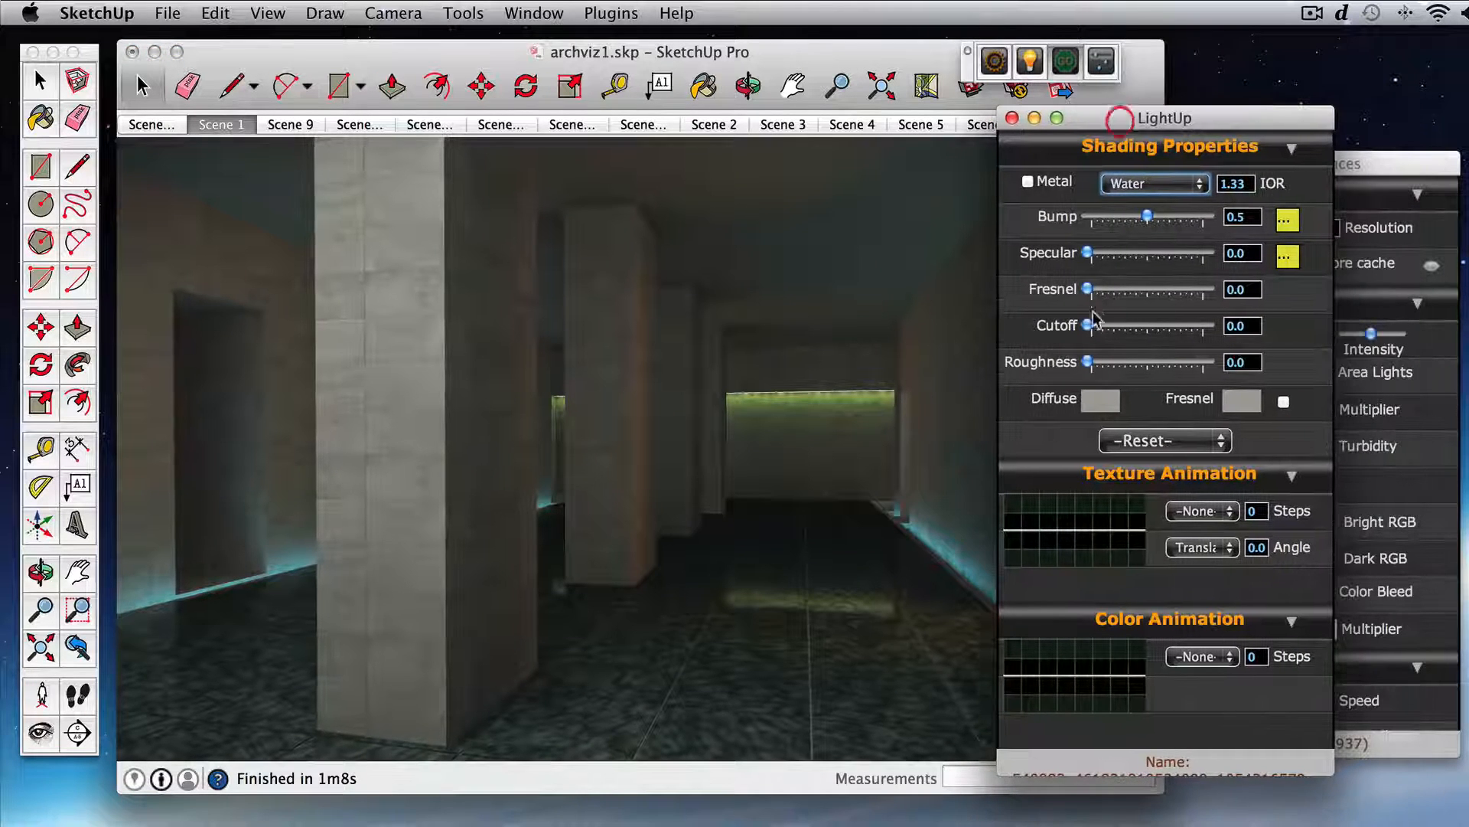
pyautogui.moveTo(1087, 254); pyautogui.dragTo(1116, 290)
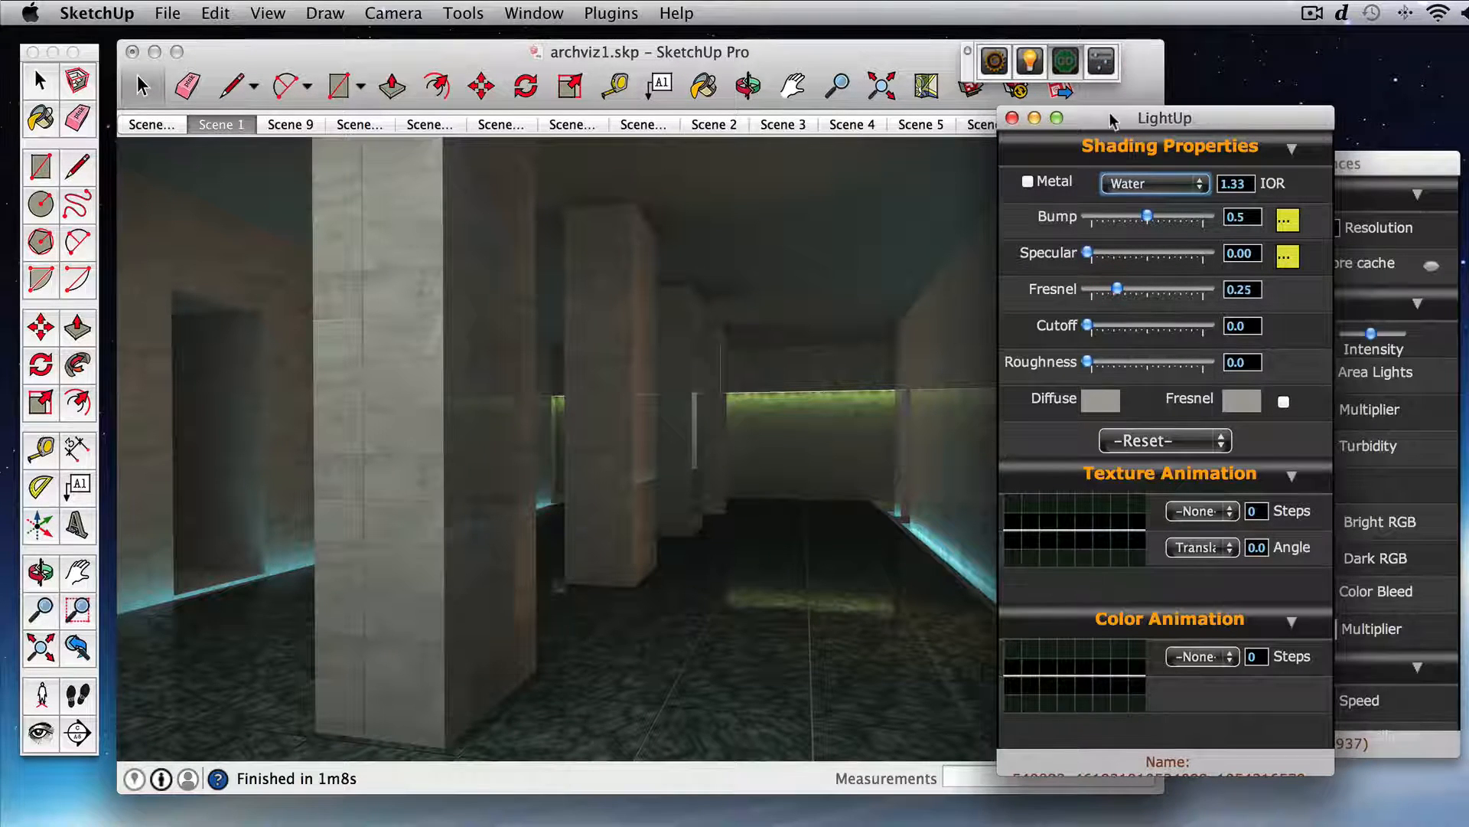
# Step: Set the concrete material's reflection Cutoff to 0.67 and Roughness to 0.73
pyautogui.moveTo(1015, 212); pyautogui.dragTo(1095, 229)
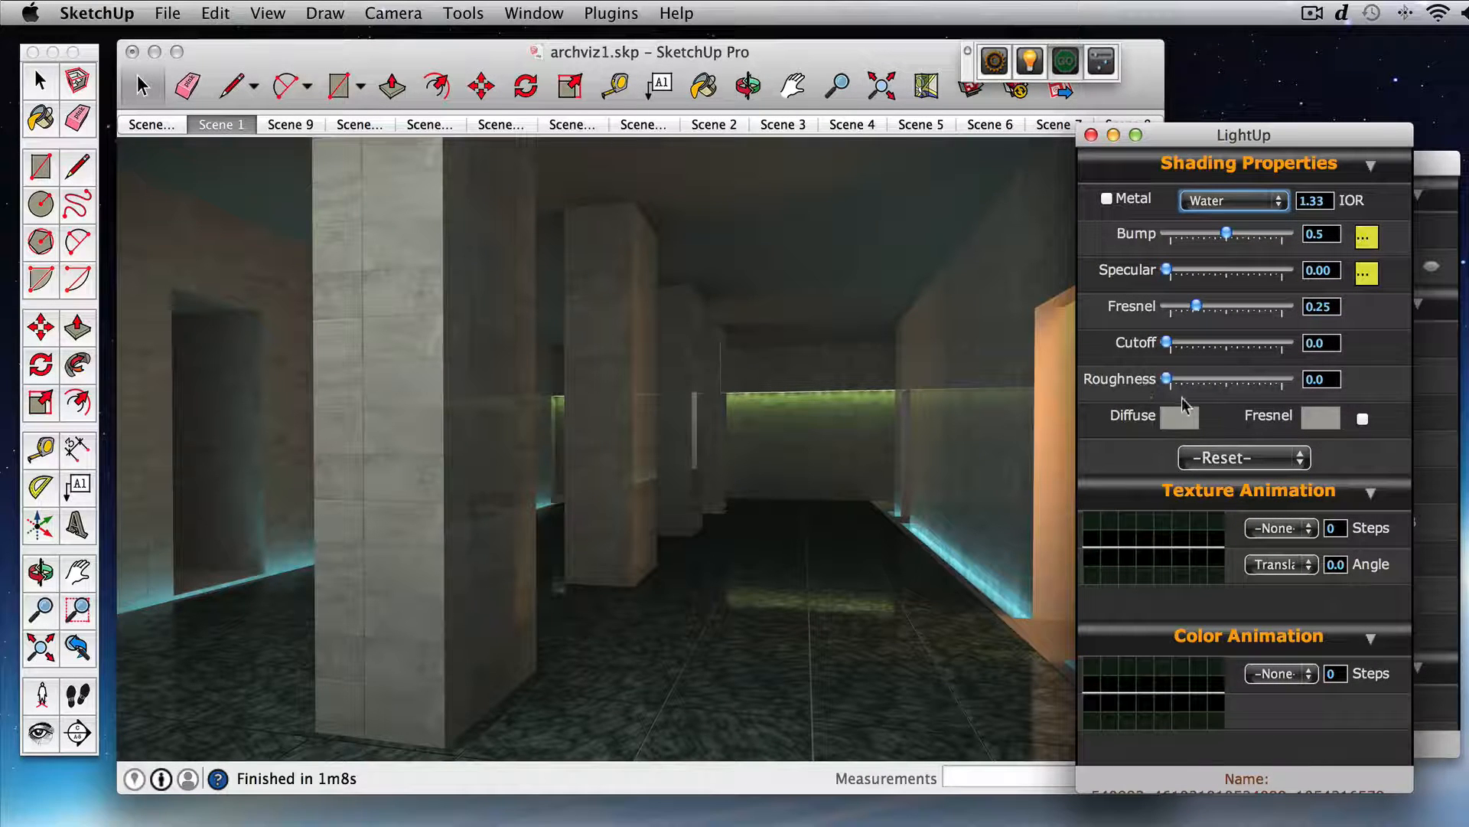
pyautogui.moveTo(1167, 343); pyautogui.dragTo(1246, 345)
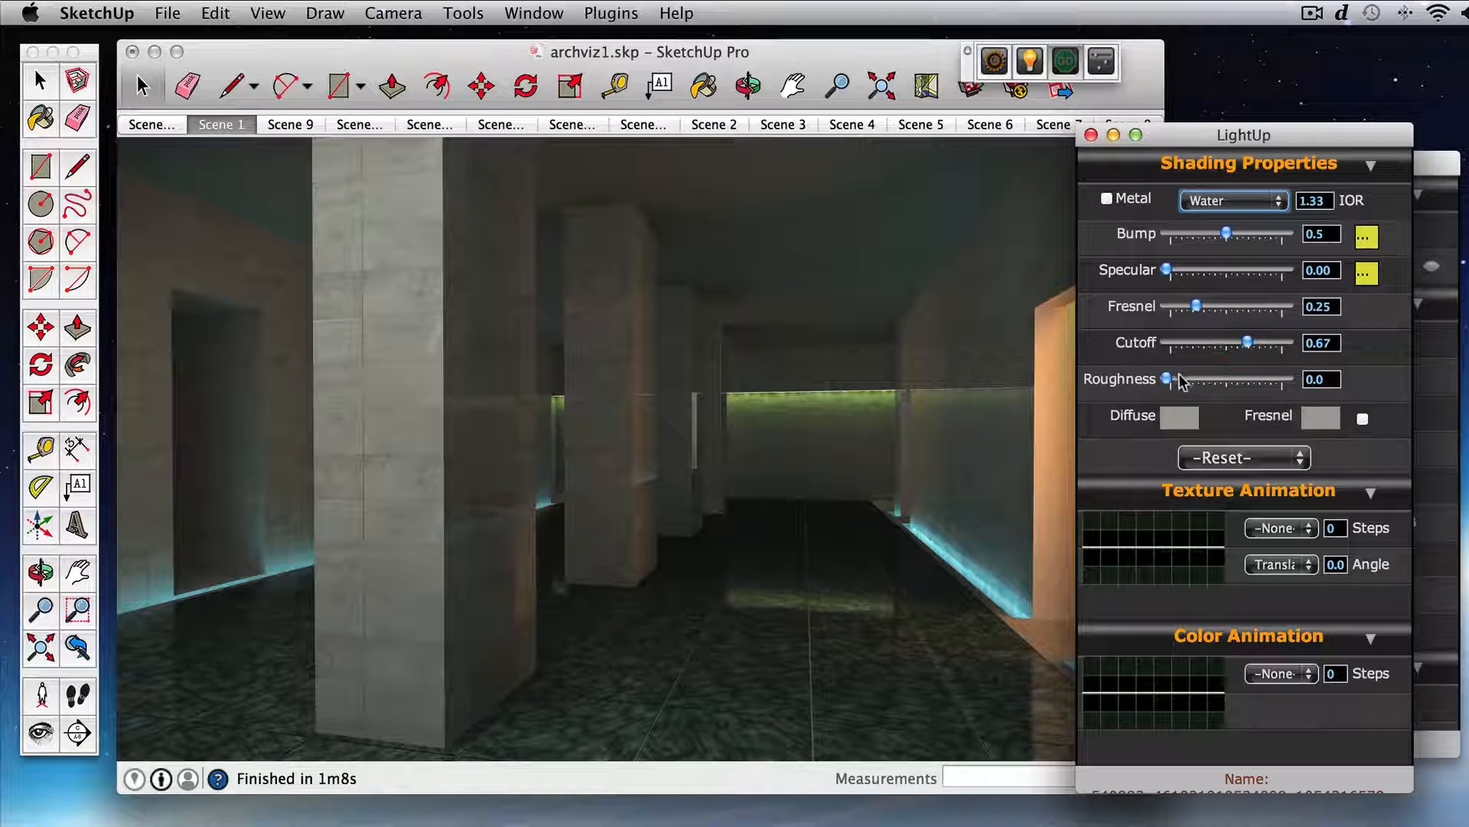
pyautogui.moveTo(1168, 381); pyautogui.dragTo(1253, 383)
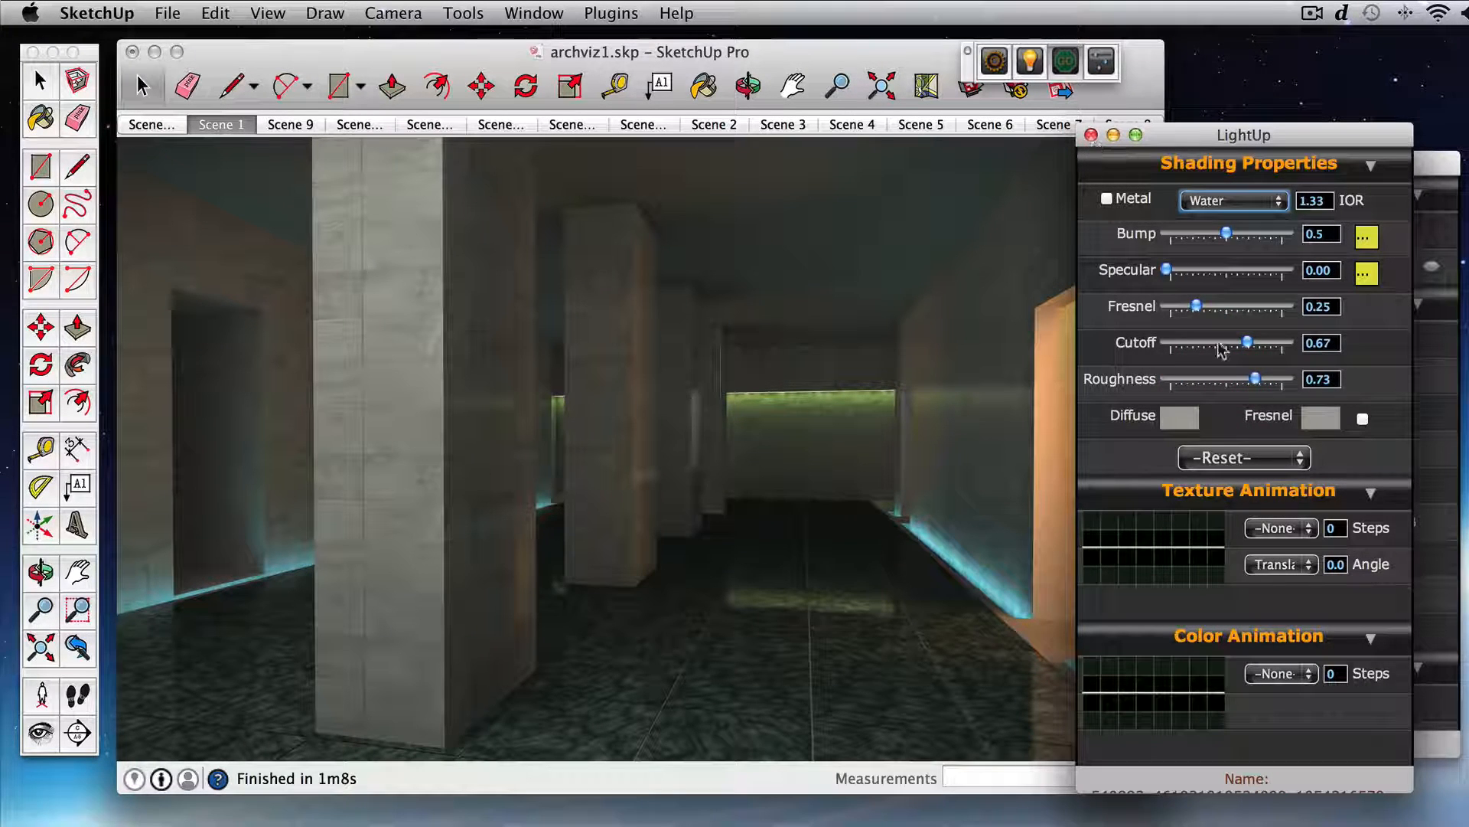
# Step: Enable the concrete material's own Fresnel colour, choose a darker grey for it, and close the shading properties
pyautogui.click(1363, 419)
pyautogui.click(1337, 424)
pyautogui.click(1276, 451)
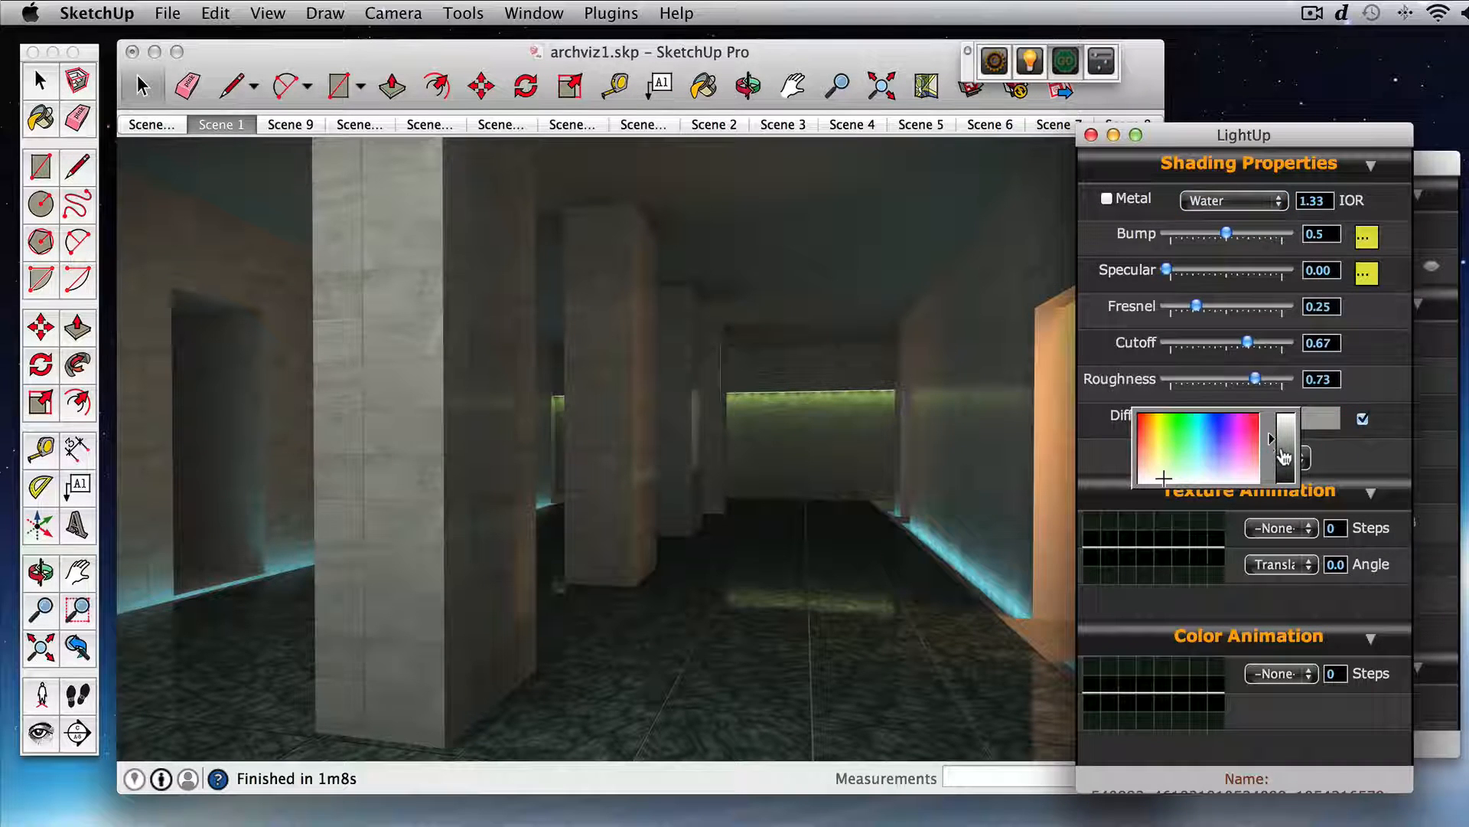
pyautogui.click(1343, 455)
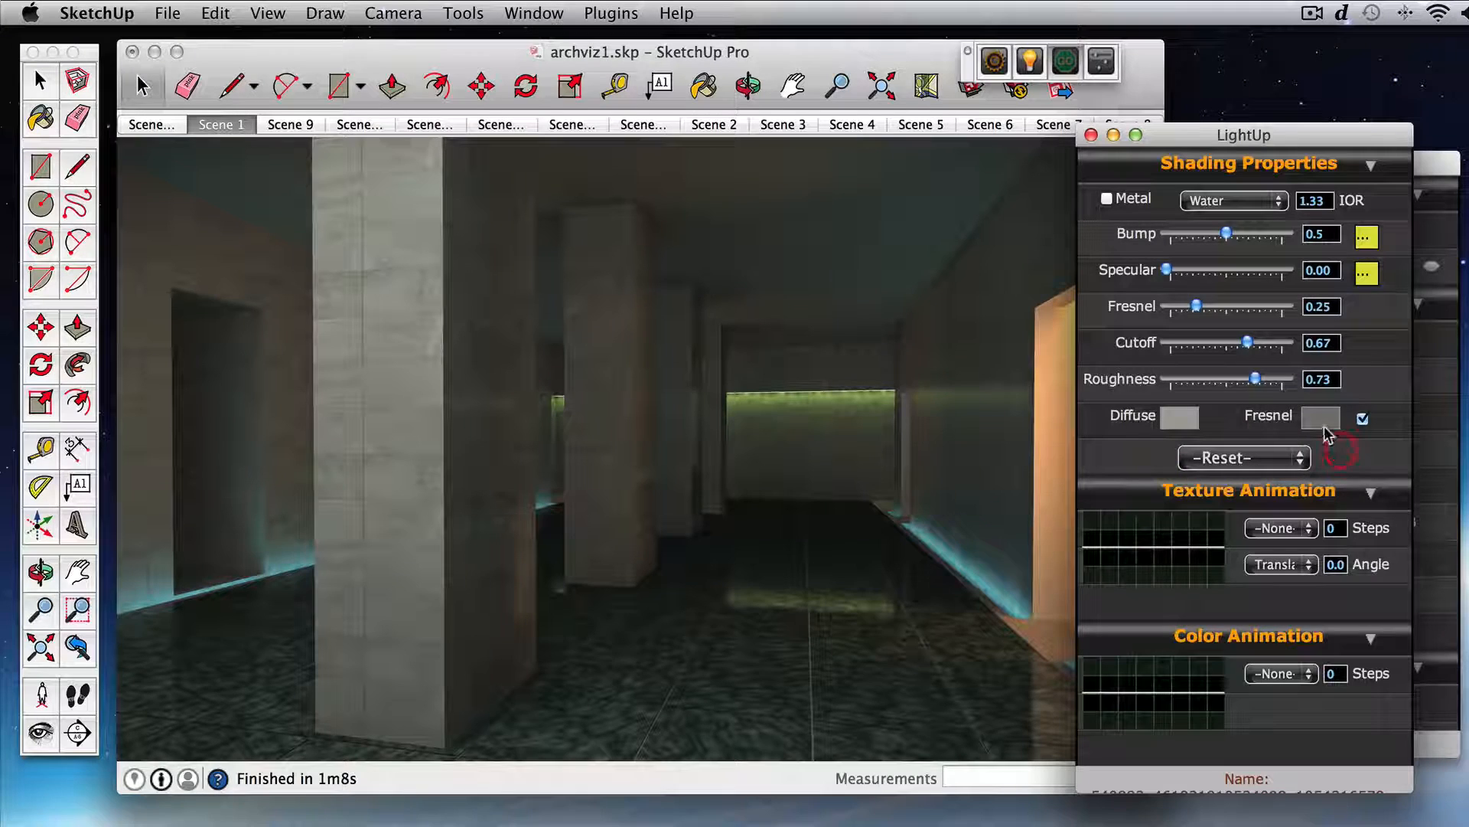
pyautogui.click(1092, 136)
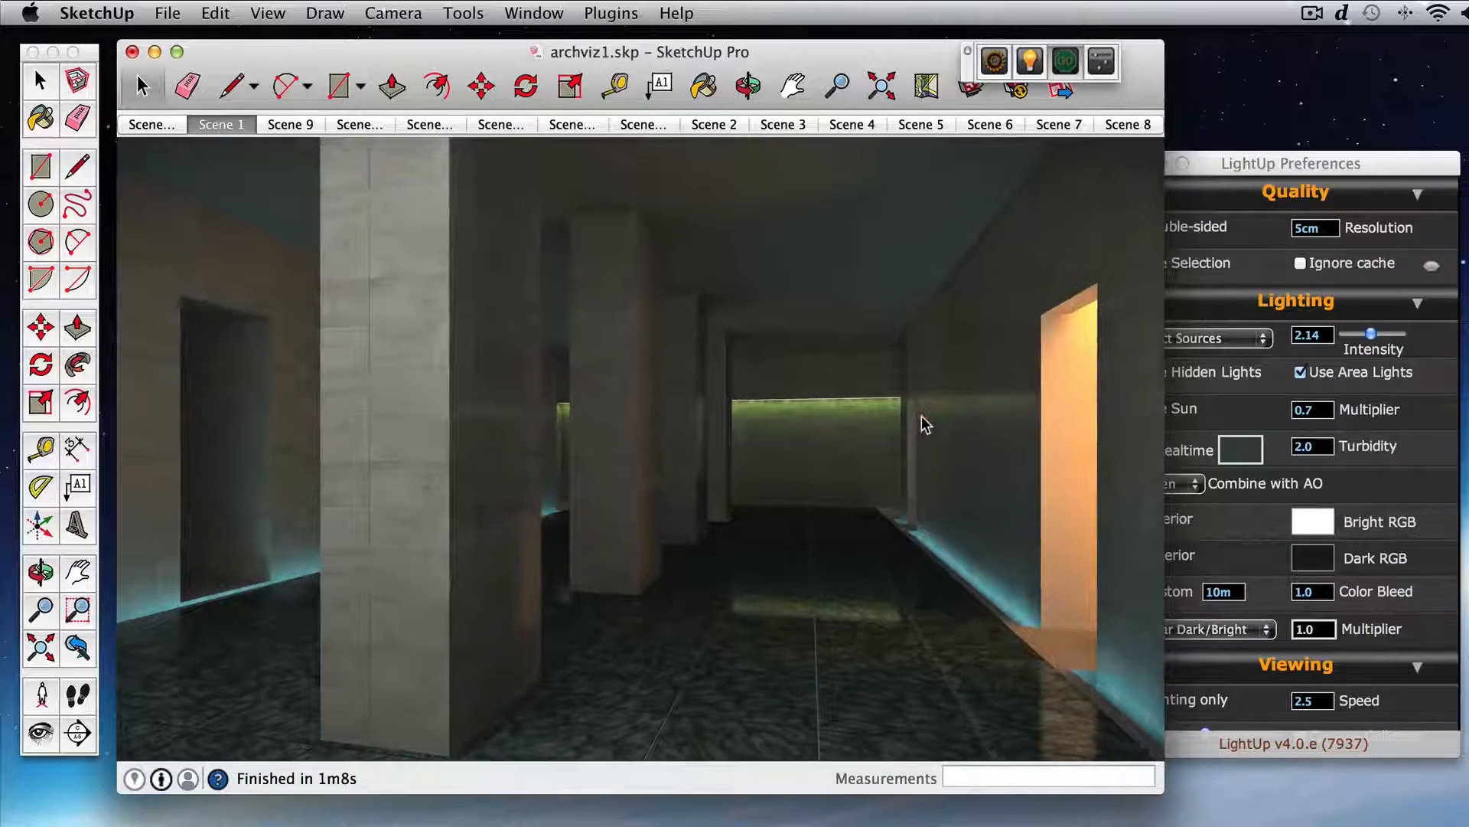
pyautogui.press('Down')
pyautogui.moveTo(921, 429); pyautogui.dragTo(897, 456)
pyautogui.press('Right')
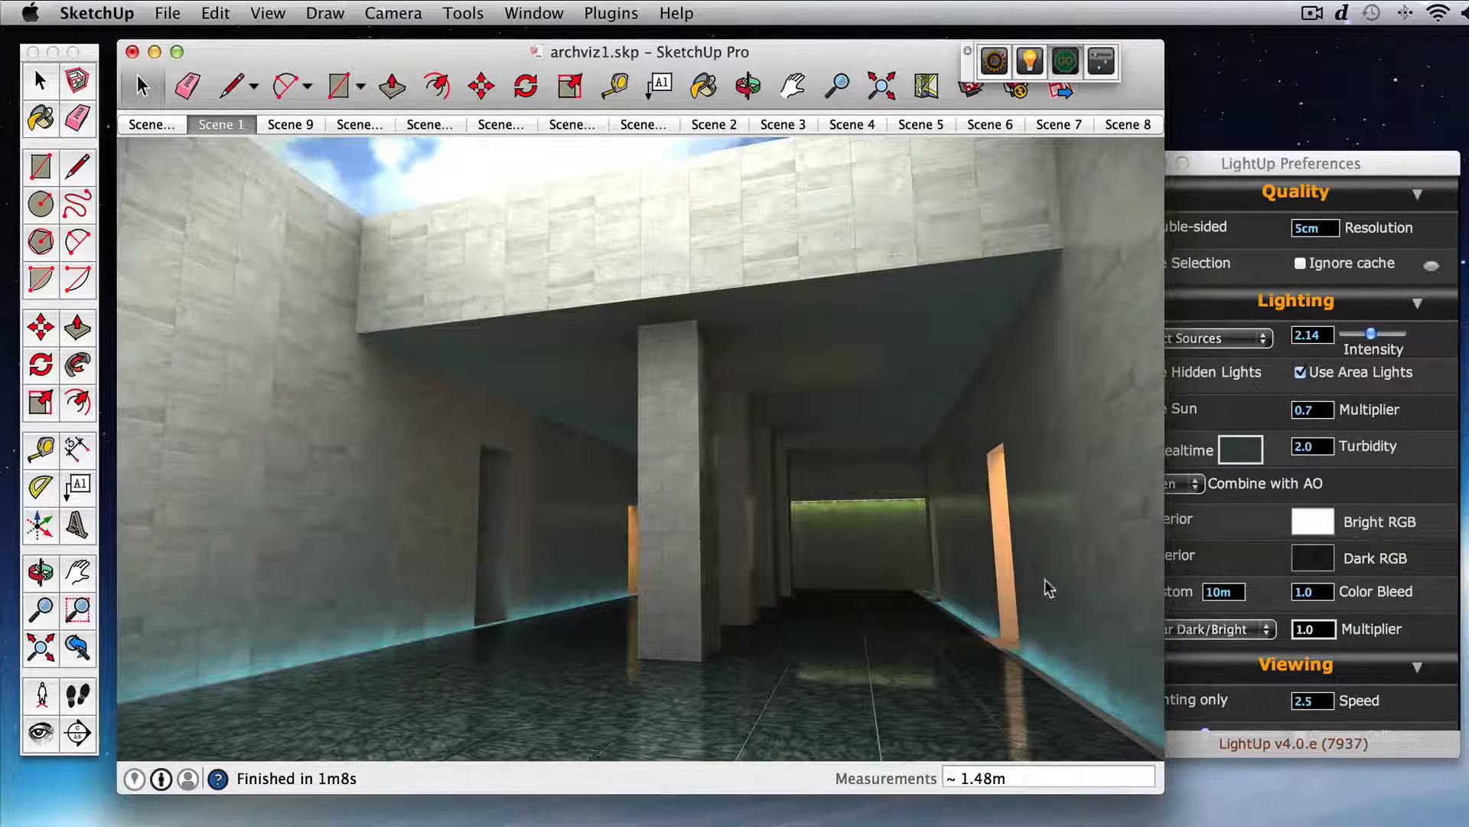